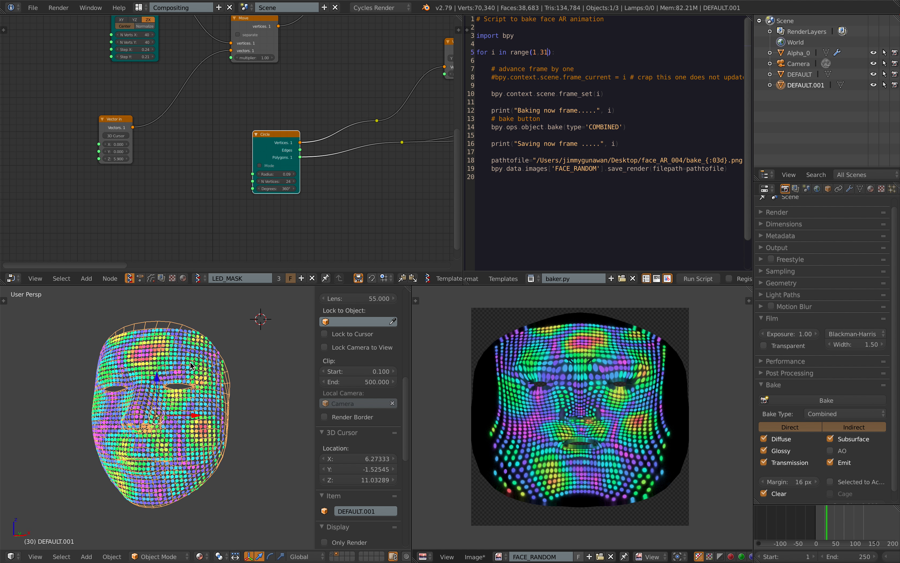
# Examine the animated LED colours on the face mask at frames 72, 40 and 48
pyautogui.click(842, 517)
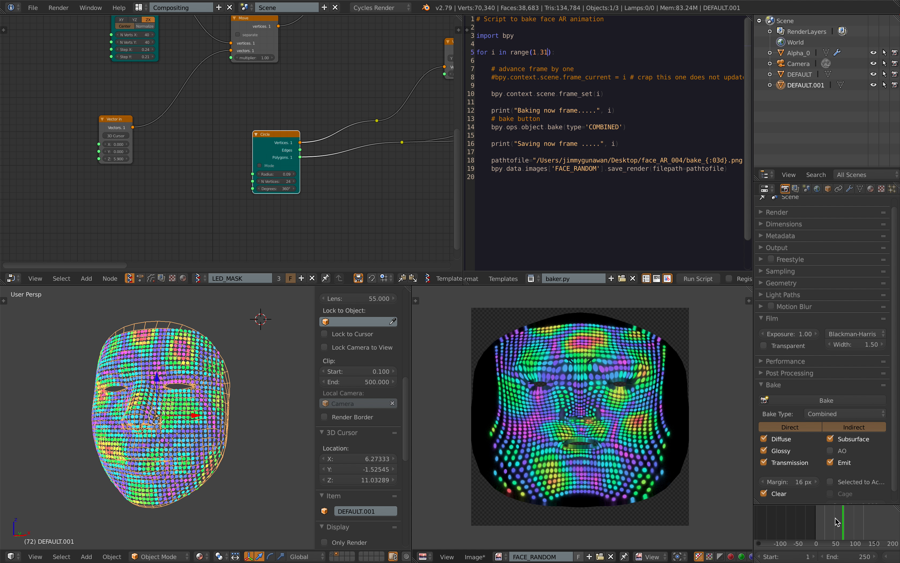
pyautogui.click(831, 520)
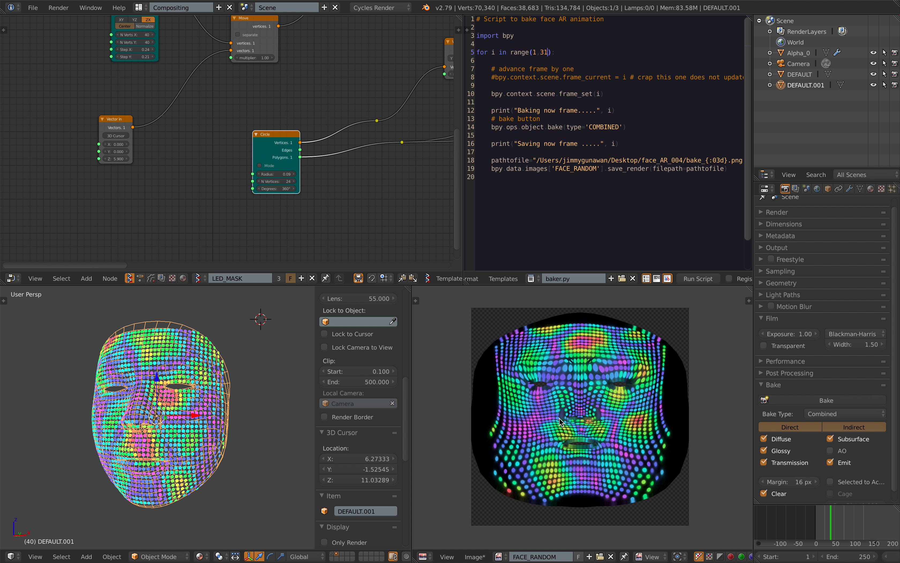
pyautogui.scroll(1, 189, 411)
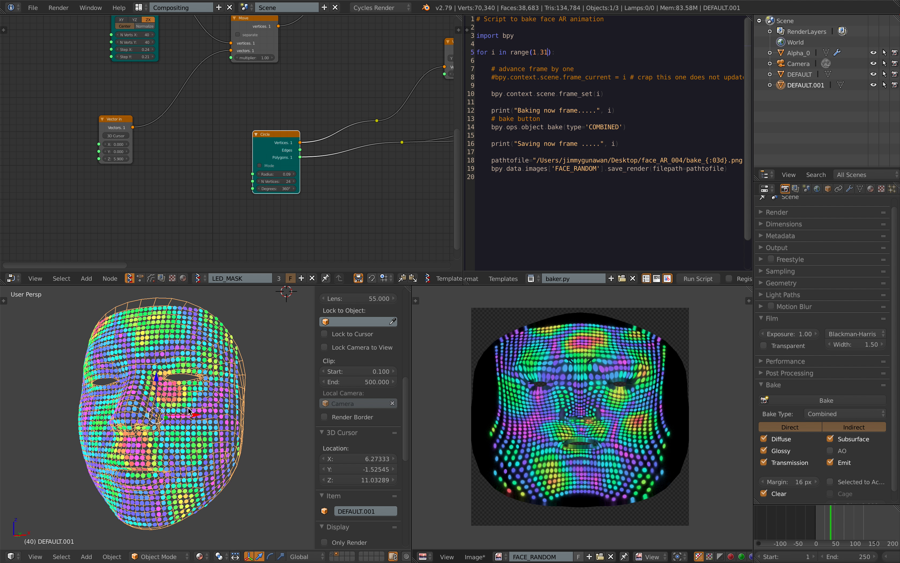
pyautogui.click(834, 520)
pyautogui.scroll(2, 217, 399)
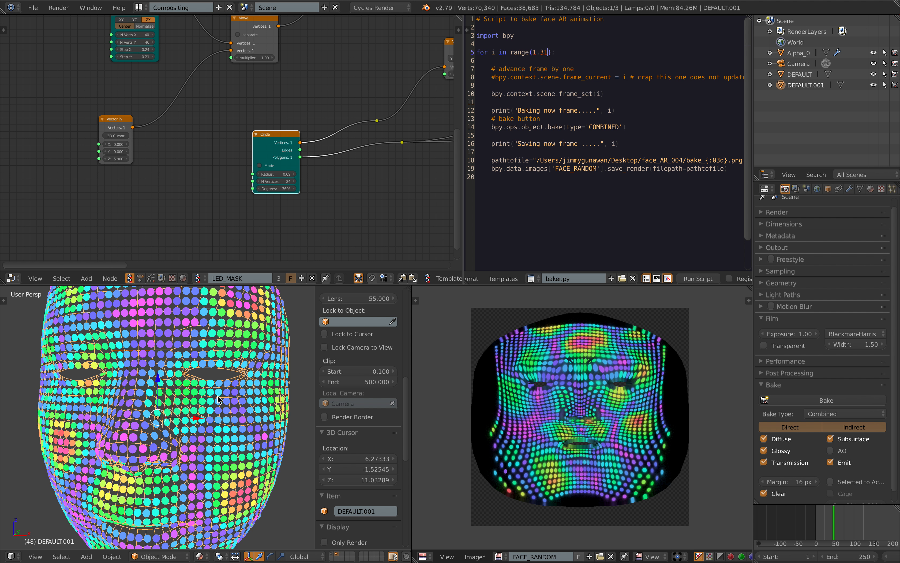
pyautogui.scroll(-4, 220, 380)
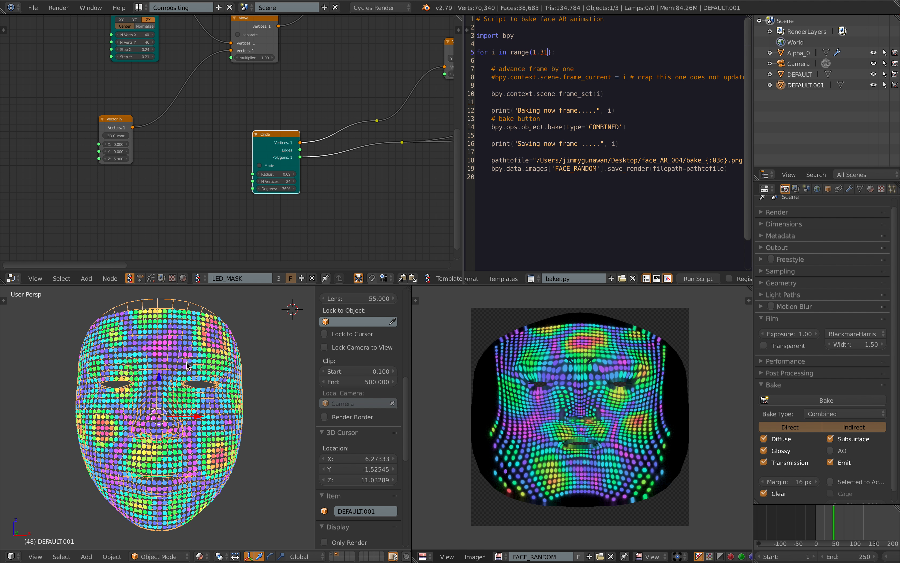
# Switch to the browser and look over the Voronoi face mask GIF page on GIPHY
pyautogui.hotkey('ctrl', 'Right')
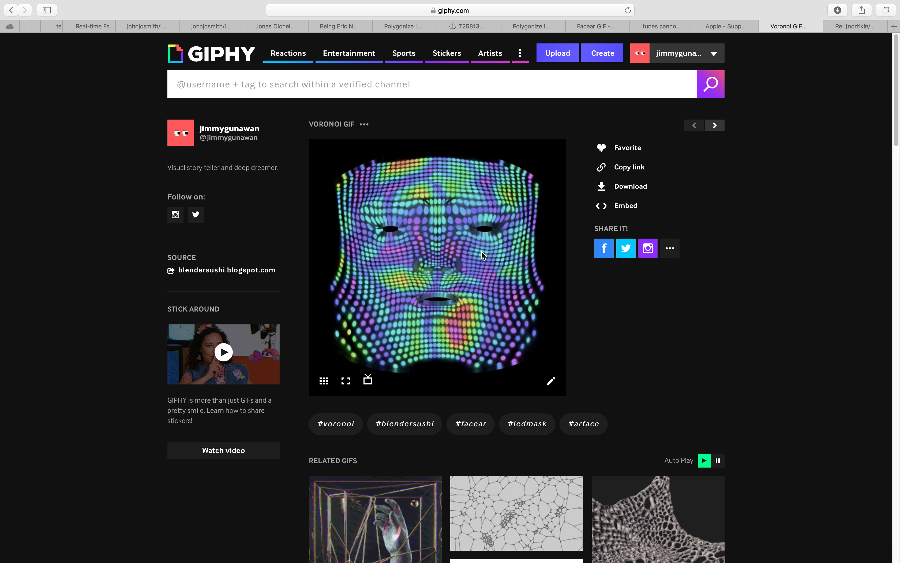
pyautogui.scroll(-10, 515, 291)
pyautogui.scroll(7, 521, 294)
pyautogui.scroll(5, 522, 295)
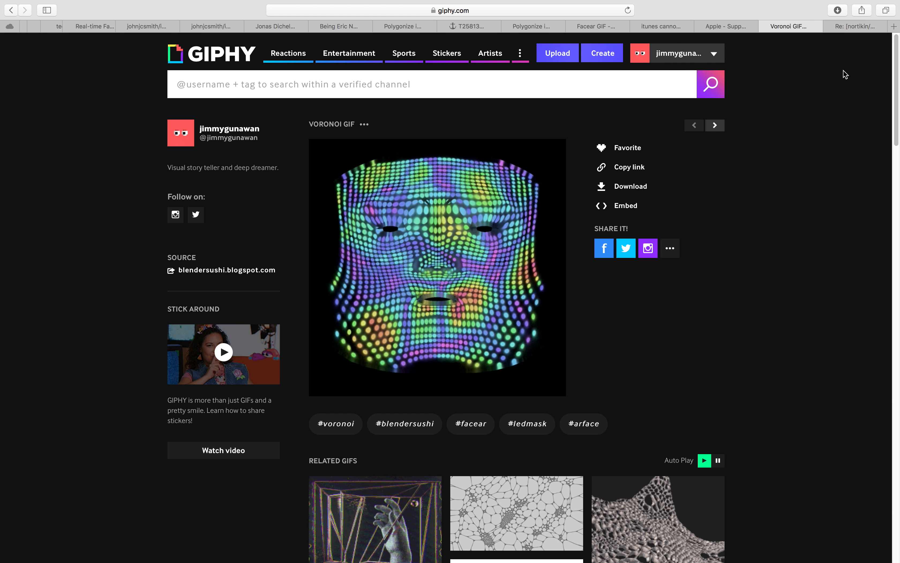
# Return to Blender, widen the Text Editor and examine the full baker.py baking script
pyautogui.hotkey('ctrl', 'Left')
pyautogui.moveTo(463, 155); pyautogui.dragTo(299, 156)
pyautogui.moveTo(571, 171); pyautogui.dragTo(473, 130)
pyautogui.click(318, 35)
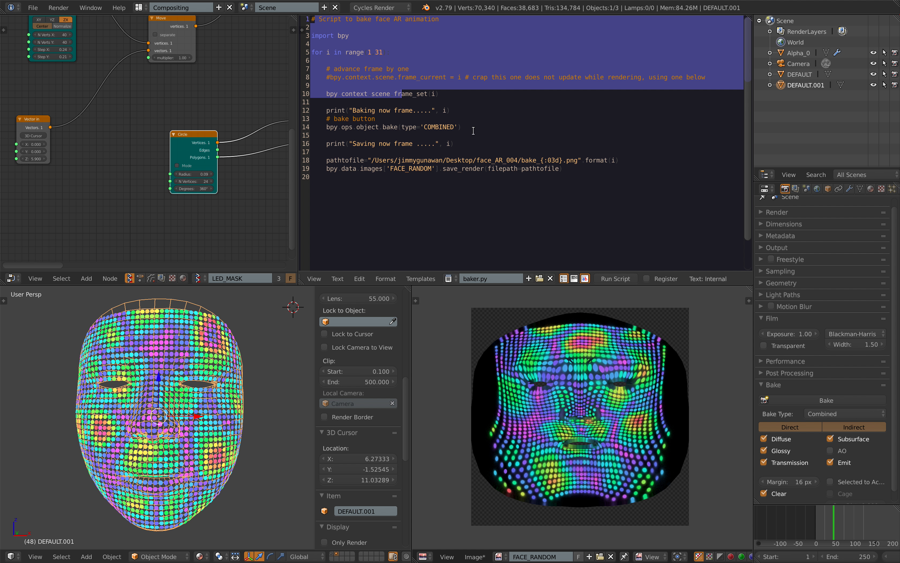
pyautogui.click(562, 172)
pyautogui.moveTo(190, 373); pyautogui.dragTo(216, 357, button='middle')
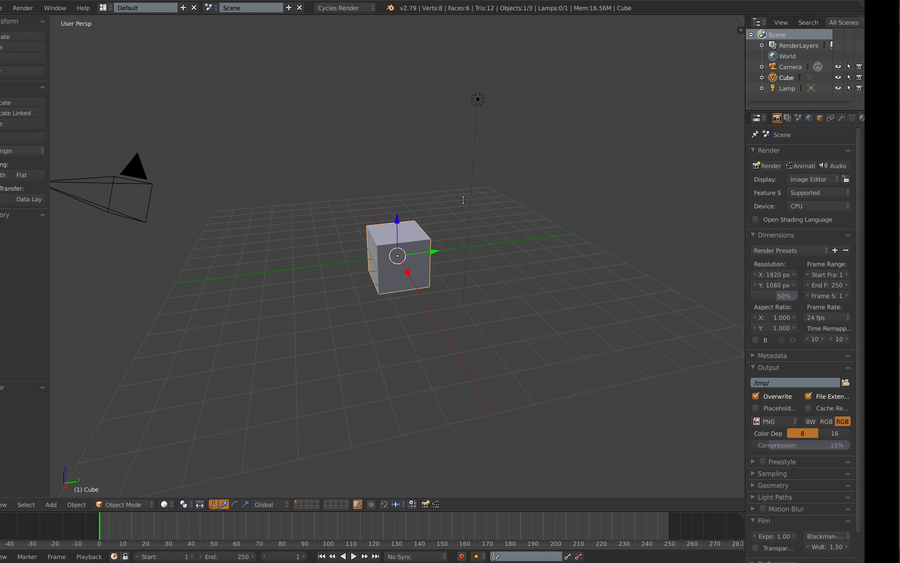
# Delete all the default objects from the new scene
pyautogui.moveTo(335, 261); pyautogui.dragTo(394, 230, button='middle')
pyautogui.press('a')
pyautogui.press('x')
pyautogui.click(401, 203)
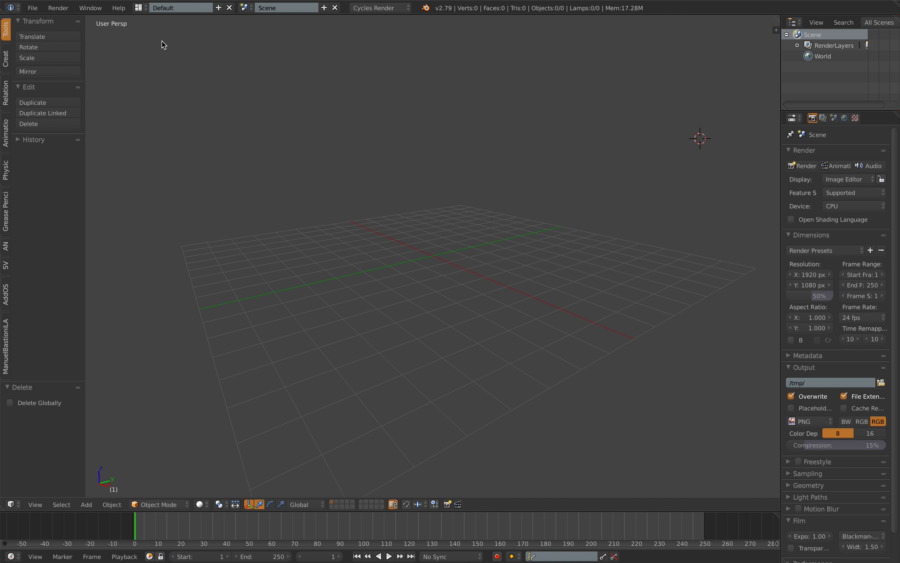
# Save the empty scene to the Desktop as cycle_surface_baker_001.blend
pyautogui.click(372, 8)
pyautogui.click(33, 8)
pyautogui.click(67, 98)
pyautogui.click(193, 50)
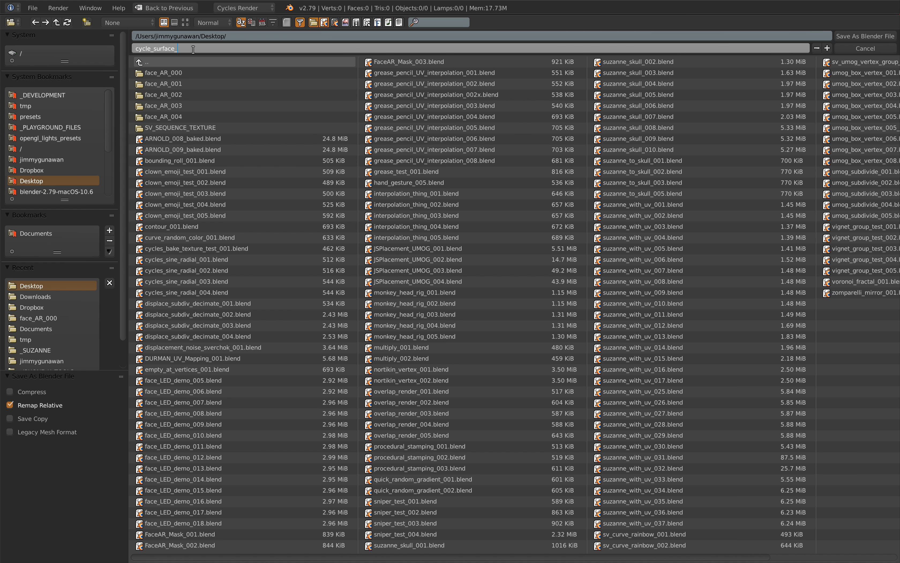
pyautogui.write('cycle_surface_bake_001')
pyautogui.press('Return')
pyautogui.press('Return')
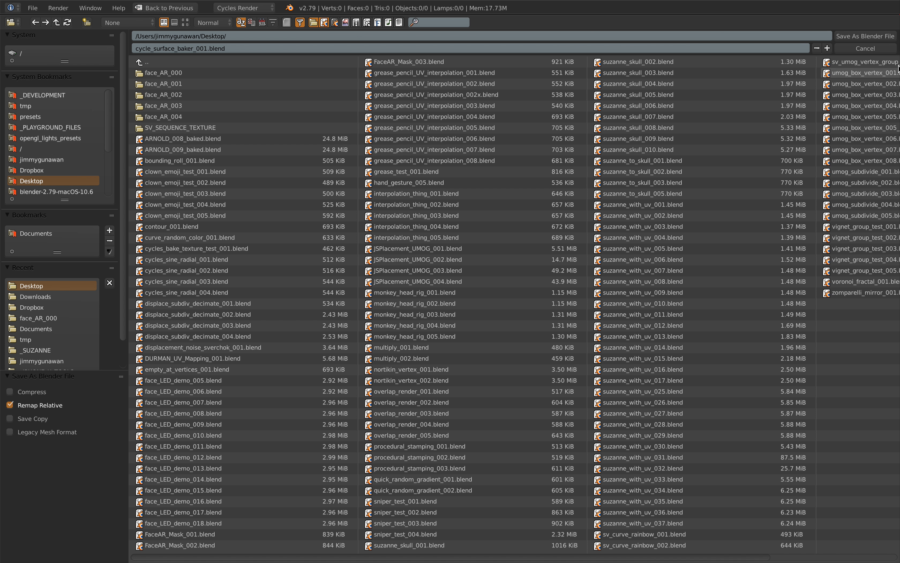
# Switch to the Compositing layout with shader nodes and merge the image editor's area into the 3D view
pyautogui.click(140, 7)
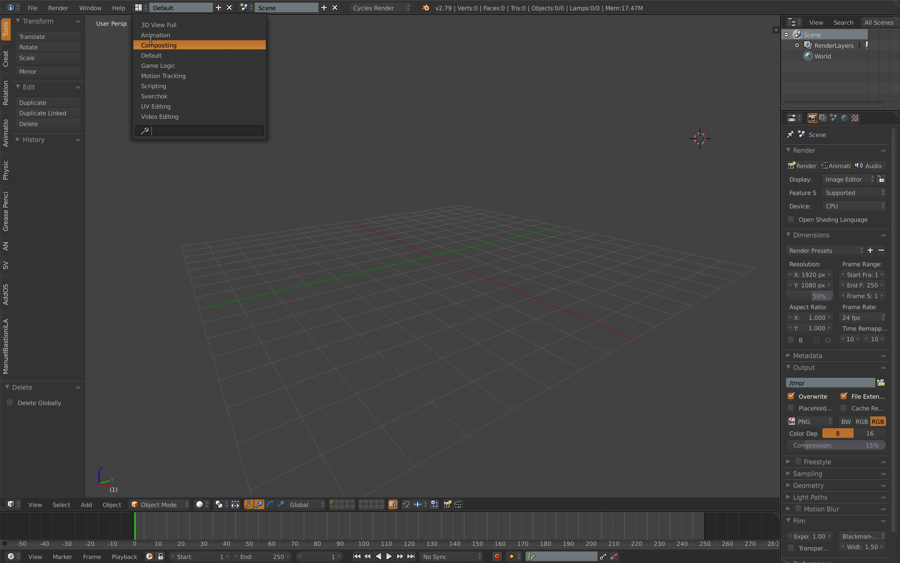
pyautogui.click(155, 44)
pyautogui.click(182, 331)
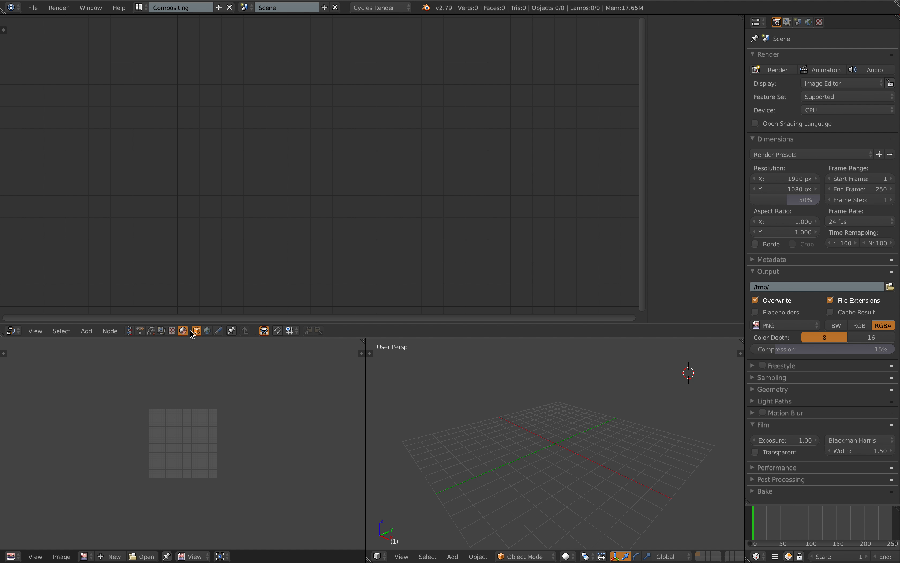
pyautogui.moveTo(368, 346); pyautogui.dragTo(231, 364)
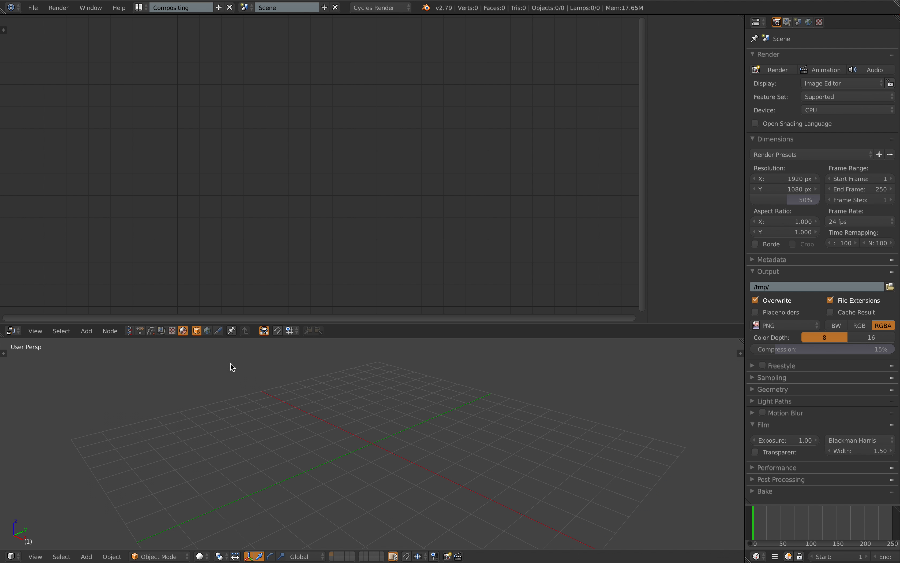
# Add a cube mesh and frame it in the 3D view
pyautogui.hotkey('shift', 'a')
pyautogui.moveTo(323, 399)
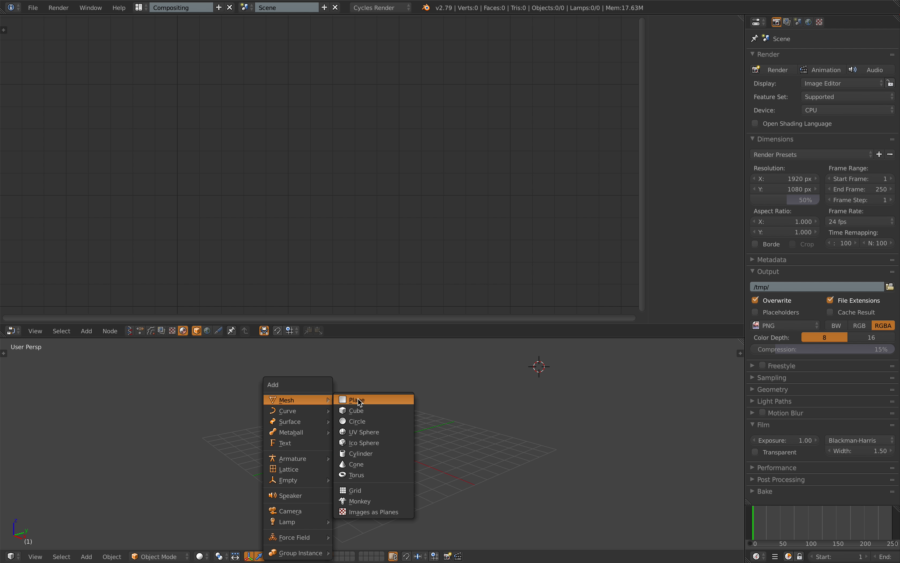
pyautogui.click(387, 409)
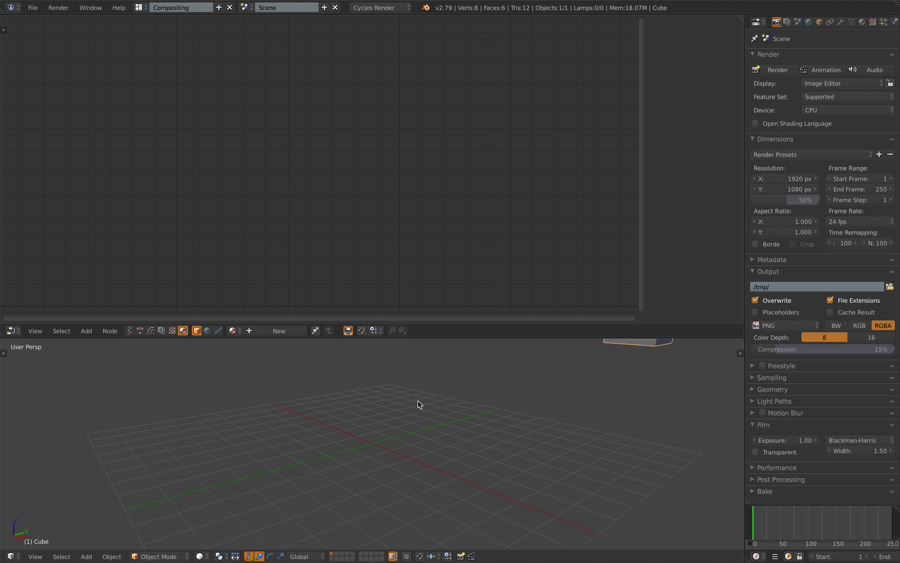
pyautogui.press('KP_Decimal')
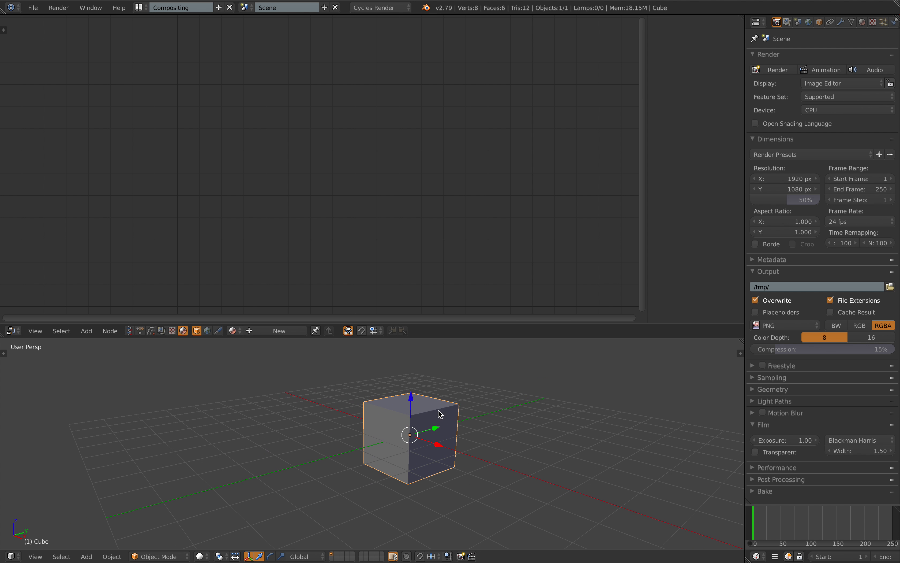
# Split the 3D view into two side-by-side viewports and adjust their divider to a roughly even width
pyautogui.moveTo(740, 342); pyautogui.dragTo(329, 371)
pyautogui.scroll(2, 274, 412)
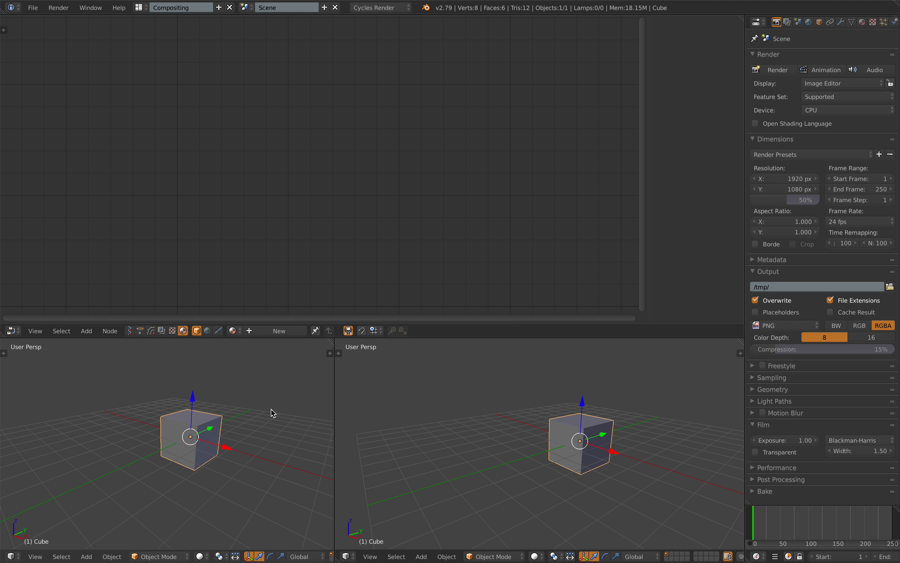
pyautogui.moveTo(335, 362); pyautogui.dragTo(411, 363)
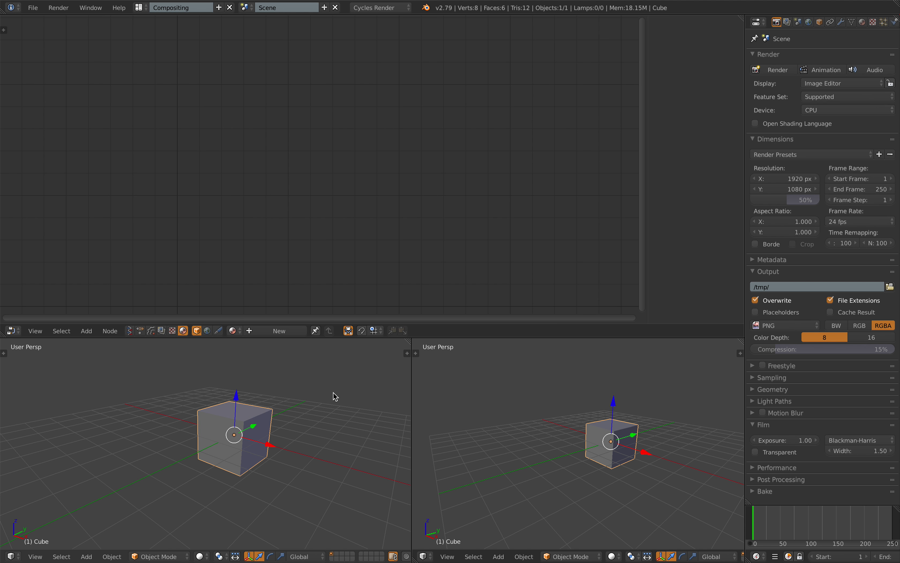
# Delete the cube and add a Monkey mesh in its place
pyautogui.press('x')
pyautogui.click(523, 426)
pyautogui.hotkey('shift', 'a')
pyautogui.moveTo(573, 396)
pyautogui.click(599, 491)
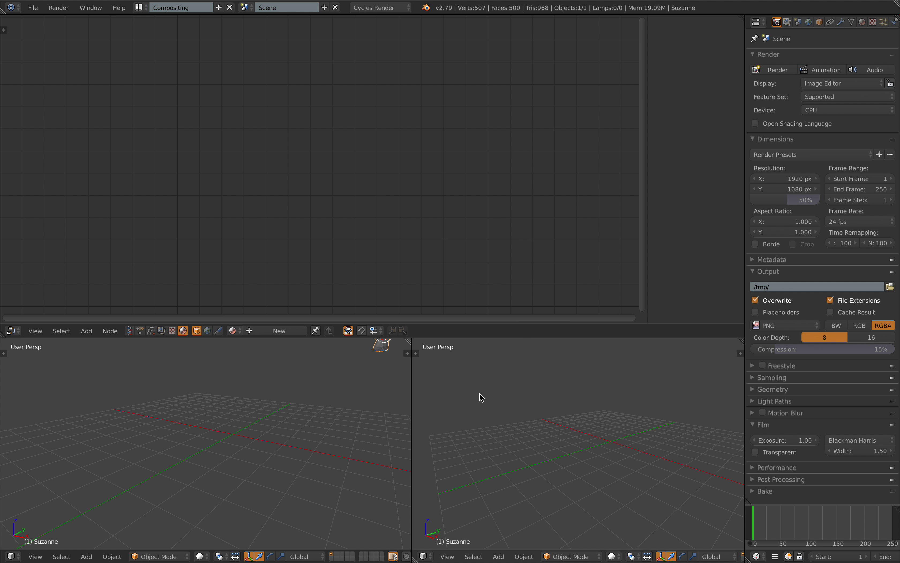
# Enable Generate UVs for the new monkey mesh and frame it in its viewport
pyautogui.click(415, 353)
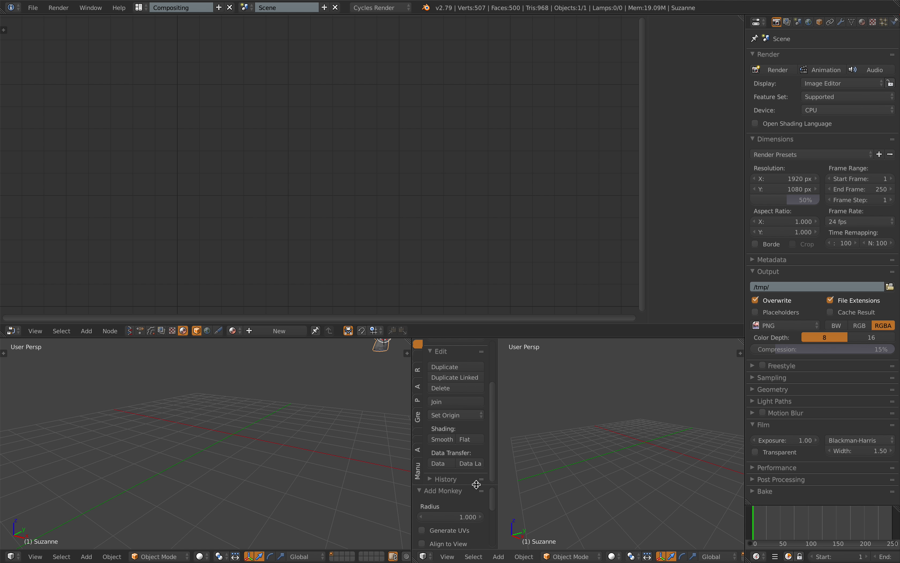
pyautogui.scroll(-4, 573, 406)
pyautogui.keyDown('shift'); pyautogui.moveTo(573, 409); pyautogui.dragTo(518, 430, button='middle'); pyautogui.keyUp('shift')
pyautogui.scroll(2, 576, 427)
pyautogui.scroll(2, 587, 411)
pyautogui.keyDown('shift'); pyautogui.moveTo(595, 426); pyautogui.dragTo(538, 422, button='middle'); pyautogui.keyUp('shift')
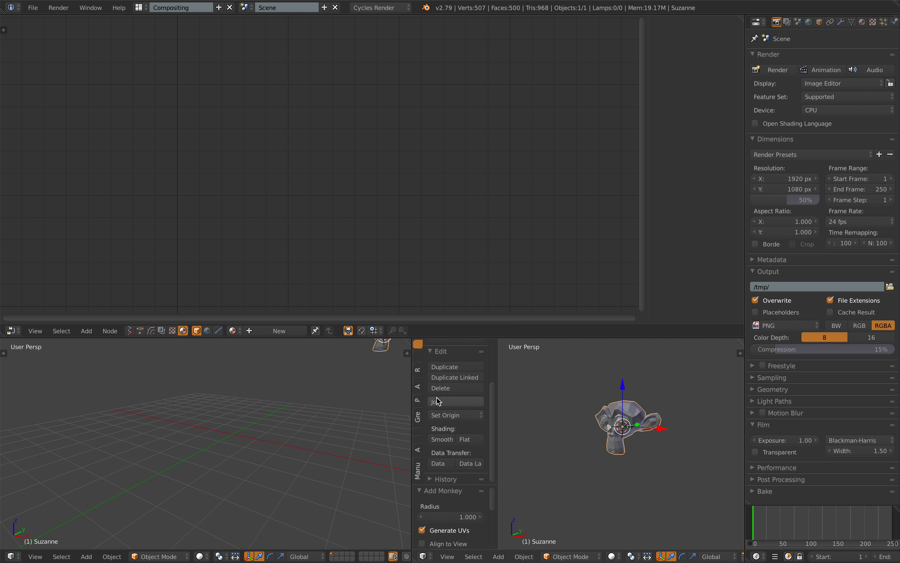
# Change the viewport without the framed monkey into a UV/Image Editor
pyautogui.click(14, 556)
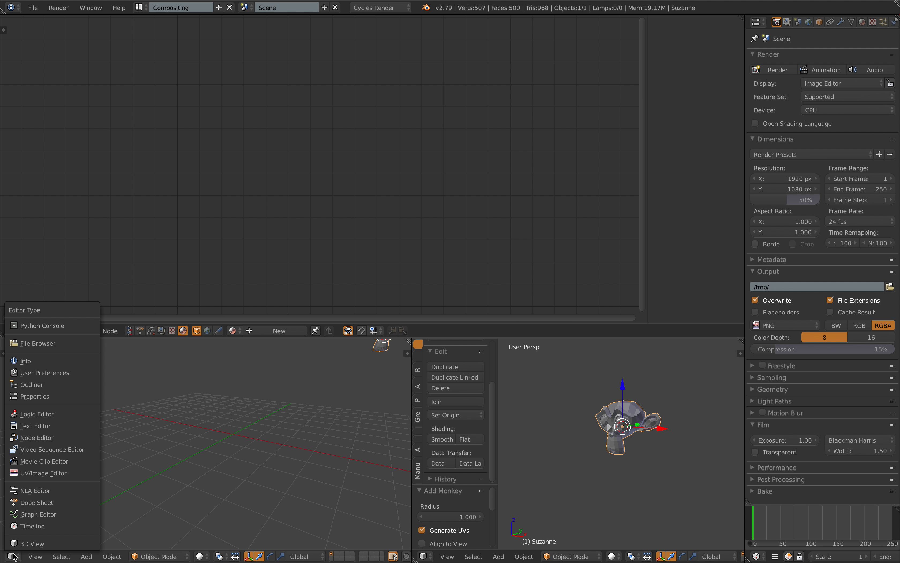
pyautogui.click(60, 473)
pyautogui.moveTo(545, 454); pyautogui.dragTo(622, 429, button='middle')
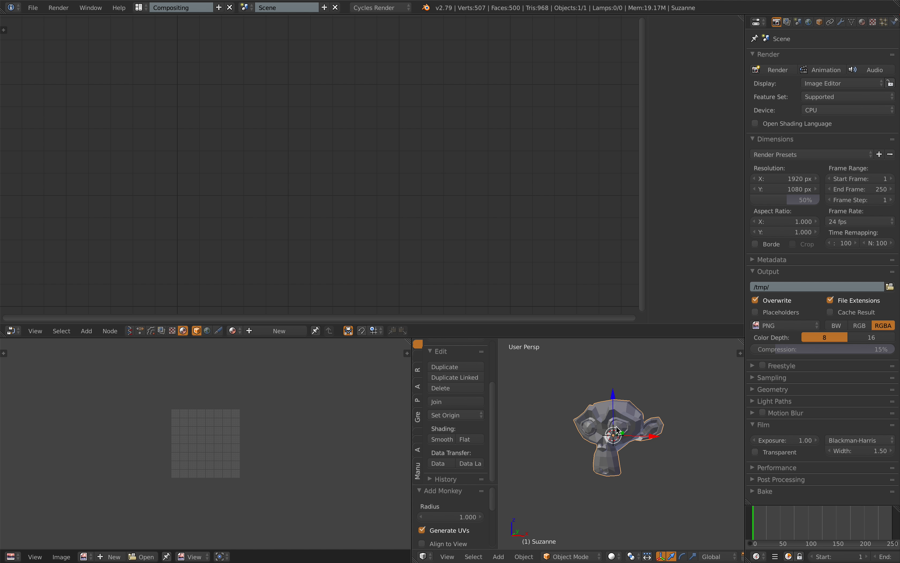
# Enter Edit Mode on the monkey and select all its vertices to examine the UV layout
pyautogui.press('Tab')
pyautogui.click(639, 421)
pyautogui.press('a')
pyautogui.press('a')
pyautogui.scroll(6, 235, 449)
pyautogui.scroll(-4, 235, 449)
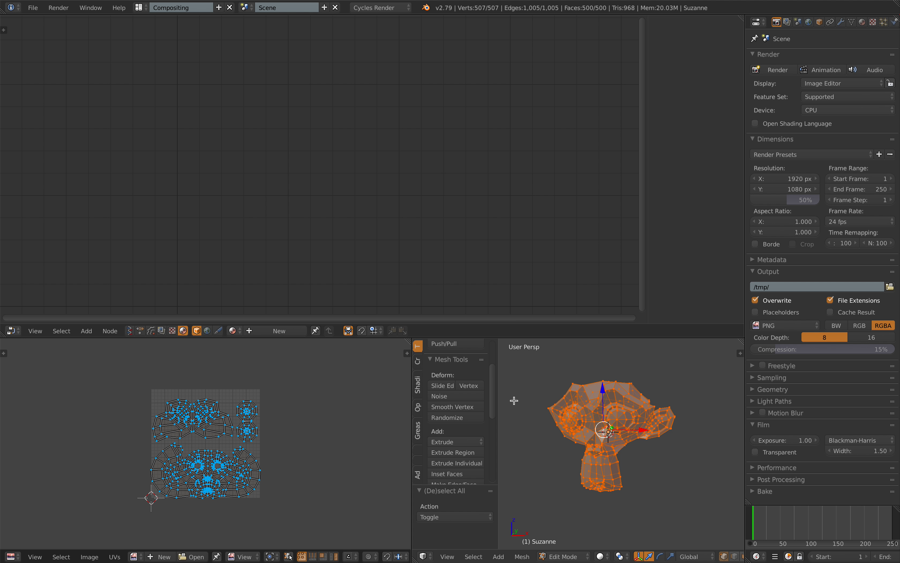
# Enlarge the UV and 3D editing areas and return the monkey to Object Mode
pyautogui.moveTo(539, 338); pyautogui.dragTo(544, 274)
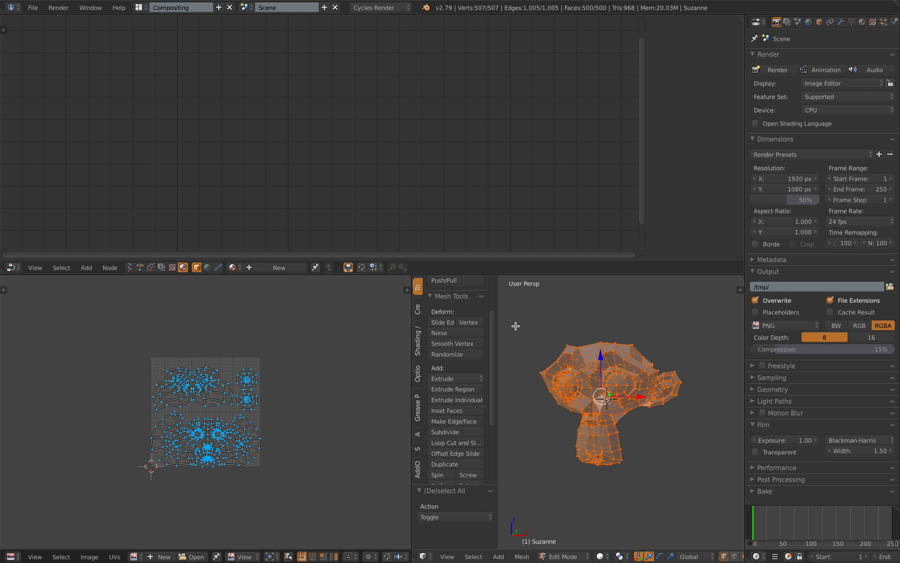
pyautogui.moveTo(498, 327); pyautogui.dragTo(351, 331)
pyautogui.press('Tab')
pyautogui.moveTo(510, 359); pyautogui.dragTo(514, 366, button='middle')
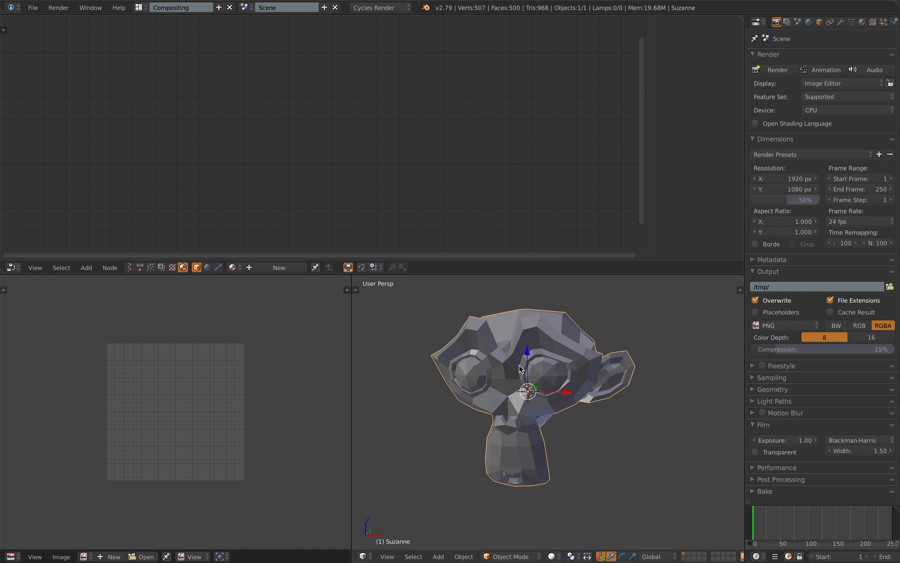
pyautogui.moveTo(519, 362); pyautogui.dragTo(498, 377, button='middle')
# Create a new node-based material on the monkey and bring its Diffuse BSDF and Material Output nodes into view
pyautogui.click(267, 271)
pyautogui.scroll(-2, 498, 377)
pyautogui.moveTo(402, 158); pyautogui.dragTo(401, 233, button='middle')
pyautogui.scroll(-6, 389, 201)
pyautogui.moveTo(370, 179); pyautogui.dragTo(412, 163, button='middle')
pyautogui.moveTo(505, 387); pyautogui.dragTo(499, 394, button='middle')
pyautogui.scroll(2, 229, 186)
pyautogui.moveTo(230, 189); pyautogui.dragTo(250, 179, button='middle')
# Add a Musgrave Texture node and connect its Color output to the Diffuse BSDF's Color input
pyautogui.hotkey('shift', 'a')
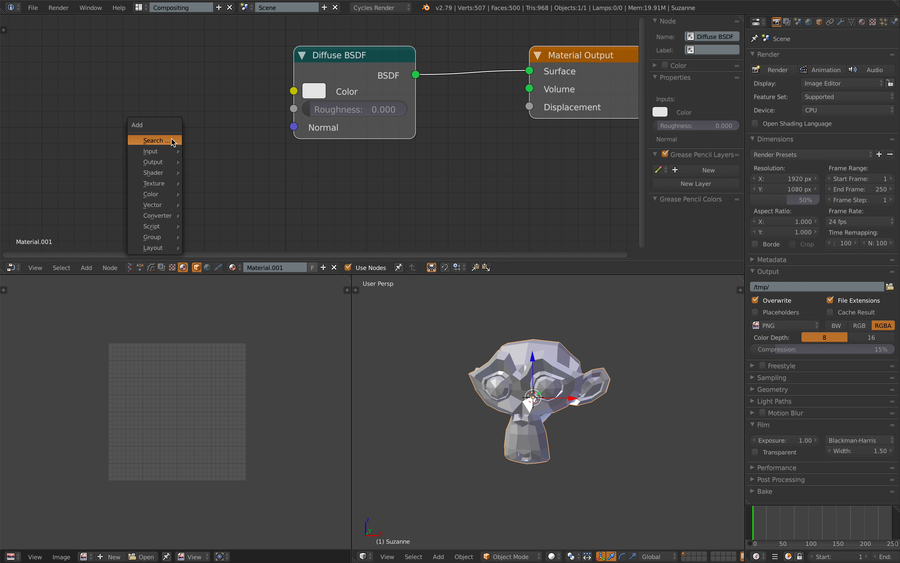
pyautogui.moveTo(169, 183)
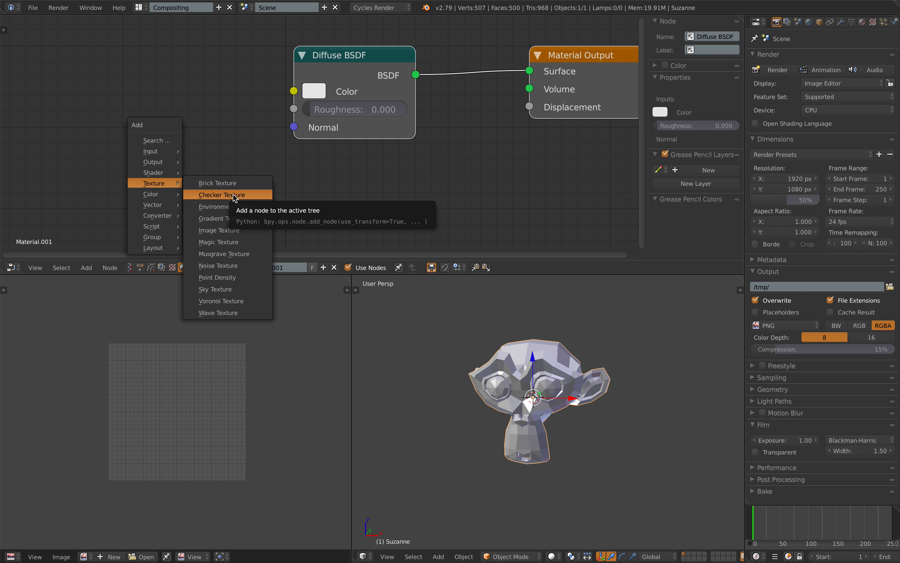
pyautogui.click(236, 253)
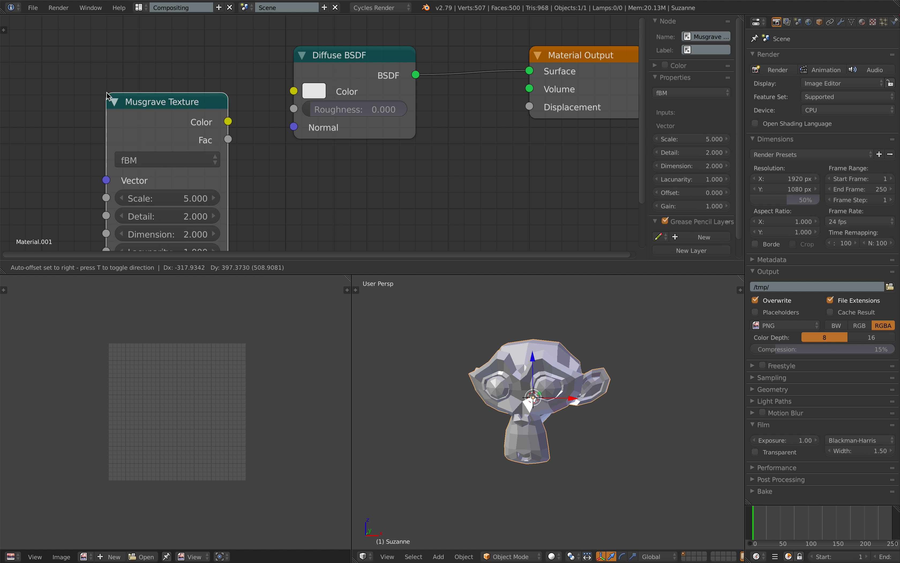
pyautogui.scroll(-1, 189, 115)
pyautogui.moveTo(241, 120); pyautogui.dragTo(299, 100)
pyautogui.moveTo(194, 104); pyautogui.dragTo(169, 79)
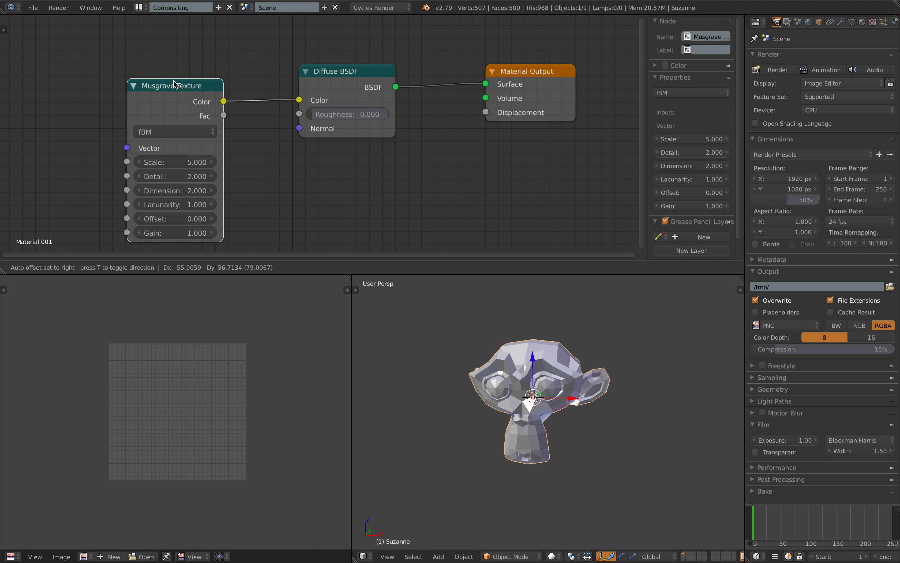
# Compare Material and Texture viewport shading on the monkey, finishing with Material shading
pyautogui.click(552, 555)
pyautogui.click(572, 497)
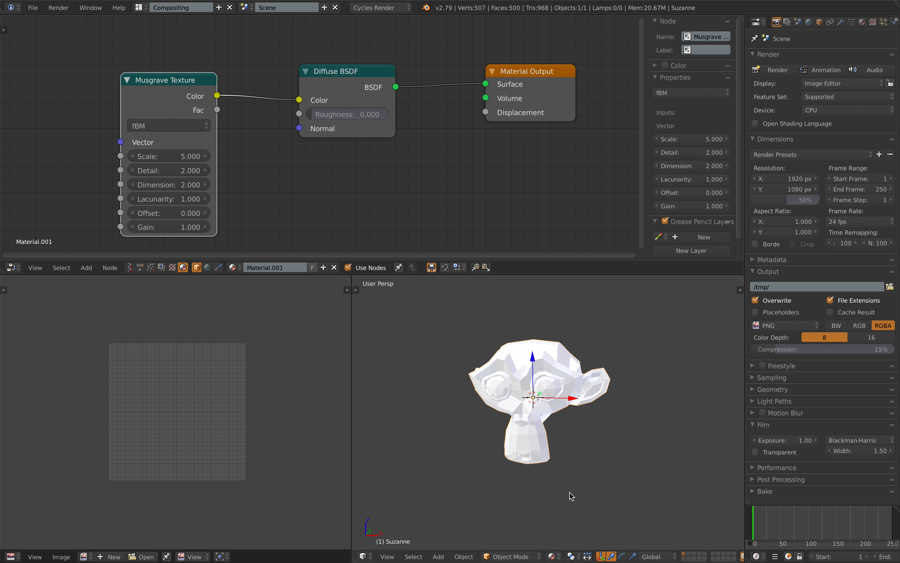
pyautogui.click(554, 555)
pyautogui.click(573, 500)
pyautogui.click(553, 556)
pyautogui.click(572, 508)
pyautogui.moveTo(574, 513); pyautogui.dragTo(566, 536, button='middle')
pyautogui.click(561, 557)
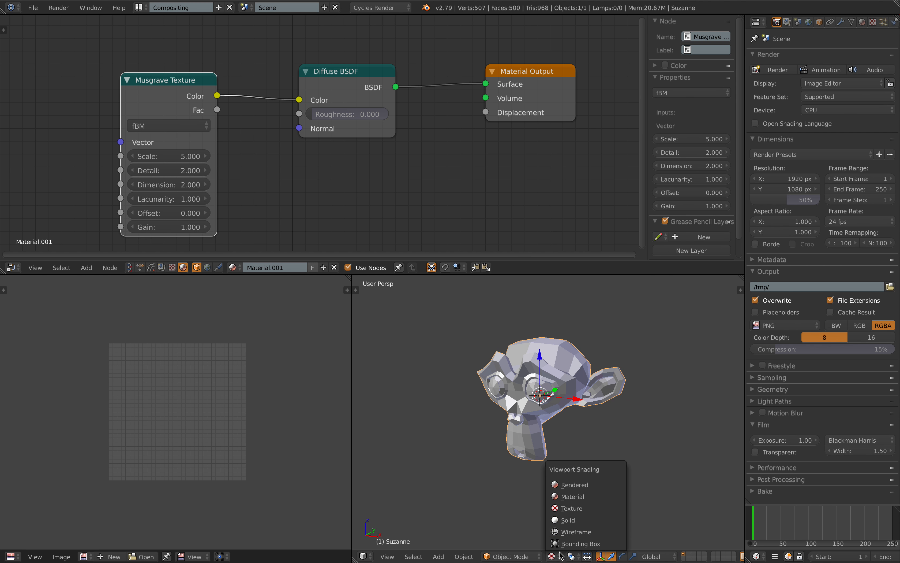
pyautogui.click(577, 498)
pyautogui.moveTo(566, 462)
pyautogui.mouseDown(button='middle')
pyautogui.moveTo(492, 440)
pyautogui.moveTo(564, 457)
pyautogui.mouseUp(button='middle')
pyautogui.scroll(-3, 129, 187)
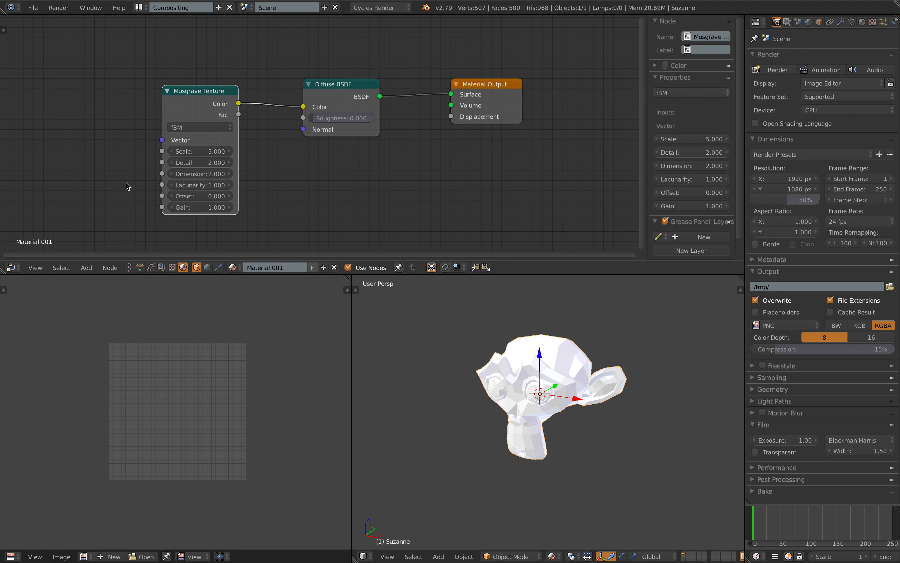
# Add a Mapping node to the monkey's material, placed before the Musgrave Texture node
pyautogui.moveTo(131, 191); pyautogui.dragTo(203, 174, button='middle')
pyautogui.hotkey('shift', 'a')
pyautogui.moveTo(191, 154)
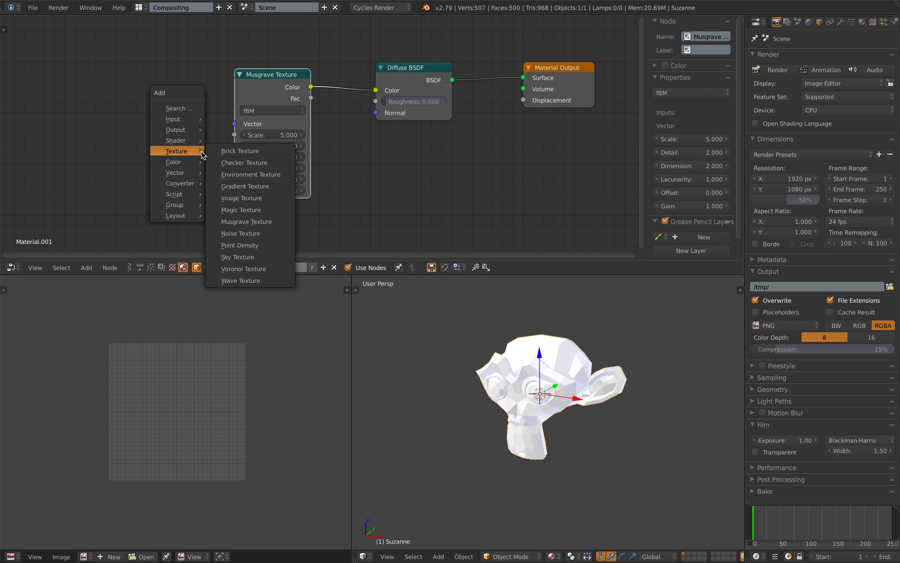
pyautogui.click(182, 108)
pyautogui.write('mapping')
pyautogui.press('Return')
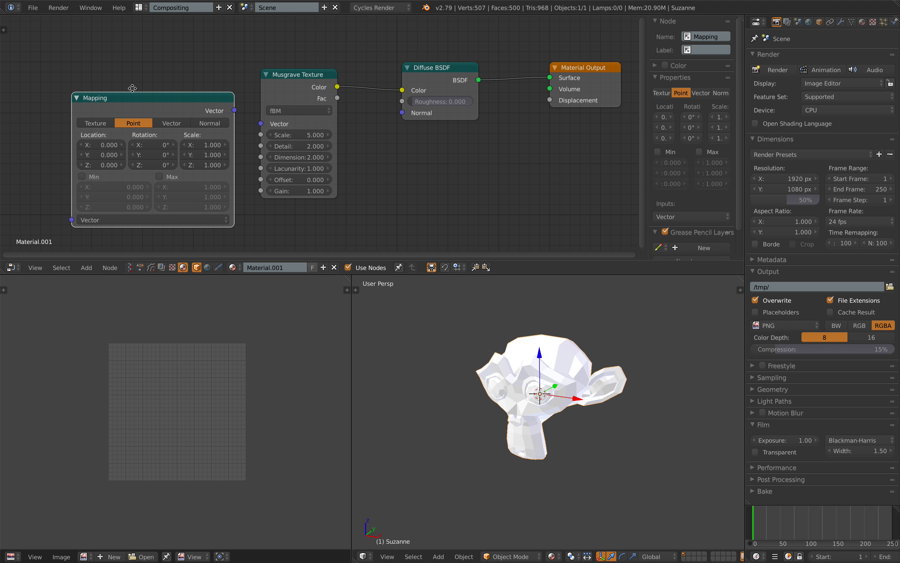
# Add a Texture Coordinate node ahead of the Musgrave Texture node
pyautogui.moveTo(133, 89); pyautogui.dragTo(132, 72, button='middle')
pyautogui.hotkey('shift', 'a')
pyautogui.click(133, 72)
pyautogui.write('texture')
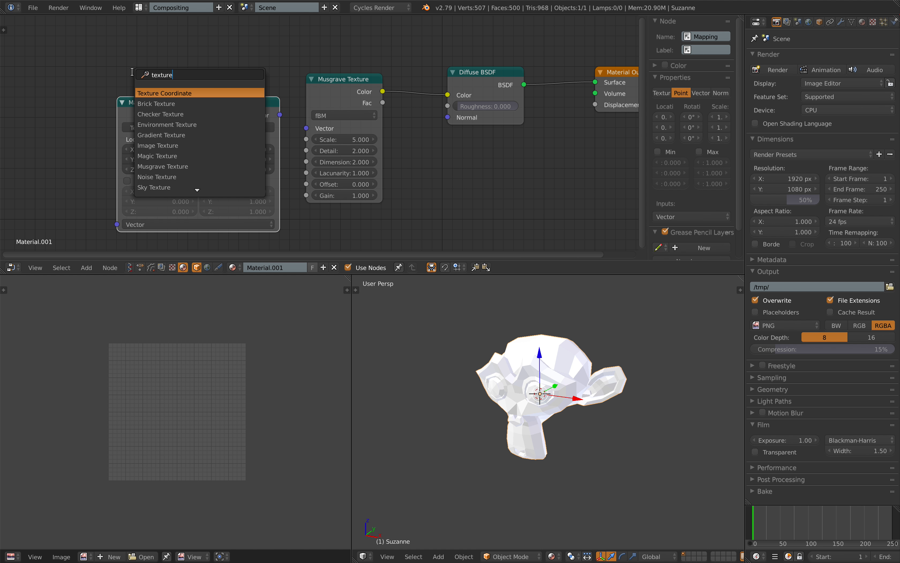
pyautogui.press('Return')
pyautogui.click(34, 72)
# Connect the Texture Coordinate's UV output to the Musgrave Texture's Vector input and arrange the Mapping and Texture Coordinate nodes
pyautogui.moveTo(101, 107); pyautogui.dragTo(307, 128)
pyautogui.moveTo(231, 138); pyautogui.dragTo(227, 163)
pyautogui.moveTo(102, 85); pyautogui.dragTo(306, 128)
pyautogui.moveTo(100, 107); pyautogui.dragTo(307, 129)
pyautogui.moveTo(217, 89); pyautogui.dragTo(257, 83, button='middle')
pyautogui.moveTo(131, 68); pyautogui.dragTo(293, 58)
pyautogui.moveTo(297, 69); pyautogui.dragTo(210, 81, button='middle')
# Check the UV-mapped texture in Texture viewport shading, return to Material shading and save the file
pyautogui.moveTo(644, 497); pyautogui.dragTo(639, 494, button='middle')
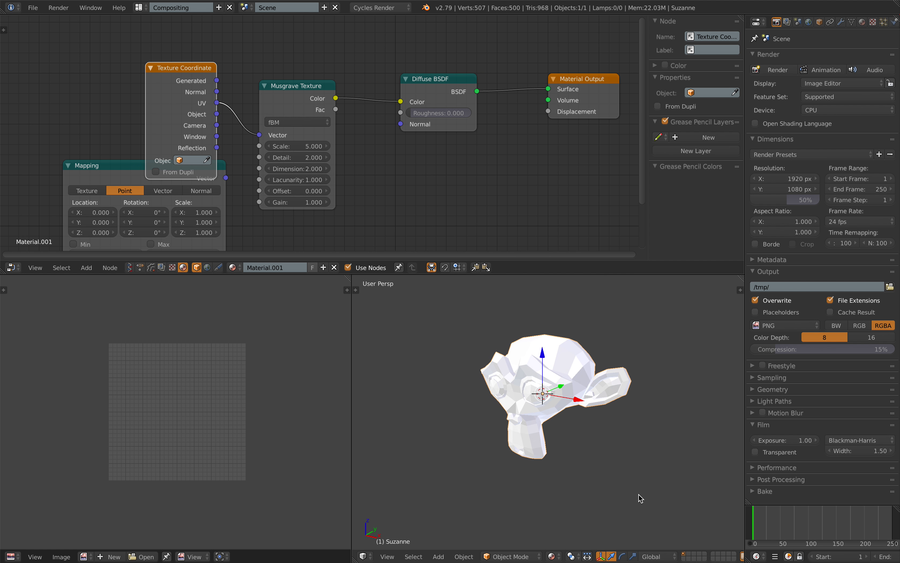
pyautogui.click(553, 556)
pyautogui.click(573, 508)
pyautogui.click(552, 556)
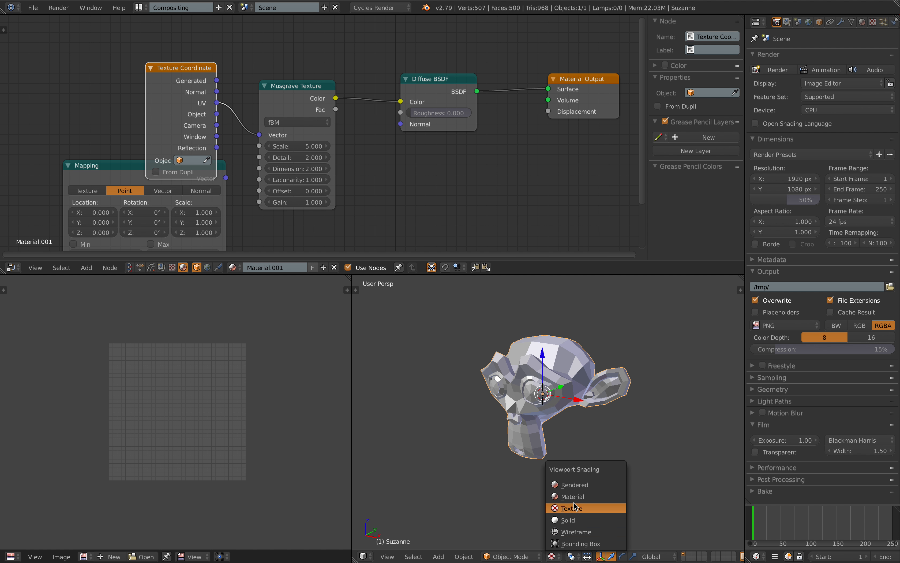
pyautogui.click(573, 497)
pyautogui.moveTo(576, 463); pyautogui.dragTo(566, 460, button='middle')
pyautogui.hotkey('ctrl', 's')
pyautogui.click(565, 461)
pyautogui.hotkey('shift', 'a')
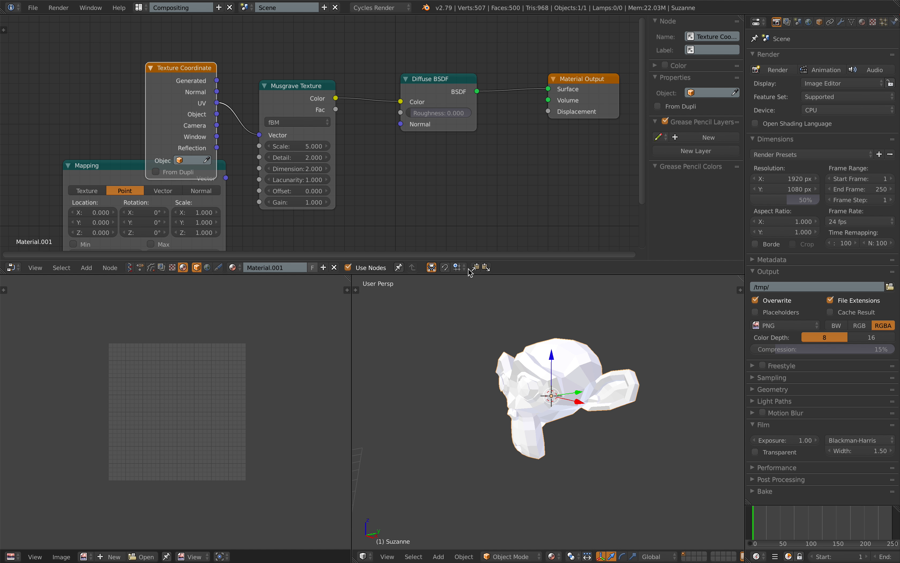
# Preview the monkey in Rendered viewport shading, set the Musgrave Texture's Scale to 23.2 and save the file
pyautogui.keyDown('shift'); pyautogui.moveTo(501, 324); pyautogui.dragTo(505, 333, button='middle'); pyautogui.keyUp('shift')
pyautogui.click(552, 556)
pyautogui.click(569, 486)
pyautogui.moveTo(570, 489); pyautogui.dragTo(589, 477, button='middle')
pyautogui.moveTo(303, 150); pyautogui.dragTo(356, 146)
pyautogui.hotkey('ctrl', 's')
pyautogui.click(552, 395)
pyautogui.moveTo(553, 396)
pyautogui.mouseDown(button='middle')
pyautogui.moveTo(445, 385)
pyautogui.moveTo(561, 403)
pyautogui.moveTo(547, 407)
pyautogui.mouseUp(button='middle')
pyautogui.scroll(5, 452, 388)
pyautogui.scroll(-3, 476, 390)
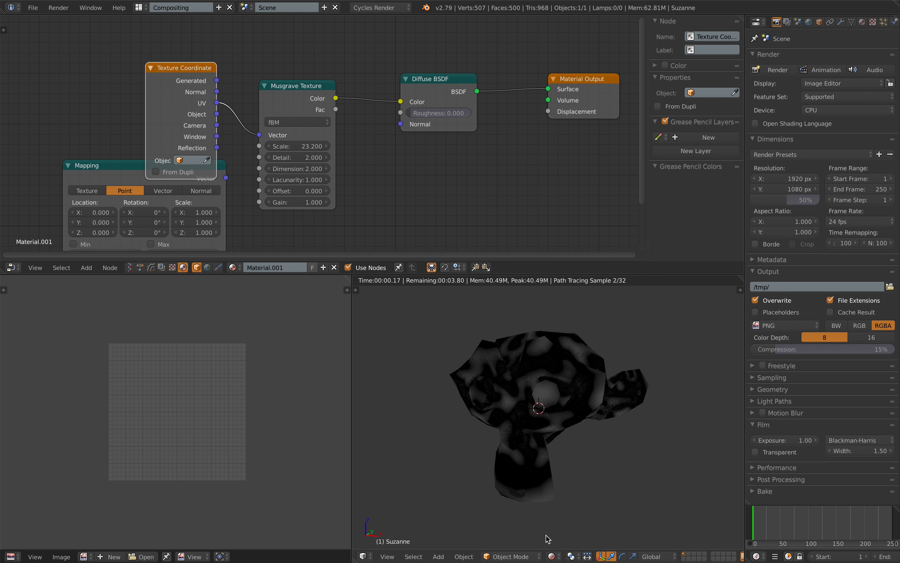
# Switch the 3D view to Solid viewport shading and reposition the 3D cursor near the monkey's eye
pyautogui.click(552, 558)
pyautogui.click(555, 512)
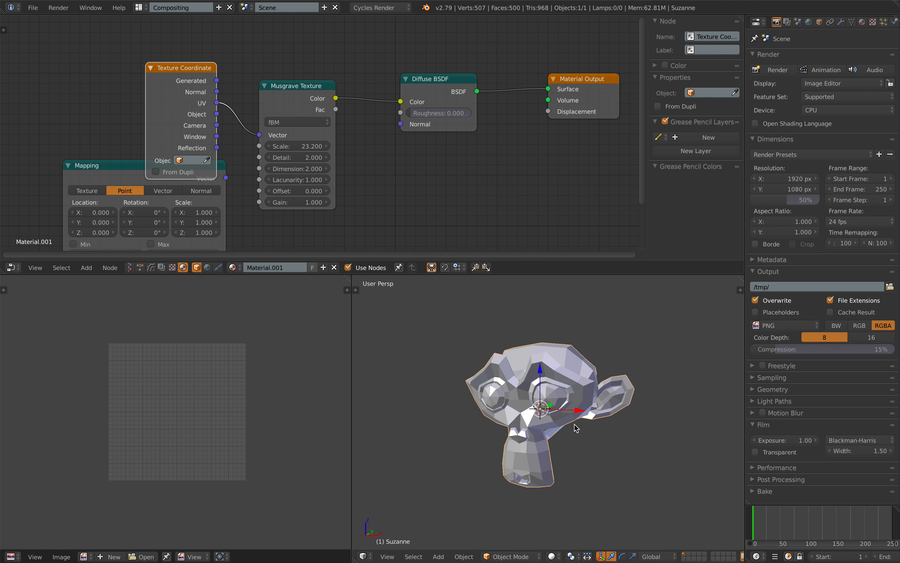
pyautogui.moveTo(560, 420); pyautogui.dragTo(554, 426, button='middle')
pyautogui.click(550, 431)
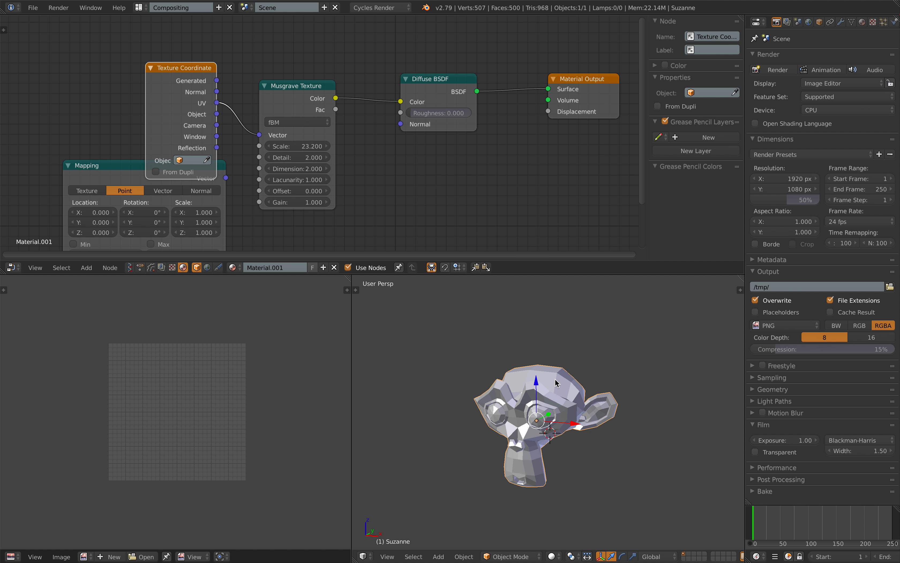
# Spread the Mapping, Texture Coordinate and Musgrave Texture nodes apart so none overlap, and save the file
pyautogui.moveTo(116, 166); pyautogui.dragTo(119, 187)
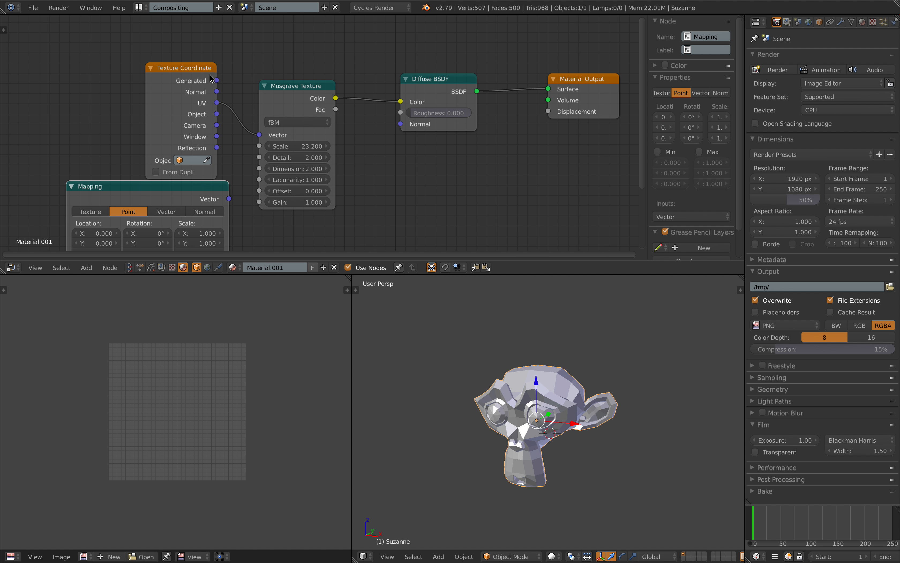
pyautogui.moveTo(181, 72); pyautogui.dragTo(133, 52)
pyautogui.moveTo(308, 91); pyautogui.dragTo(294, 74)
pyautogui.moveTo(334, 101); pyautogui.dragTo(328, 99, button='middle')
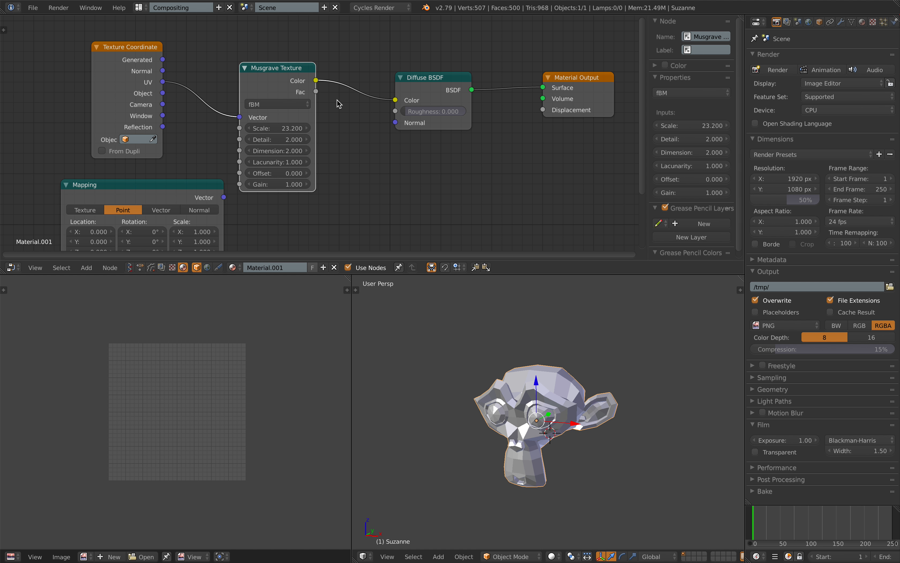
pyautogui.hotkey('ctrl', 's')
pyautogui.click(338, 102)
# Set the Diffuse BSDF's Roughness to 0.167 and move the node slightly higher
pyautogui.moveTo(408, 111); pyautogui.dragTo(427, 69)
pyautogui.moveTo(420, 158); pyautogui.dragTo(421, 142, button='middle')
pyautogui.hotkey('shift', 'a')
pyautogui.click(422, 143)
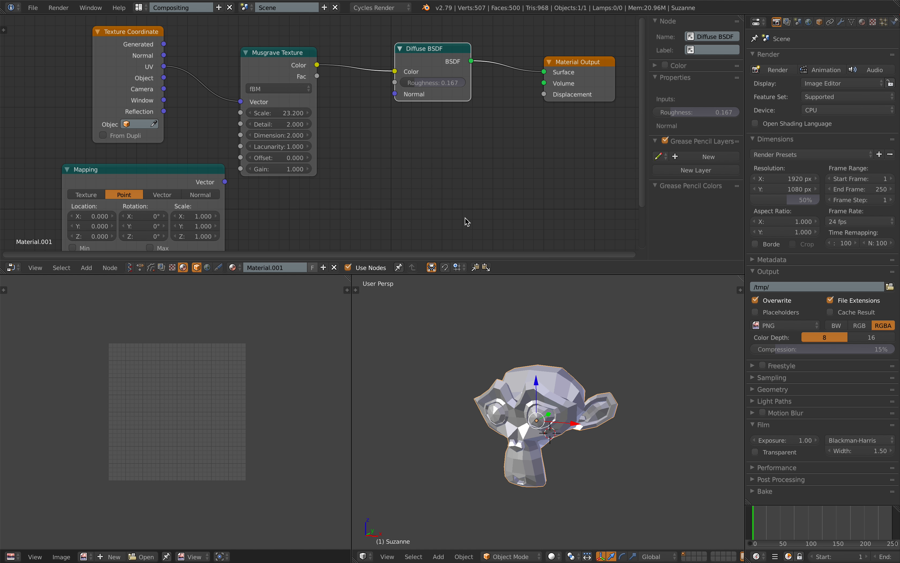
pyautogui.scroll(1, 220, 393)
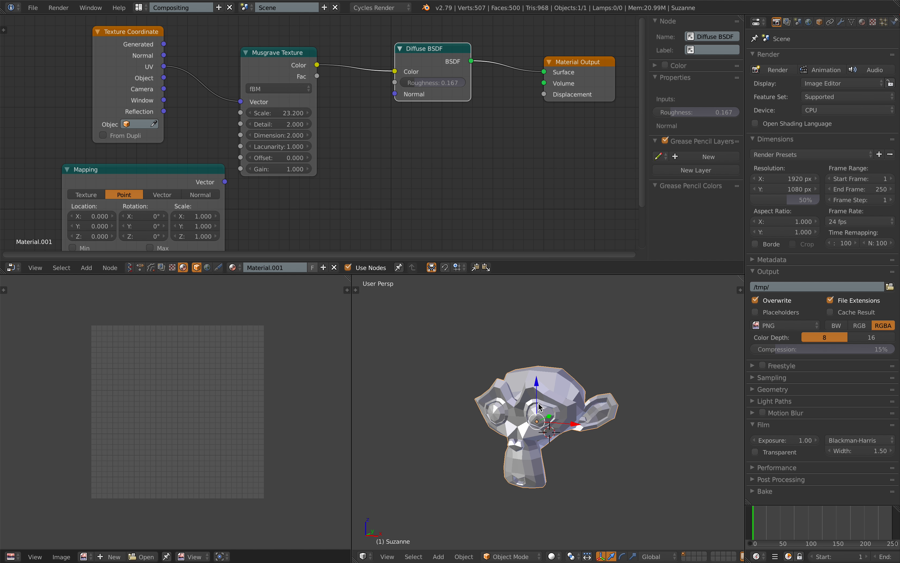
# Delete the unconnected Mapping node and pull the Musgrave Texture, Diffuse BSDF and Material Output nodes closer together
pyautogui.click(144, 169)
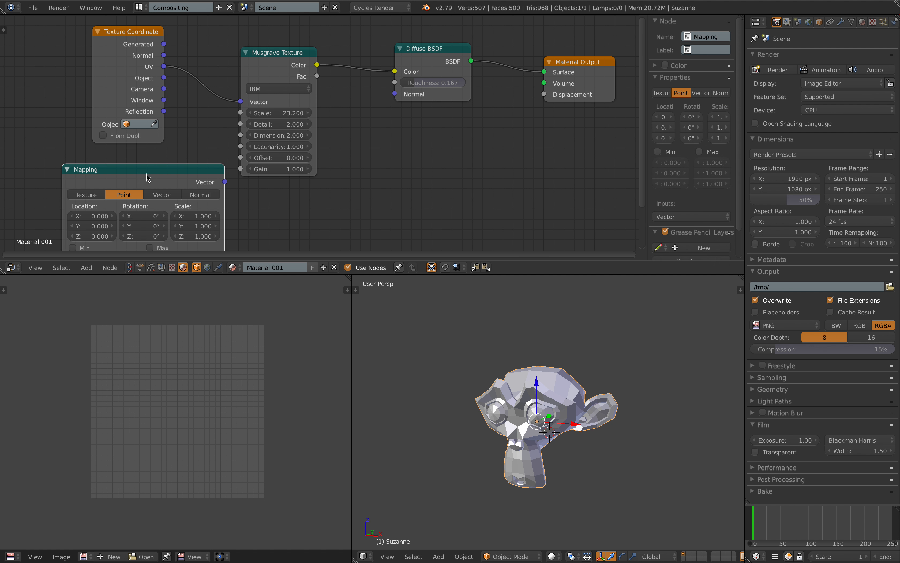
pyautogui.press('x')
pyautogui.scroll(-2, 495, 186)
pyautogui.moveTo(496, 185); pyautogui.dragTo(466, 182, button='middle')
pyautogui.moveTo(254, 64); pyautogui.dragTo(230, 40)
pyautogui.moveTo(384, 58); pyautogui.dragTo(347, 50)
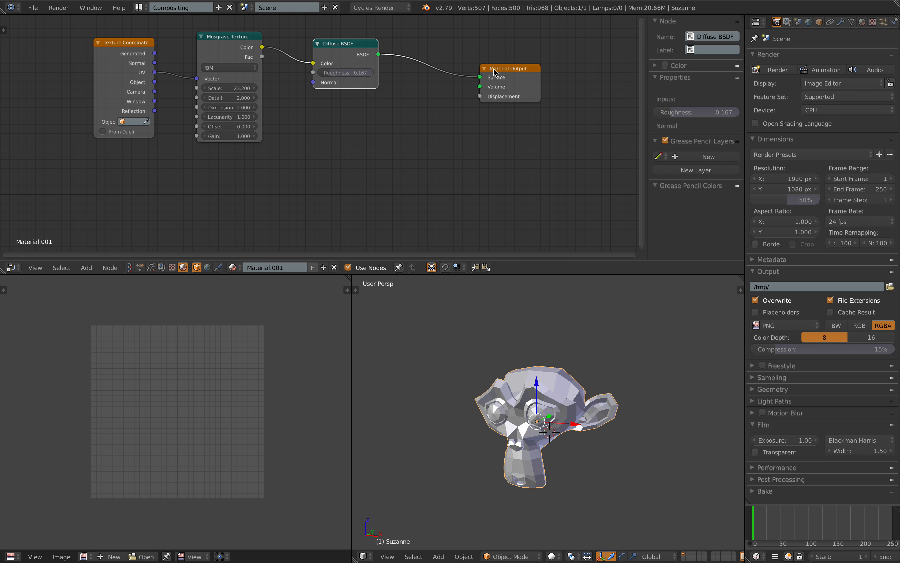
pyautogui.moveTo(493, 69); pyautogui.dragTo(462, 55)
pyautogui.moveTo(403, 102); pyautogui.dragTo(419, 96, button='middle')
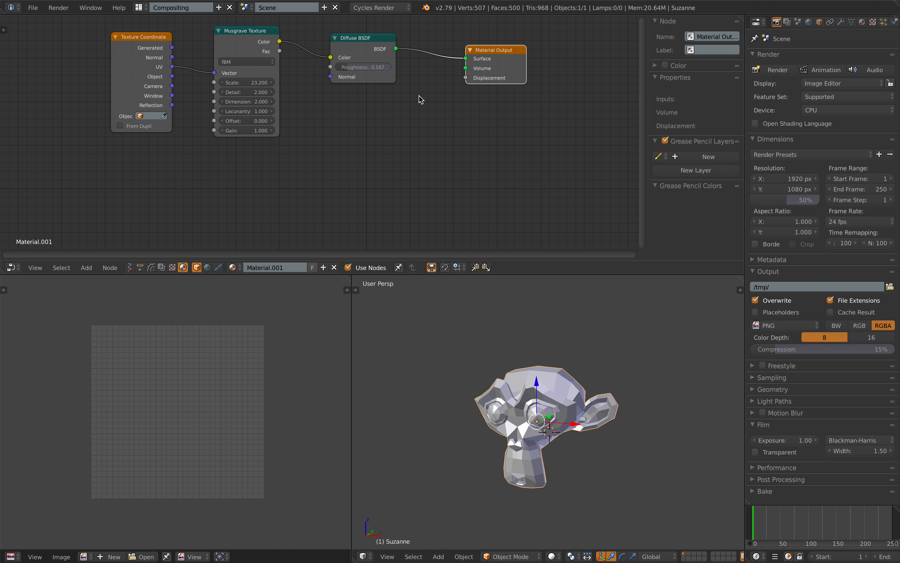
pyautogui.moveTo(419, 95); pyautogui.dragTo(425, 89, button='middle')
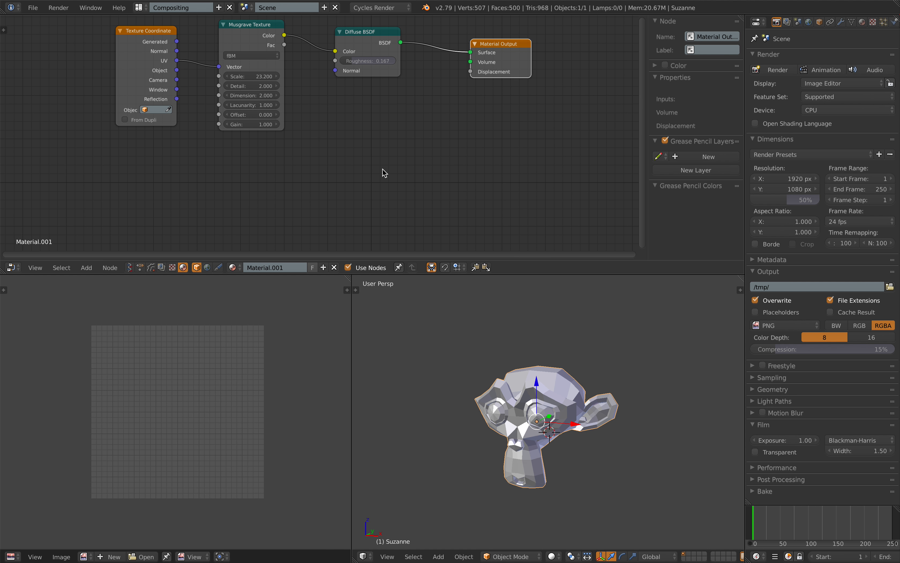
# Create a blank 1024 × 1024 px image in the image editor and name it Image_Bake
pyautogui.click(110, 556)
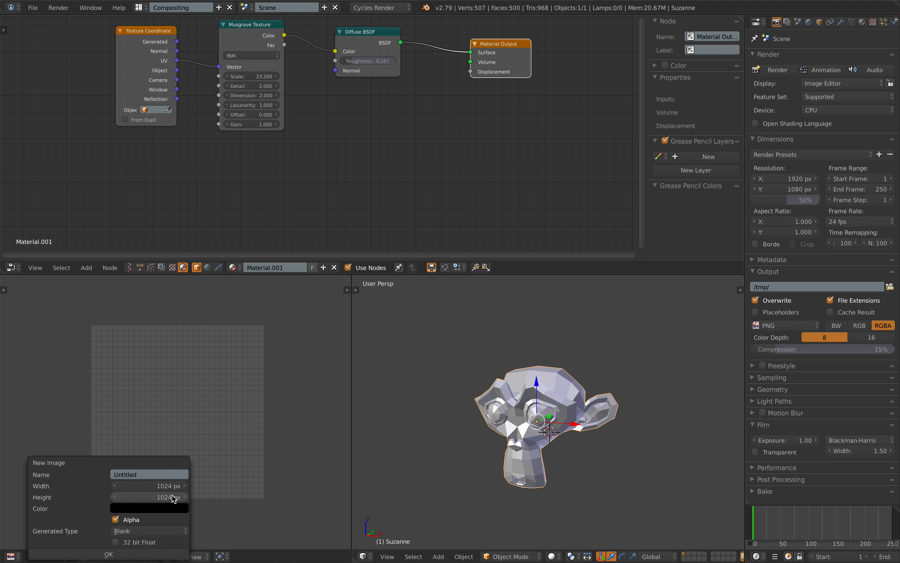
pyautogui.click(125, 553)
pyautogui.scroll(-2, 171, 370)
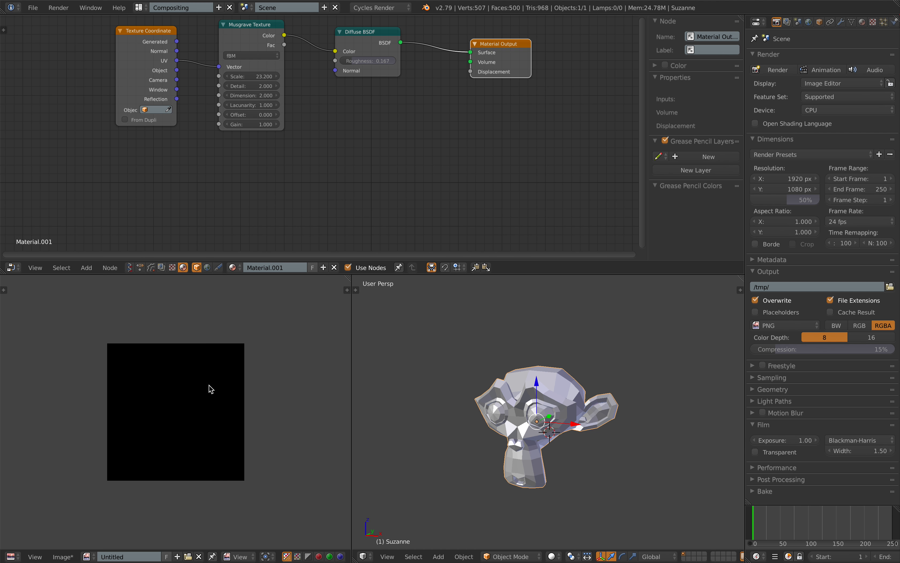
pyautogui.click(143, 555)
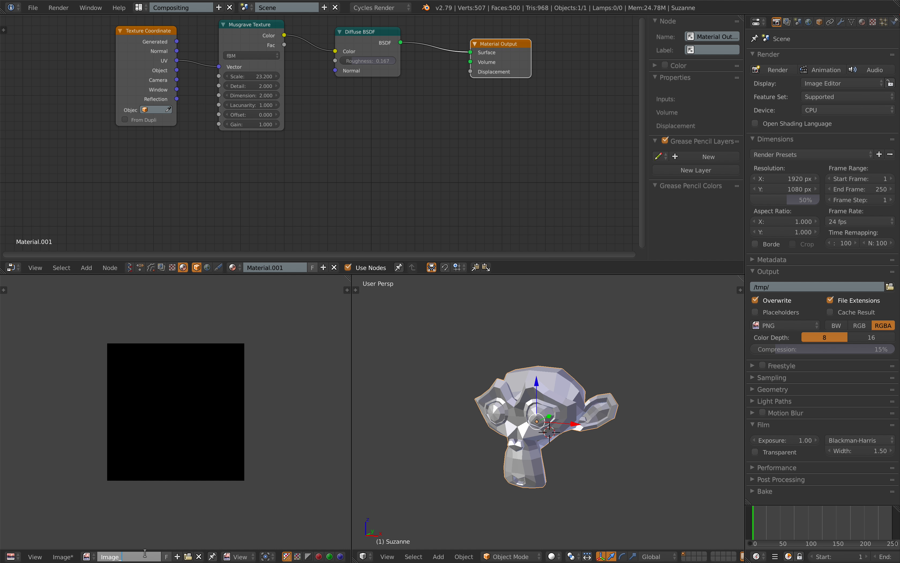
pyautogui.press('Return')
# Add an Image Texture node in the empty space below the Diffuse BSDF node
pyautogui.moveTo(309, 230)
pyautogui.mouseDown(button='middle')
pyautogui.moveTo(300, 179)
pyautogui.moveTo(302, 212)
pyautogui.mouseUp(button='middle')
pyautogui.hotkey('shift', 'a')
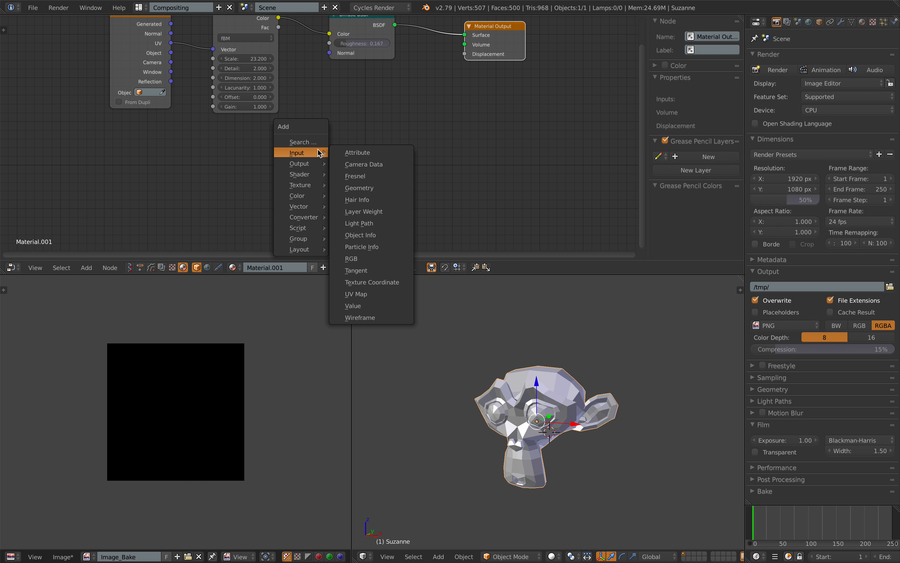
pyautogui.click(303, 142)
pyautogui.write('image')
pyautogui.press('Return')
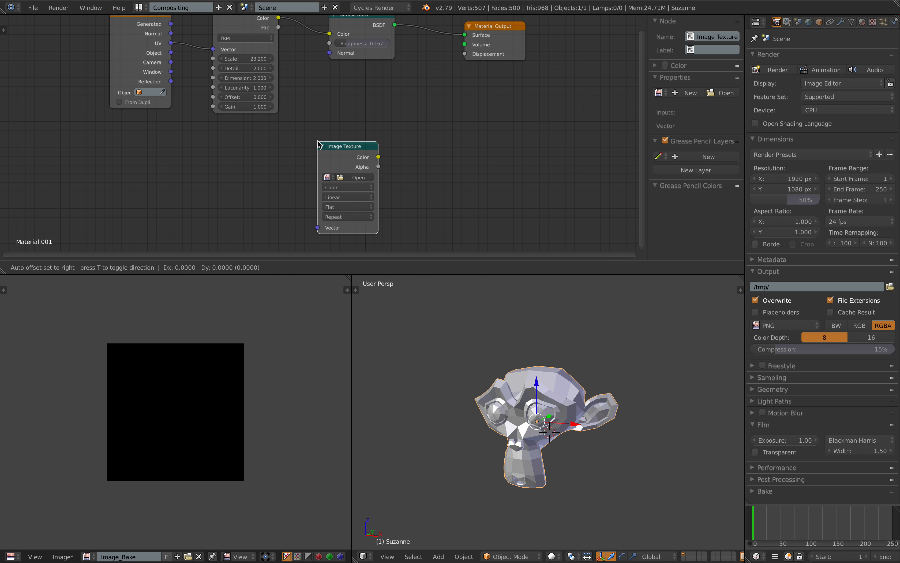
pyautogui.click(392, 125)
# Assign Image_Bake to the Image Texture node and widen the node until the image name is readable
pyautogui.click(404, 159)
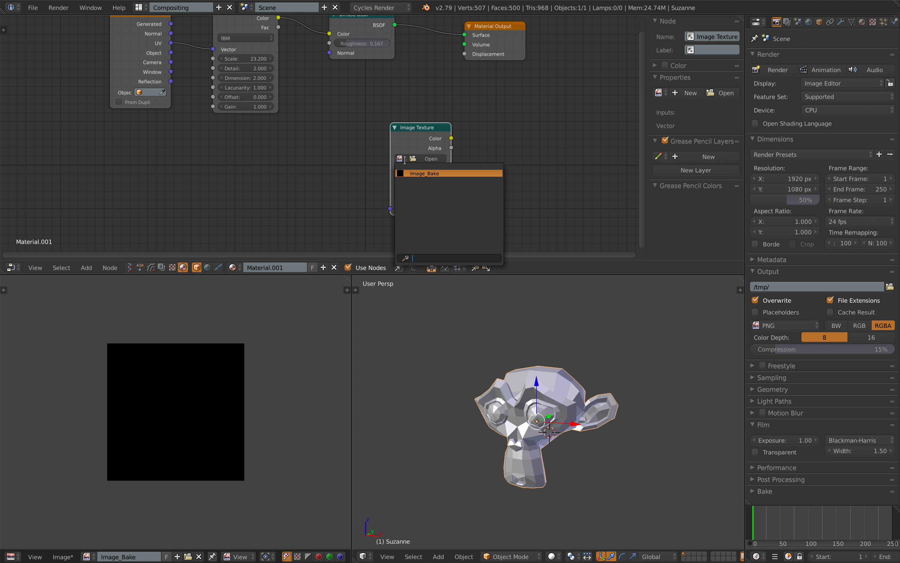
pyautogui.click(416, 173)
pyautogui.scroll(2, 156, 426)
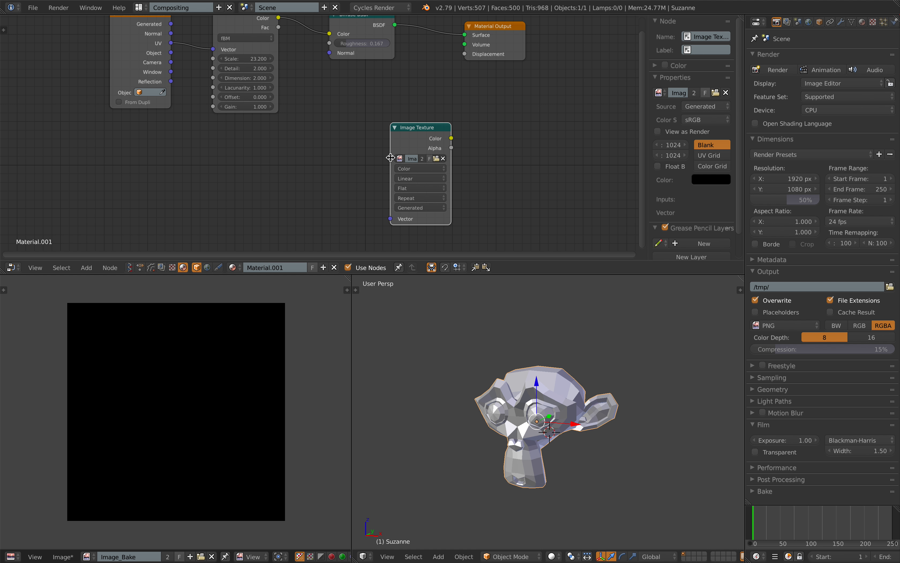
pyautogui.moveTo(390, 158); pyautogui.dragTo(321, 159)
pyautogui.scroll(1, 314, 164)
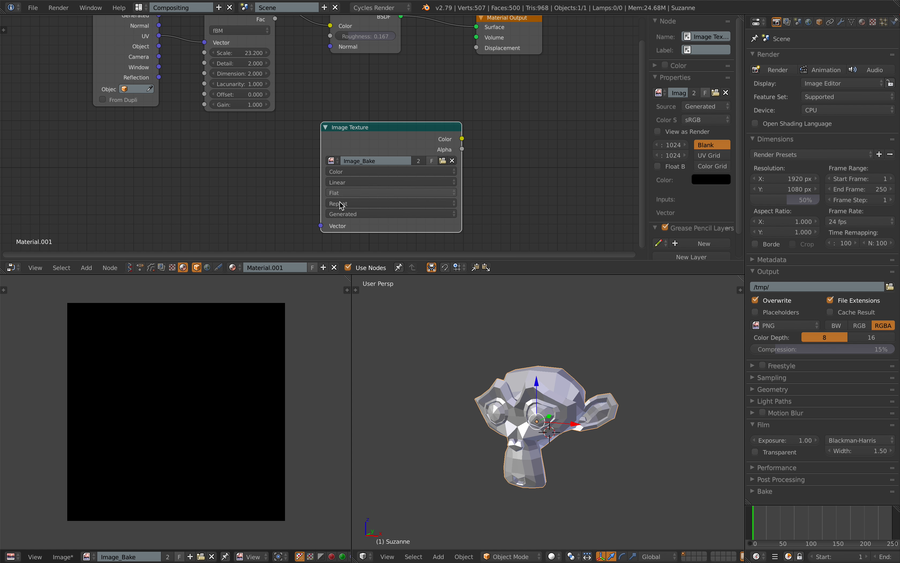
# Connect the Texture Coordinate's UV output to the Image Texture's Vector input and set the Texture Coordinate's Object to Suzanne
pyautogui.scroll(-1, 344, 202)
pyautogui.moveTo(192, 58); pyautogui.dragTo(331, 220)
pyautogui.moveTo(349, 146); pyautogui.dragTo(335, 148)
pyautogui.click(169, 102)
pyautogui.click(175, 116)
# Rearrange the Texture Coordinate, Diffuse BSDF, Musgrave Texture and Image Texture nodes into a clear layout
pyautogui.moveTo(144, 77); pyautogui.dragTo(82, 98)
pyautogui.moveTo(353, 33); pyautogui.dragTo(367, 41)
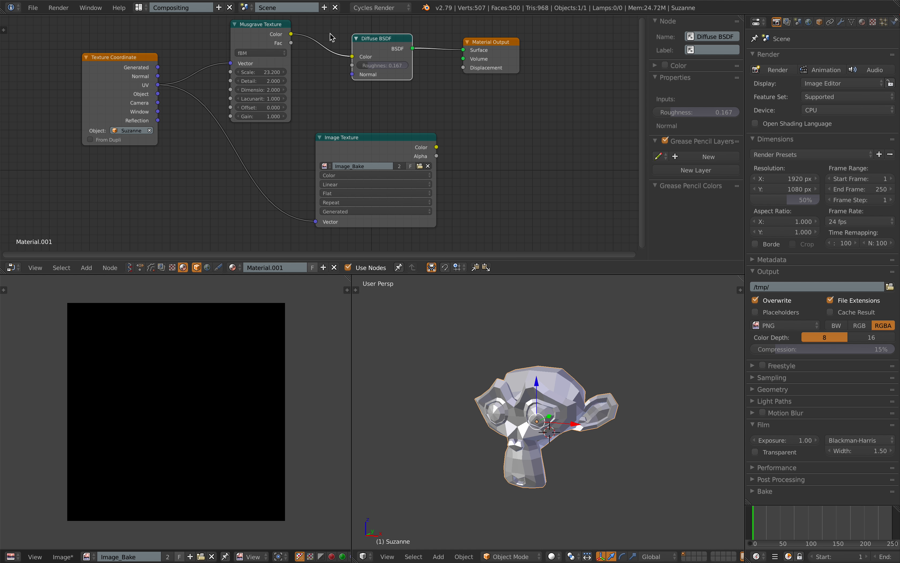
pyautogui.moveTo(263, 27); pyautogui.dragTo(280, 40)
pyautogui.moveTo(406, 138); pyautogui.dragTo(445, 142)
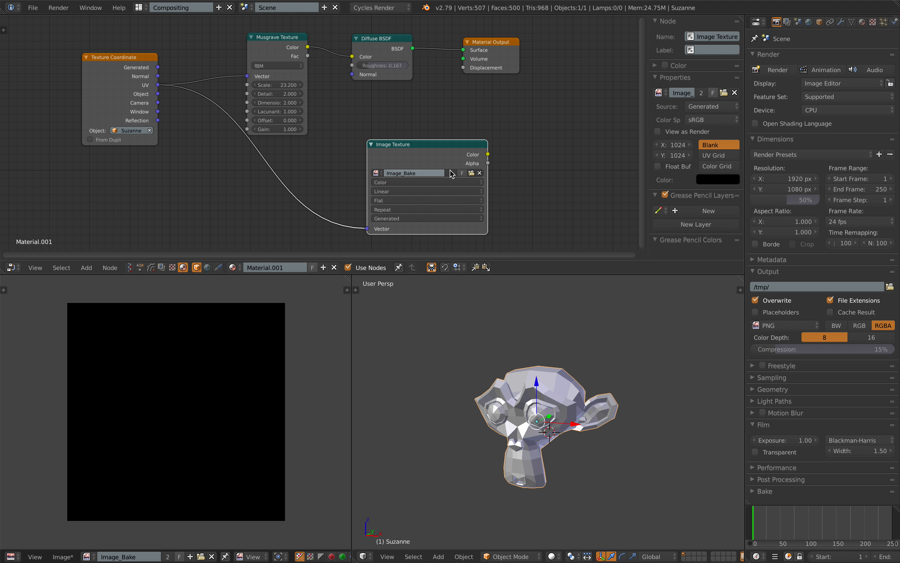
# Save the current scene, including a Save As to a Blender file
pyautogui.scroll(1, 540, 415)
pyautogui.hotkey('ctrl', 's')
pyautogui.click(540, 416)
pyautogui.click(34, 7)
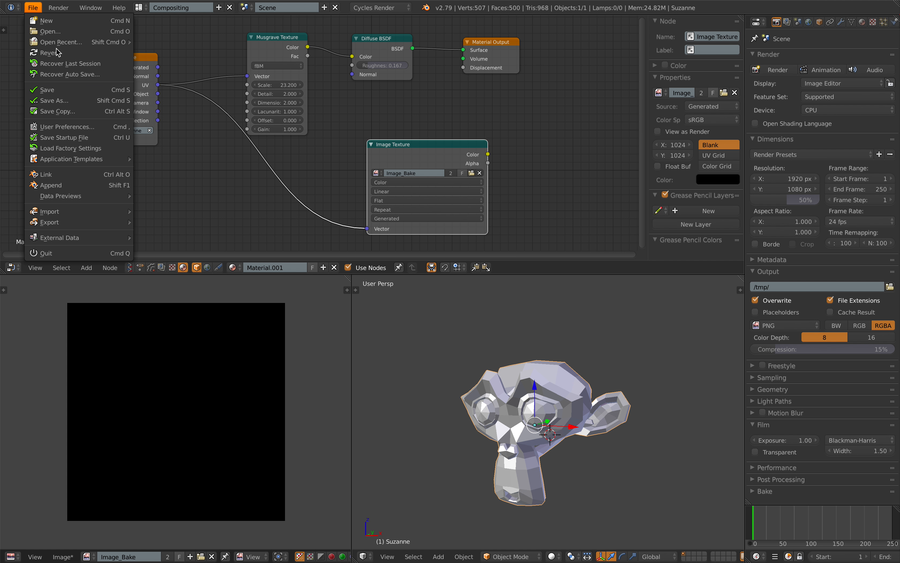
pyautogui.click(56, 100)
pyautogui.click(828, 49)
pyautogui.click(845, 34)
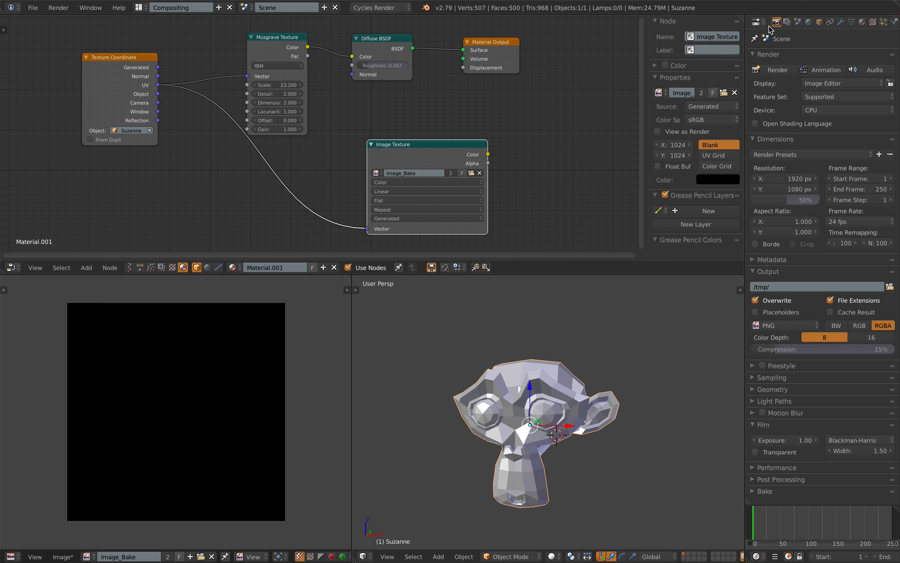
# Widen the properties area, collapse the Dimensions, Render and Output sections, and expand the Bake settings
pyautogui.moveTo(746, 37); pyautogui.dragTo(693, 36)
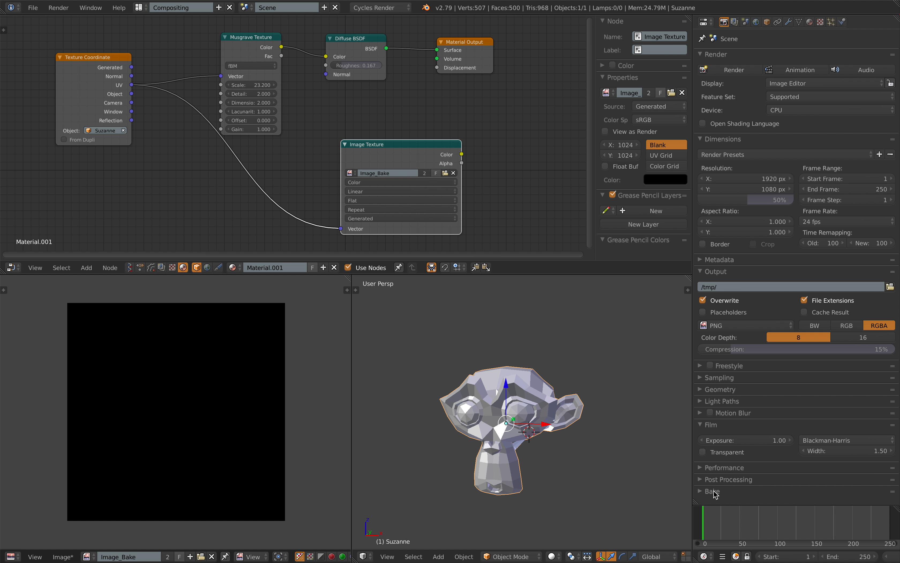
pyautogui.click(723, 139)
pyautogui.click(715, 55)
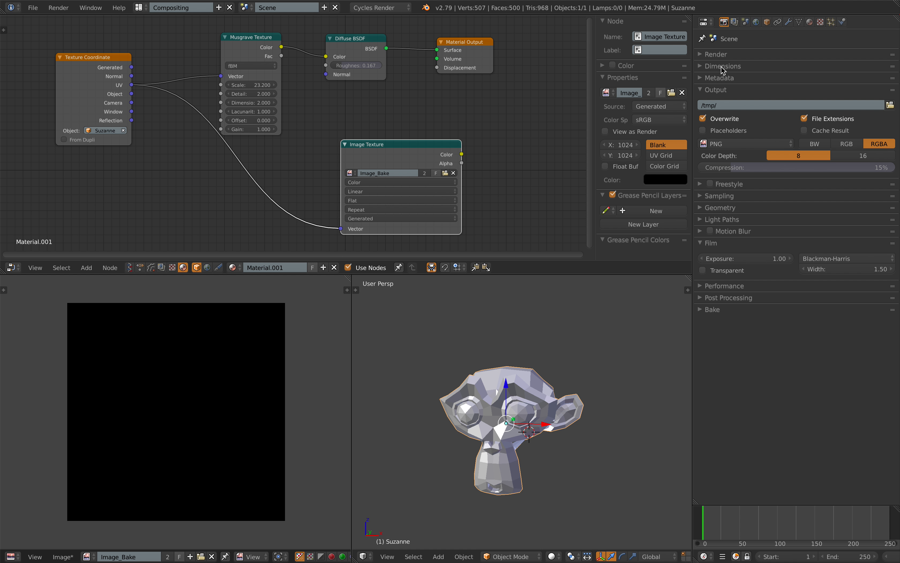
pyautogui.click(720, 89)
pyautogui.click(716, 227)
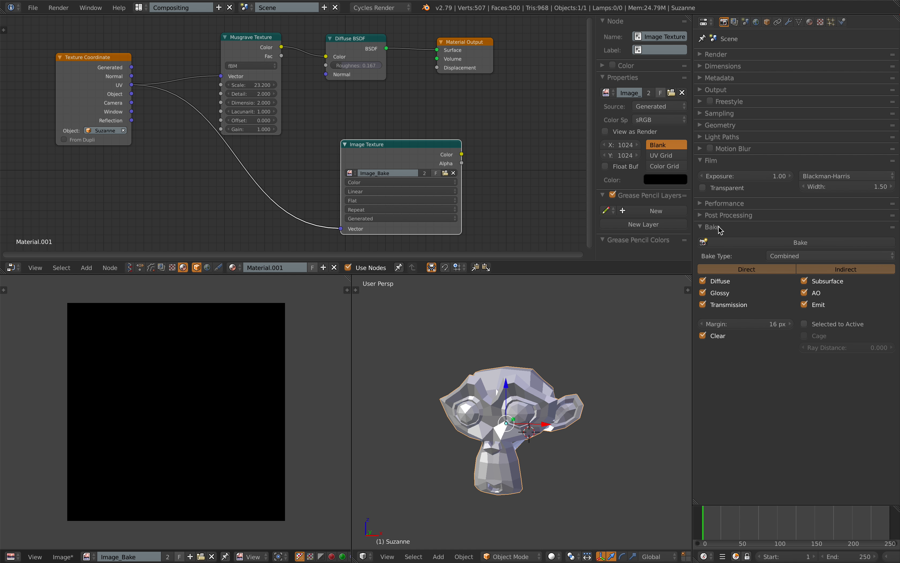
# Save the scene over the existing file
pyautogui.scroll(1, 567, 368)
pyautogui.scroll(-1, 567, 367)
pyautogui.keyDown('shift'); pyautogui.moveTo(561, 361); pyautogui.dragTo(494, 405, button='middle'); pyautogui.keyUp('shift')
pyautogui.scroll(-1, 562, 360)
pyautogui.hotkey('ctrl', 's')
pyautogui.click(563, 361)
pyautogui.scroll(1, 521, 385)
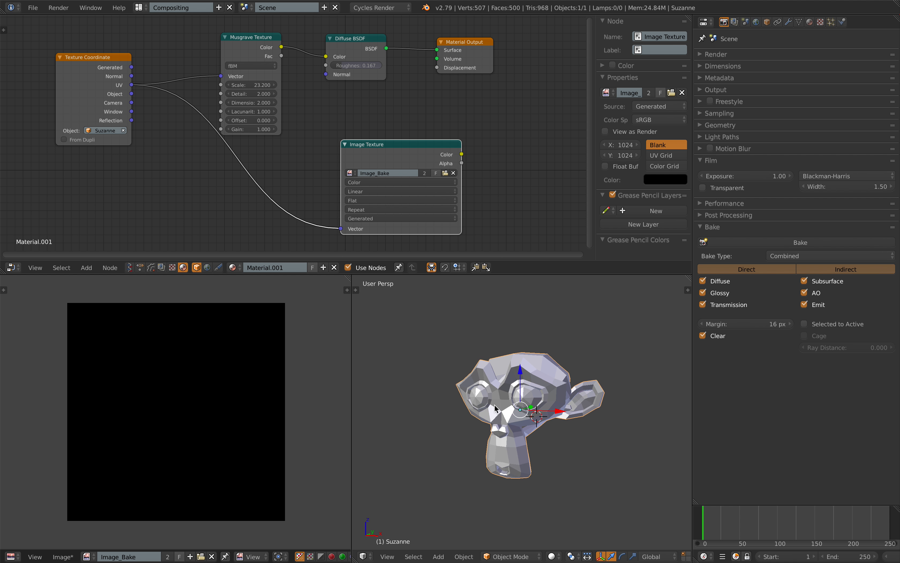
# Review the available bake types, set the Bake Type to Emit and save the file
pyautogui.click(793, 256)
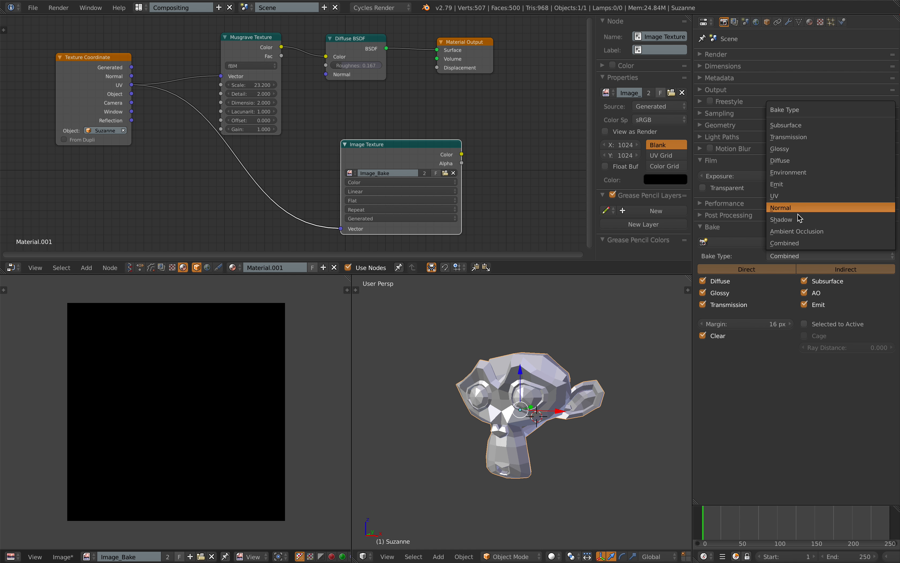
pyautogui.click(788, 243)
pyautogui.click(792, 258)
pyautogui.click(790, 184)
pyautogui.moveTo(577, 332)
pyautogui.mouseDown(button='middle')
pyautogui.moveTo(591, 337)
pyautogui.moveTo(583, 332)
pyautogui.moveTo(581, 350)
pyautogui.mouseUp(button='middle')
pyautogui.hotkey('ctrl', 's')
pyautogui.click(583, 332)
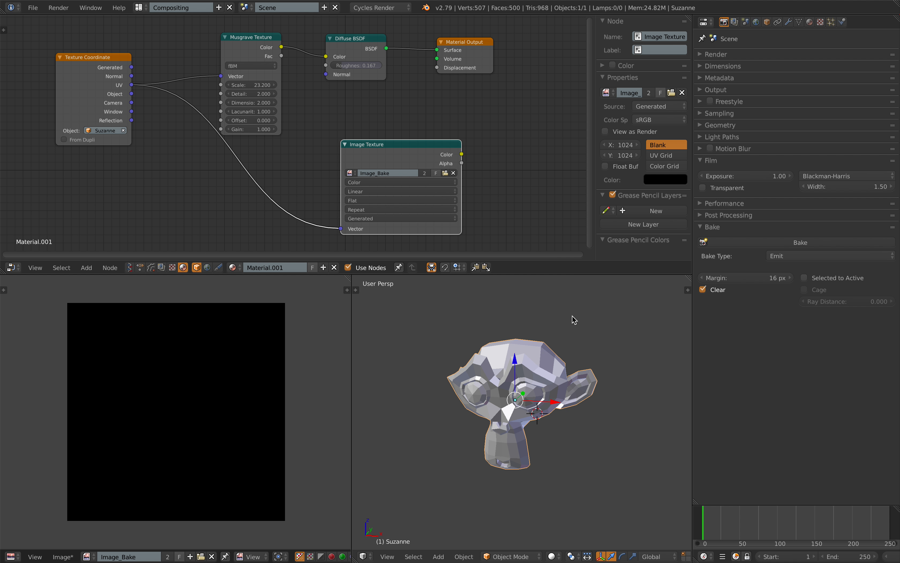
# Reposition the Image Texture, Musgrave Texture and Diffuse BSDF nodes and try an Emit bake with the Diffuse BSDF node selected
pyautogui.moveTo(572, 316); pyautogui.dragTo(573, 315, button='middle')
pyautogui.moveTo(435, 144); pyautogui.dragTo(397, 135)
pyautogui.moveTo(522, 353)
pyautogui.mouseDown(button='middle')
pyautogui.moveTo(507, 344)
pyautogui.moveTo(522, 342)
pyautogui.mouseUp(button='middle')
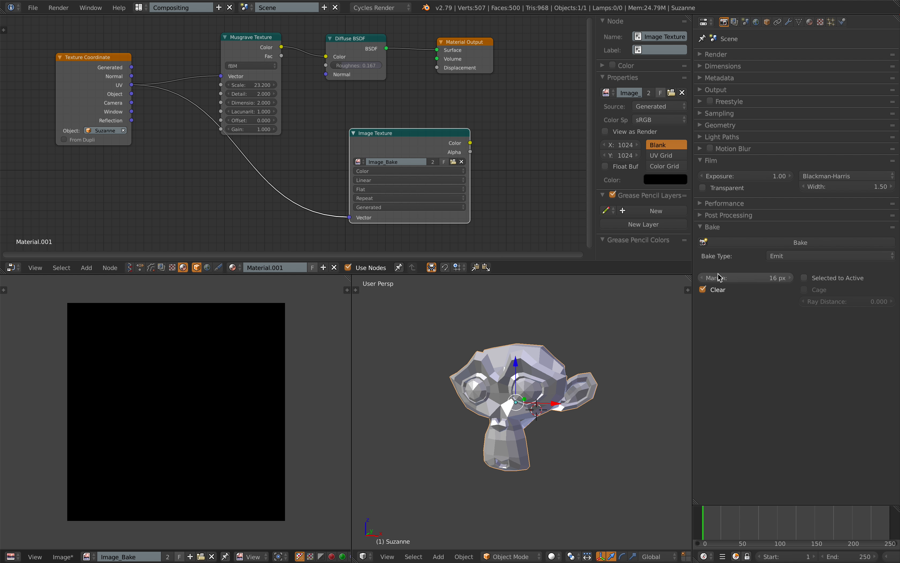
pyautogui.moveTo(509, 385); pyautogui.dragTo(510, 383, button='middle')
pyautogui.moveTo(246, 42); pyautogui.dragTo(251, 35)
pyautogui.moveTo(368, 46); pyautogui.dragTo(373, 46)
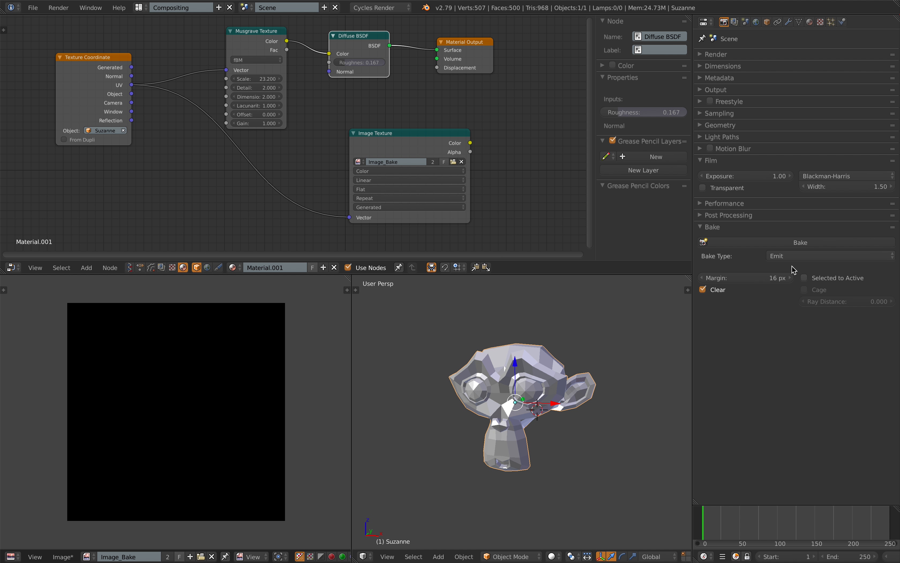
pyautogui.click(802, 246)
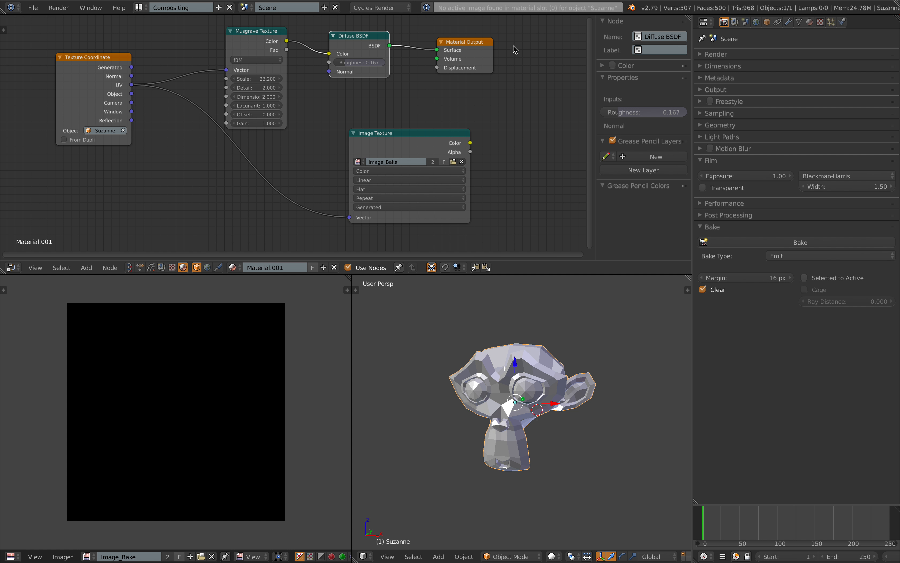
# Show the monkey's material settings, spread out the Diffuse BSDF, Material Output and Image Texture nodes, and open the image's source options
pyautogui.click(810, 22)
pyautogui.moveTo(473, 45); pyautogui.dragTo(507, 48)
pyautogui.moveTo(449, 133); pyautogui.dragTo(434, 127)
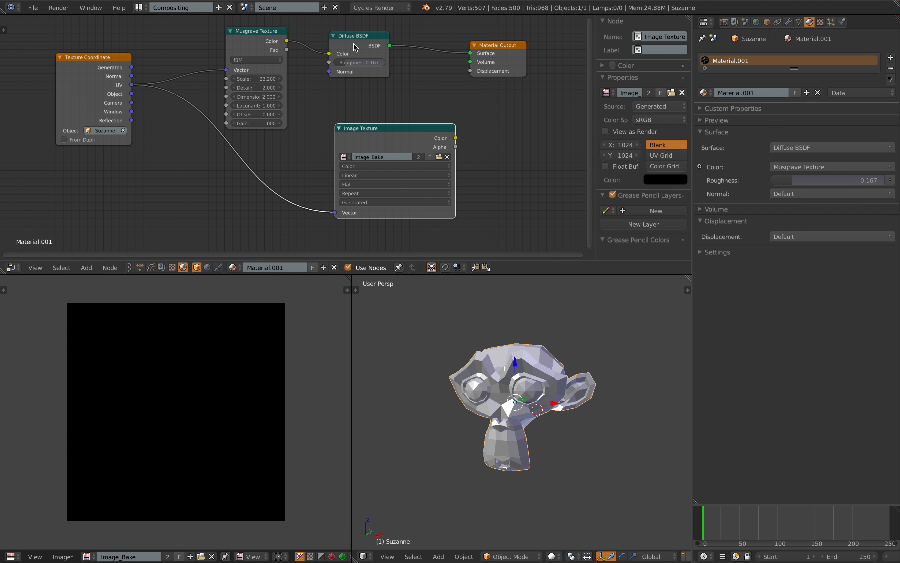
pyautogui.moveTo(354, 47); pyautogui.dragTo(387, 54)
pyautogui.moveTo(391, 140); pyautogui.dragTo(355, 151)
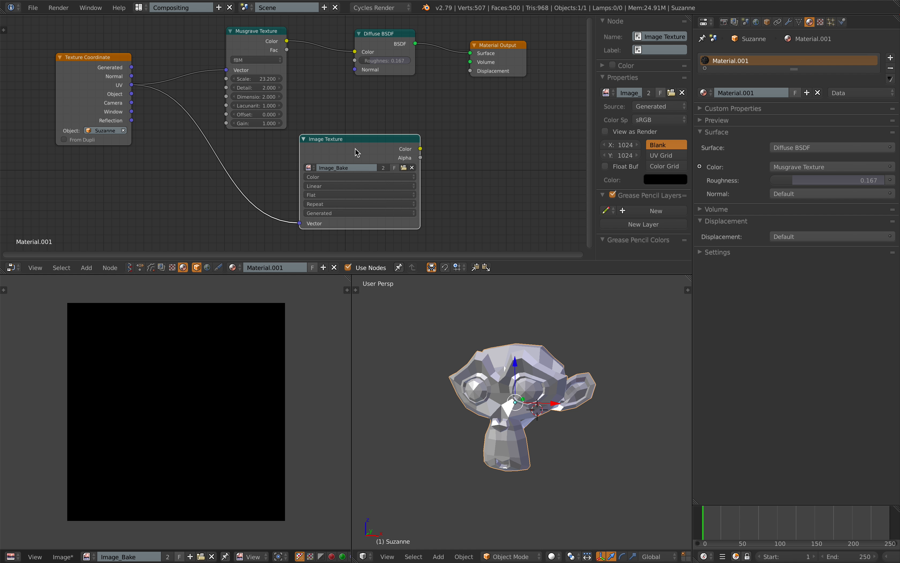
pyautogui.moveTo(371, 44); pyautogui.dragTo(412, 44)
pyautogui.moveTo(495, 56); pyautogui.dragTo(518, 55)
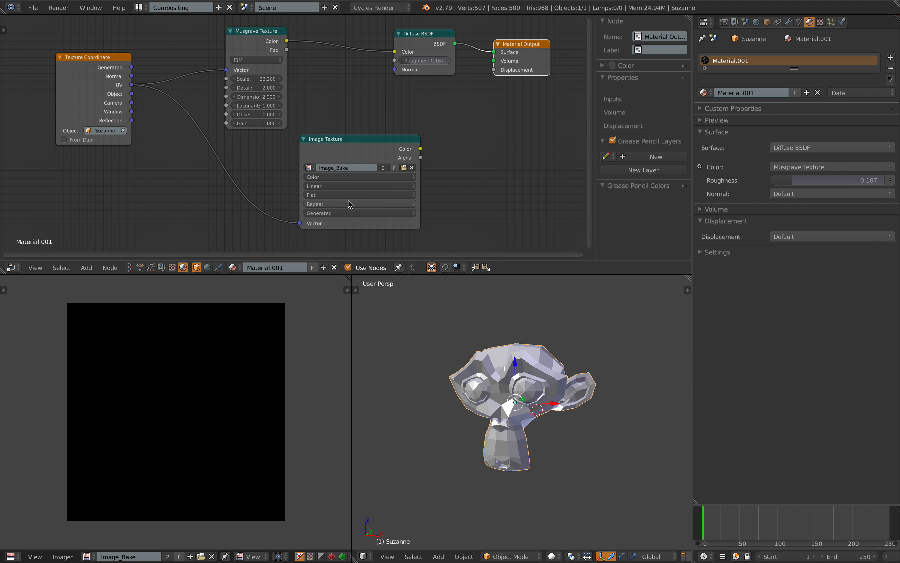
pyautogui.click(382, 213)
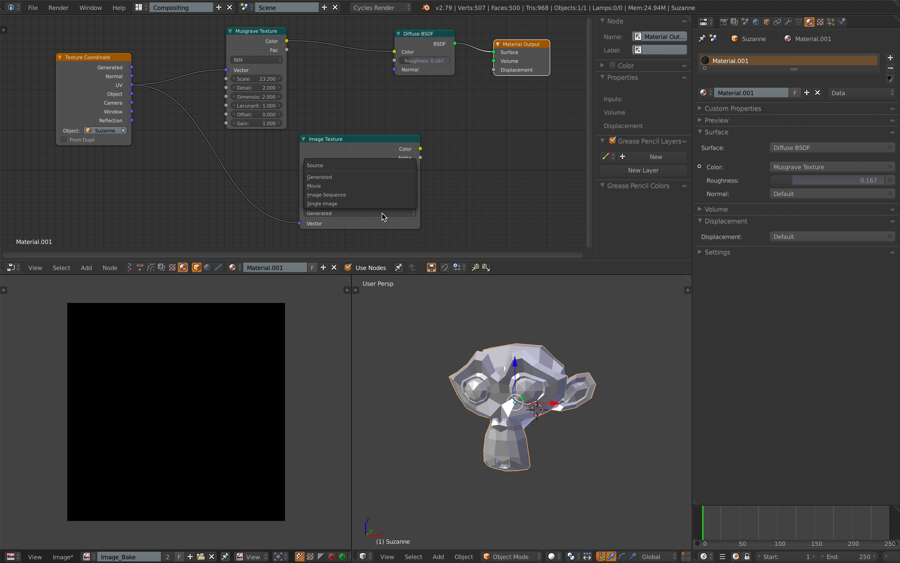
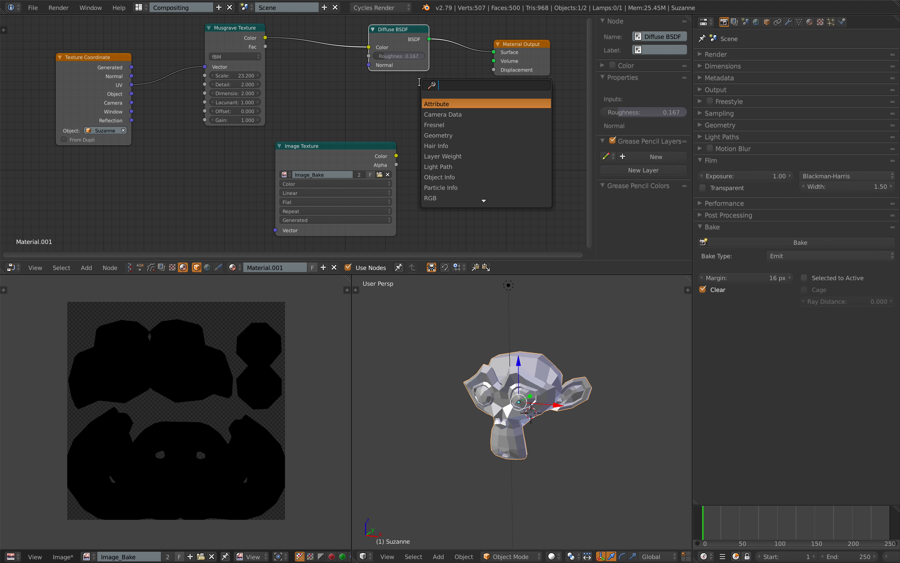
# Add an Emission node and connect it between the Musgrave Texture color and the Material Output surface
pyautogui.press('Return')
pyautogui.click(422, 85)
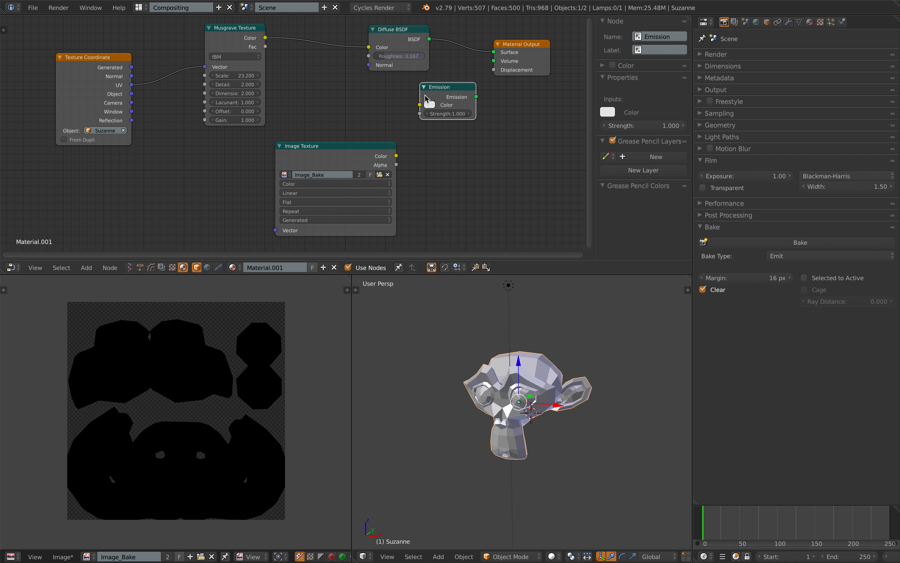
pyautogui.moveTo(268, 38); pyautogui.dragTo(493, 52)
pyautogui.moveTo(518, 335); pyautogui.dragTo(533, 368, button='middle')
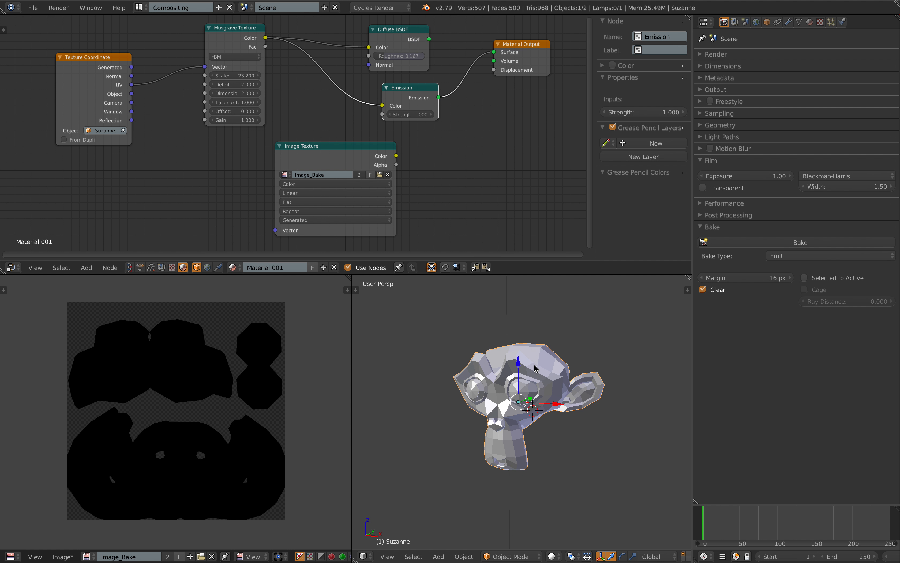
# Bake the Emit pass into Image_Bake and save the scene over the existing file
pyautogui.click(814, 242)
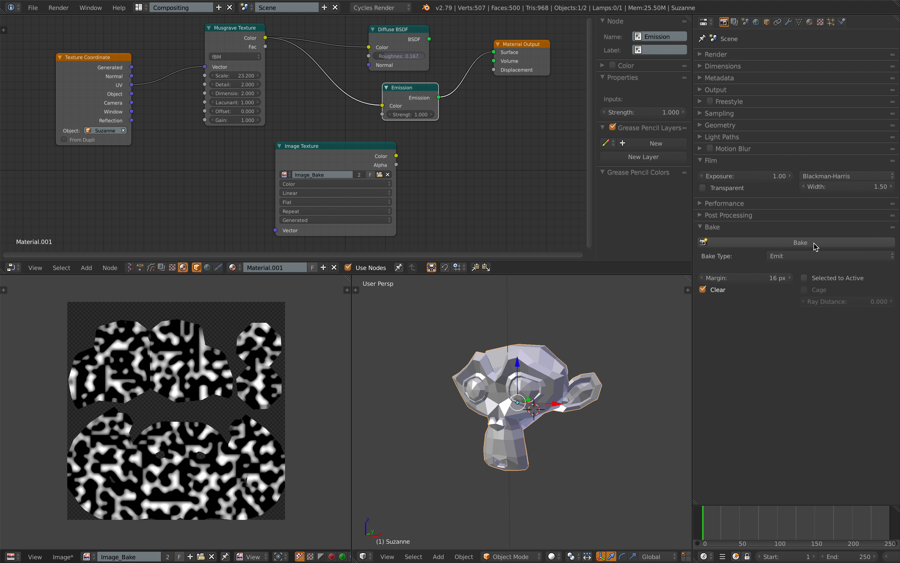
pyautogui.moveTo(550, 387); pyautogui.dragTo(510, 389, button='middle')
pyautogui.moveTo(330, 146); pyautogui.dragTo(326, 149)
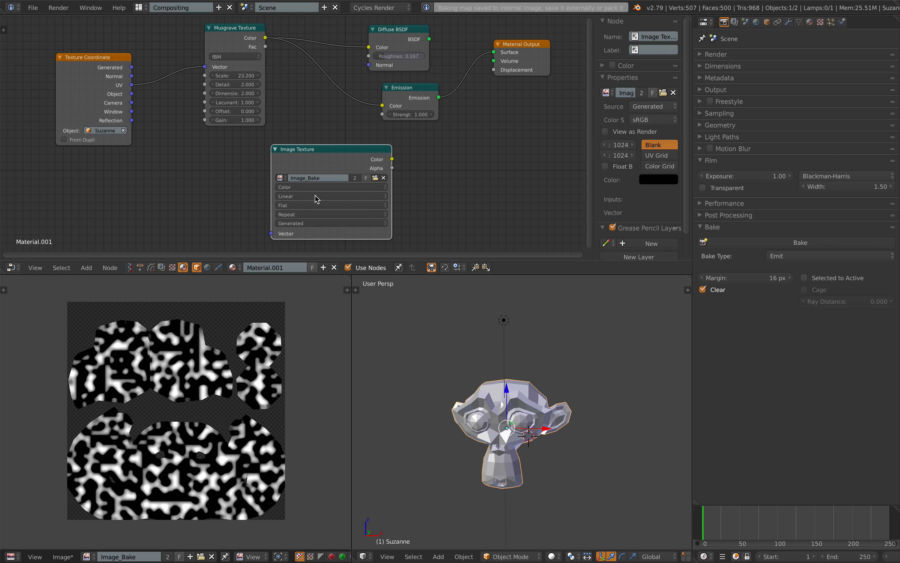
pyautogui.moveTo(445, 424)
pyautogui.mouseDown(button='middle')
pyautogui.moveTo(476, 420)
pyautogui.moveTo(459, 412)
pyautogui.mouseUp(button='middle')
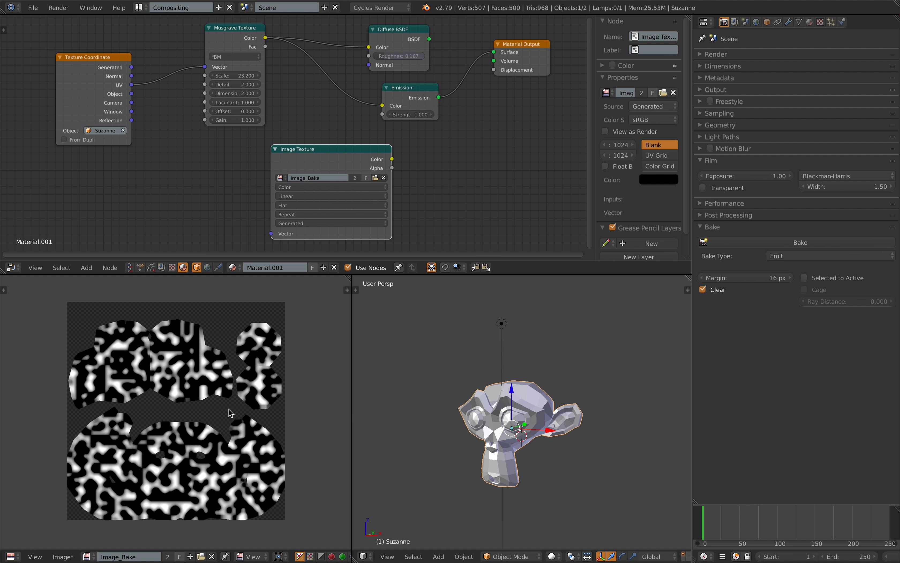
pyautogui.moveTo(227, 410); pyautogui.dragTo(234, 408, button='middle')
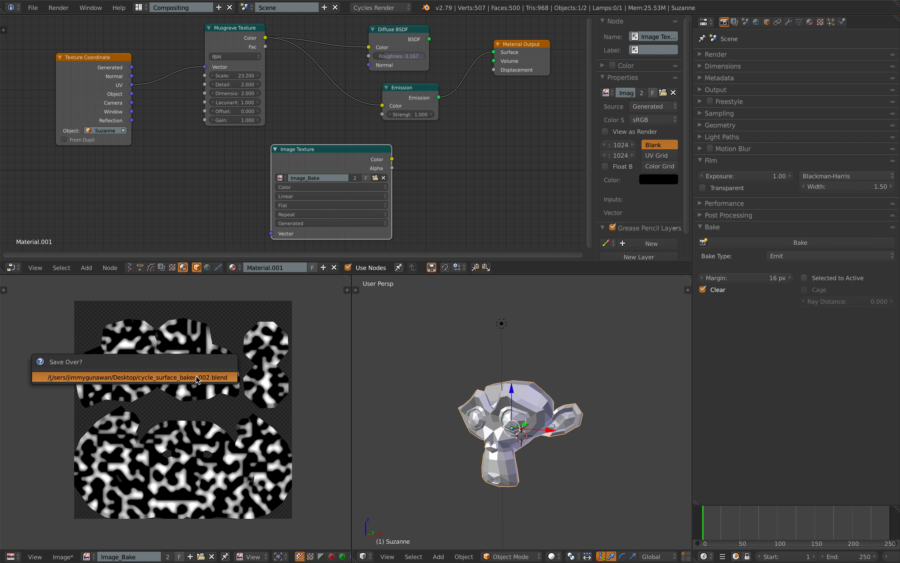
pyautogui.moveTo(183, 195); pyautogui.dragTo(201, 198, button='middle')
pyautogui.moveTo(425, 420); pyautogui.dragTo(420, 422, button='middle')
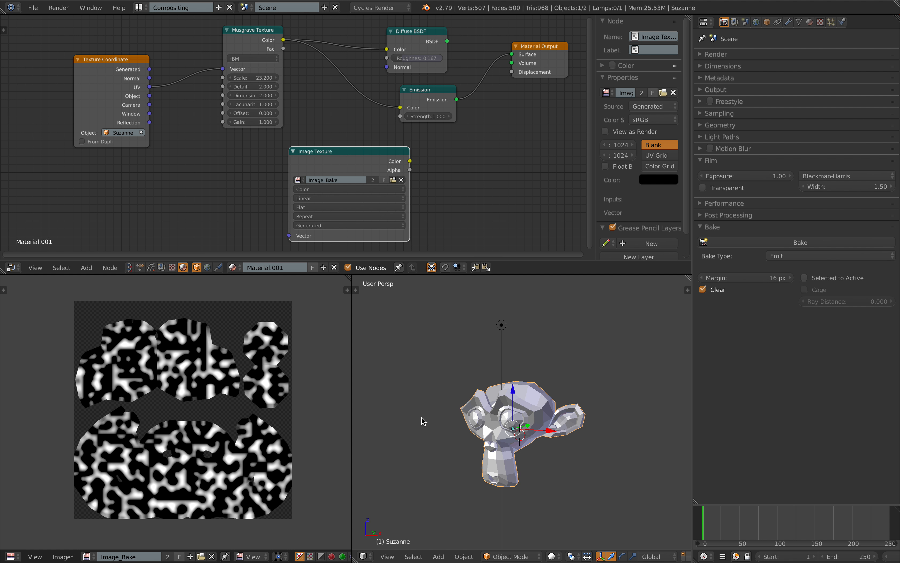
# Try a different viewport shading mode on the monkey, and switch the viewport to Rendered shading
pyautogui.click(552, 556)
pyautogui.click(569, 509)
pyautogui.click(552, 556)
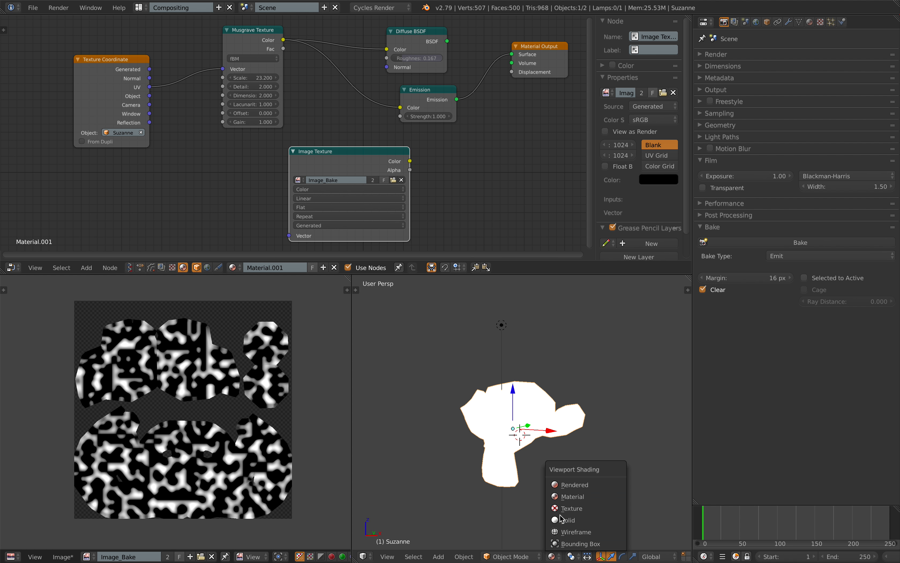
pyautogui.click(569, 485)
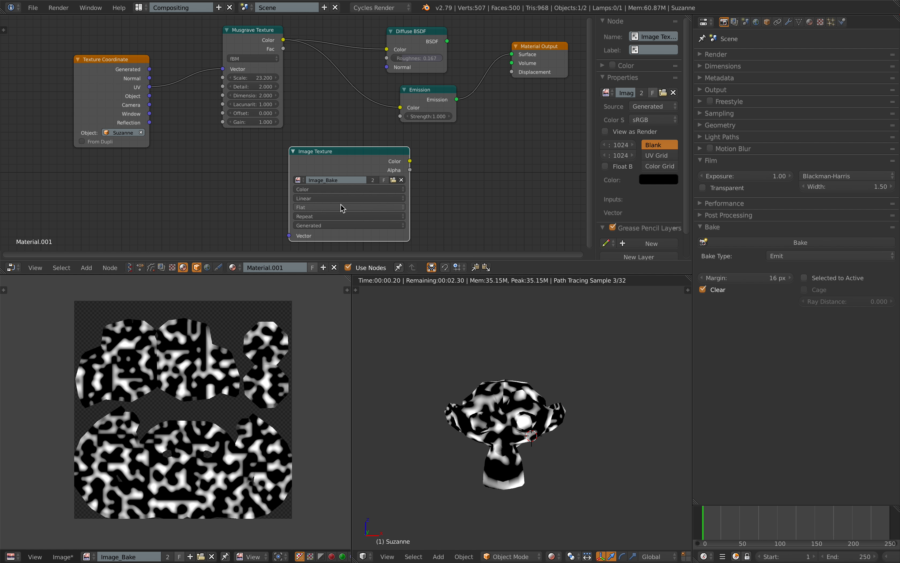
# Raise the Musgrave Texture's Scale to 54.900 while checking the finer pattern on the rendered monkey
pyautogui.moveTo(257, 77); pyautogui.dragTo(292, 78)
pyautogui.scroll(1, 532, 326)
pyautogui.moveTo(535, 331); pyautogui.dragTo(501, 355, button='middle')
pyautogui.moveTo(256, 82)
pyautogui.mouseDown()
pyautogui.moveTo(288, 80)
pyautogui.moveTo(256, 78)
pyautogui.mouseUp()
pyautogui.moveTo(502, 402); pyautogui.dragTo(563, 347, button='middle')
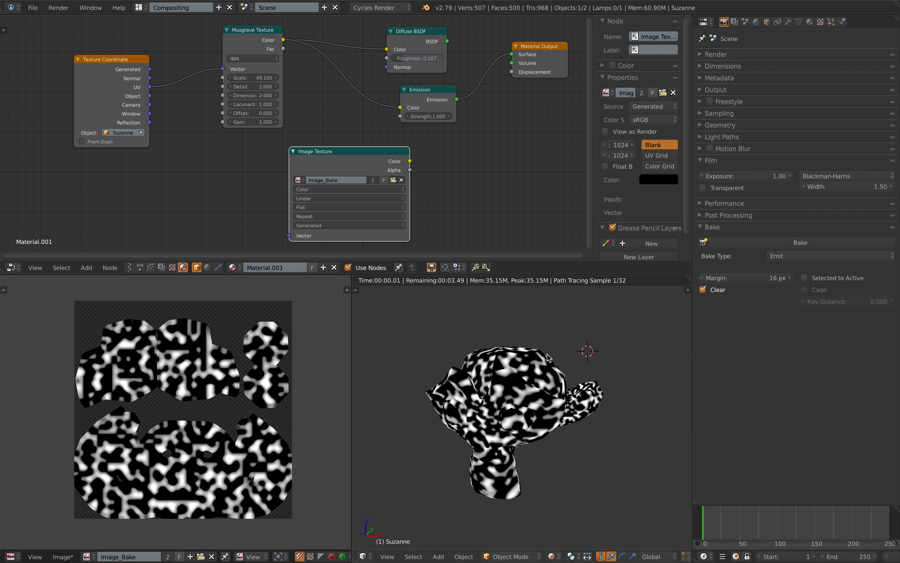
pyautogui.moveTo(253, 78); pyautogui.dragTo(275, 78)
pyautogui.moveTo(534, 390); pyautogui.dragTo(517, 393, button='middle')
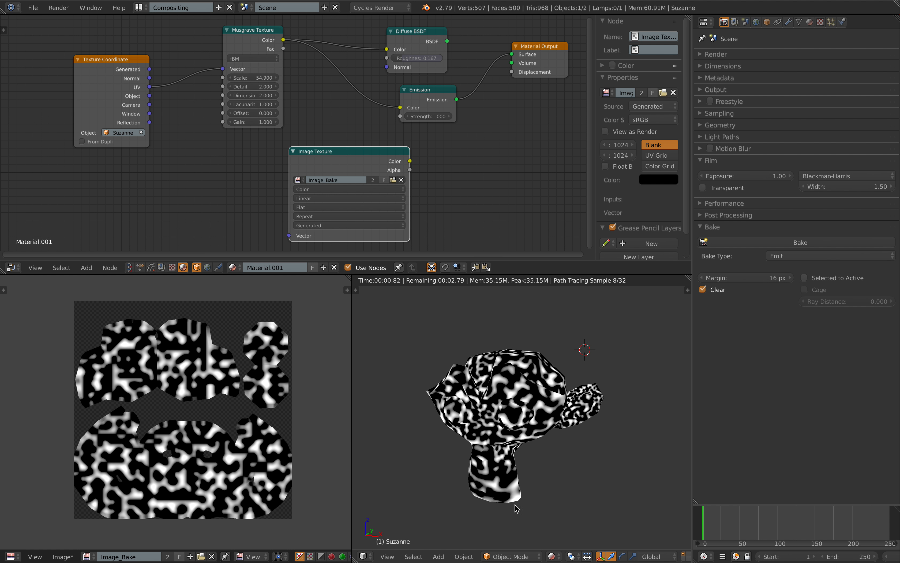
# Return the viewport to Solid shading, rebake the Emit pass and inspect the Image_Bake texture
pyautogui.click(531, 556)
pyautogui.click(552, 556)
pyautogui.click(565, 521)
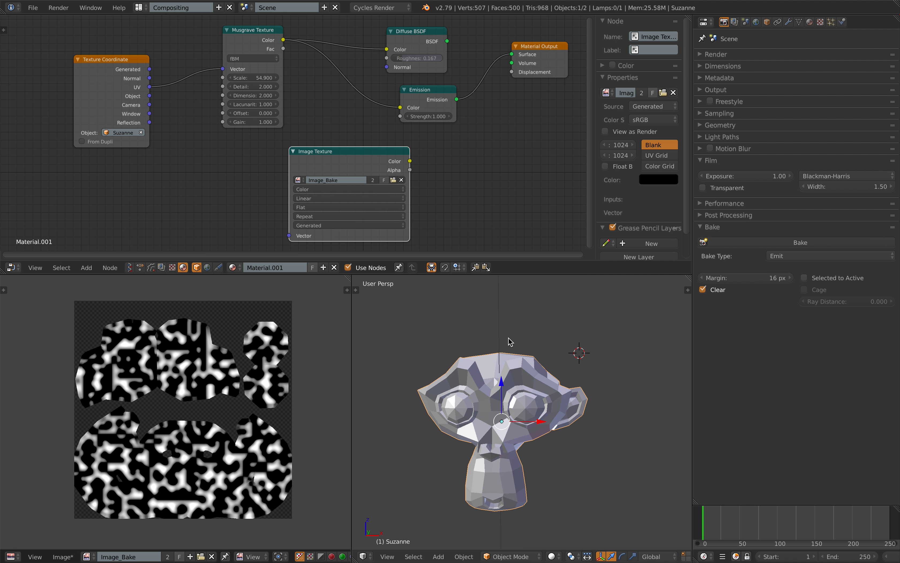
pyautogui.click(742, 242)
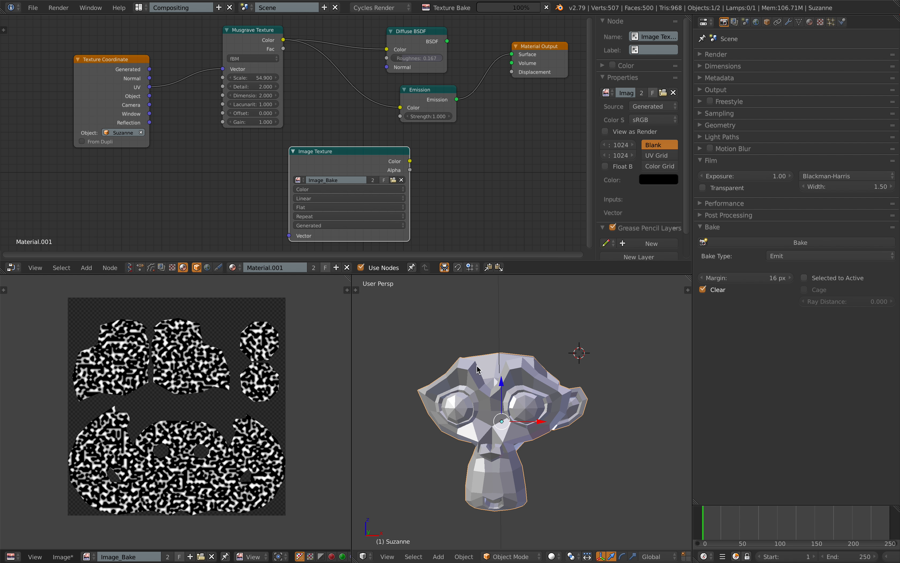
pyautogui.scroll(3, 194, 397)
pyautogui.moveTo(189, 404); pyautogui.dragTo(198, 368, button='middle')
pyautogui.scroll(-3, 193, 393)
# Select the point lamp above the monkey and set its emission color to red
pyautogui.moveTo(445, 365)
pyautogui.mouseDown(button='middle')
pyautogui.moveTo(439, 372)
pyautogui.moveTo(463, 364)
pyautogui.mouseUp(button='middle')
pyautogui.scroll(-3, 452, 371)
pyautogui.click(508, 330)
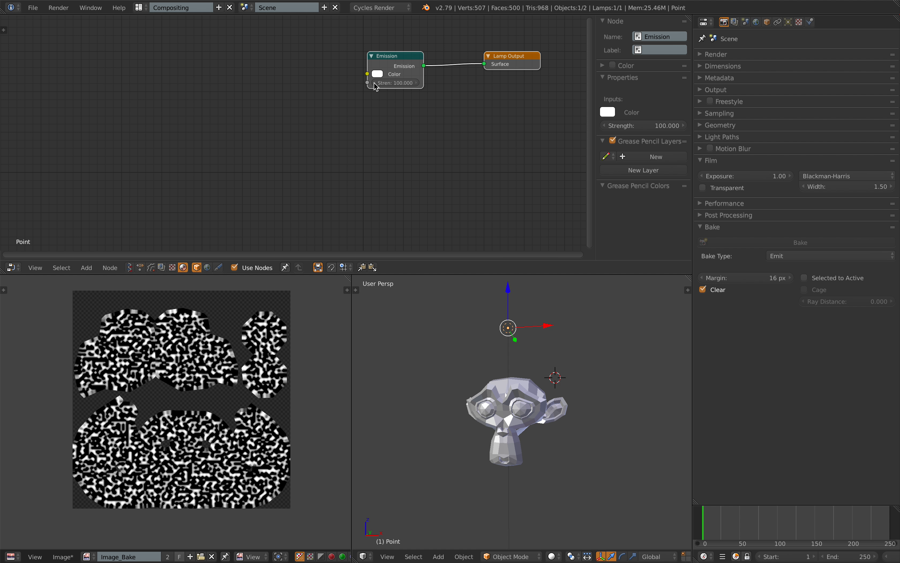
pyautogui.click(394, 75)
pyautogui.moveTo(405, 111); pyautogui.dragTo(406, 147)
# Move the red lamp to one side of the monkey's head and place a duplicate on the opposite side
pyautogui.moveTo(541, 412); pyautogui.dragTo(578, 414, button='middle')
pyautogui.press('g')
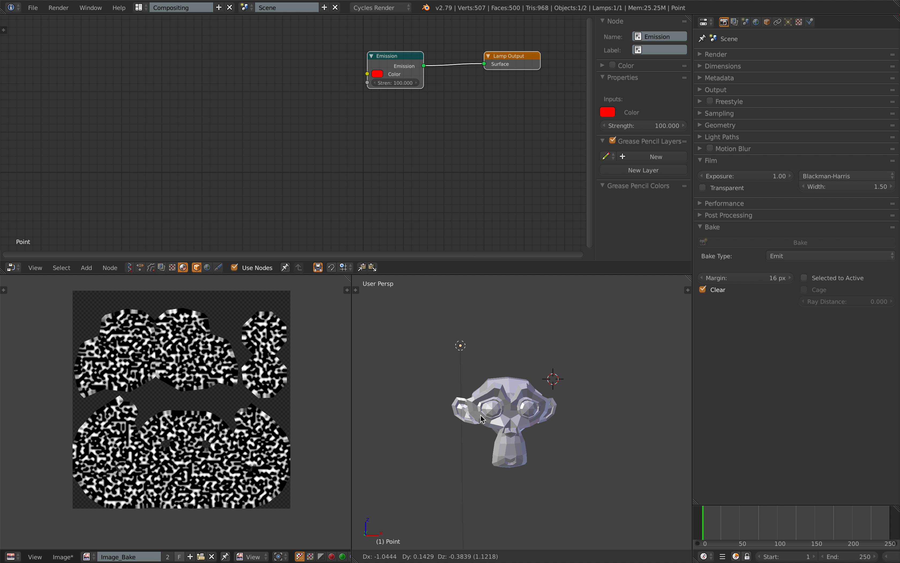
pyautogui.click(524, 442)
pyautogui.hotkey('shift', 'd')
pyautogui.click(670, 513)
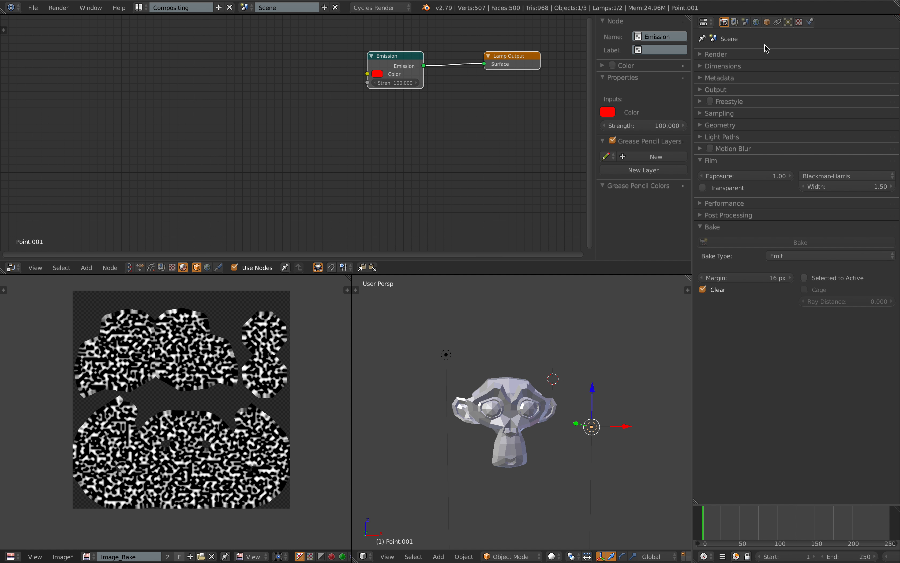
# Set the duplicated lamp's color to yellow in its lamp settings and compare both lamps
pyautogui.click(788, 22)
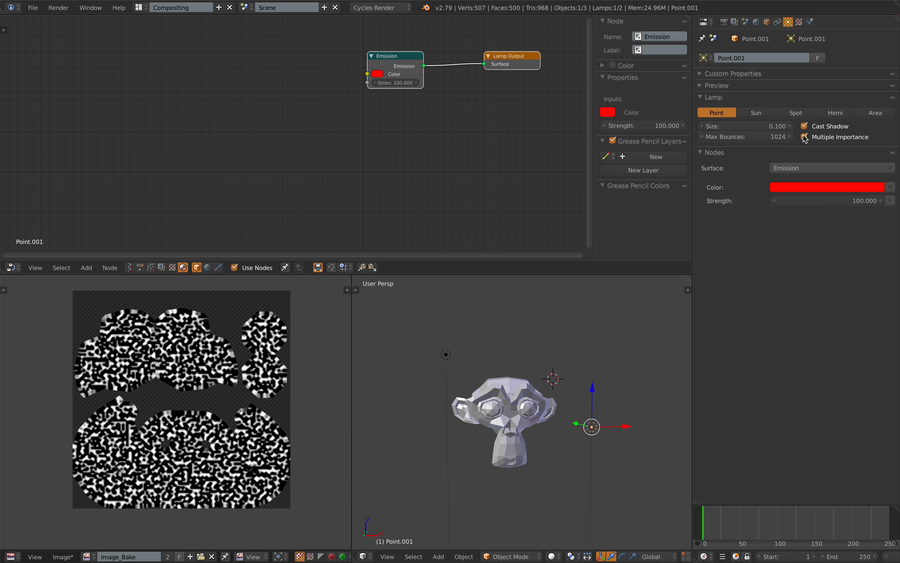
pyautogui.click(820, 185)
pyautogui.moveTo(829, 79); pyautogui.dragTo(797, 90)
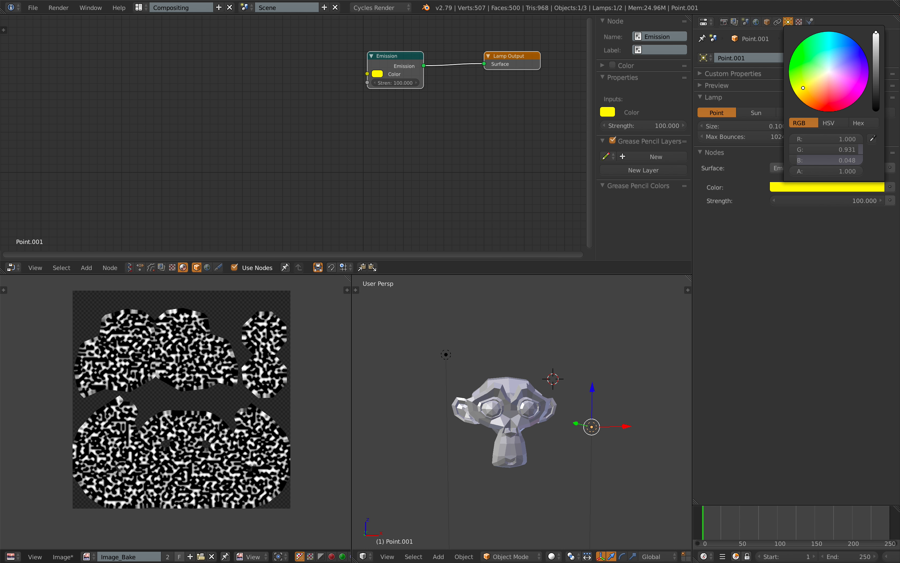
pyautogui.rightClick(447, 355)
pyautogui.rightClick(592, 427)
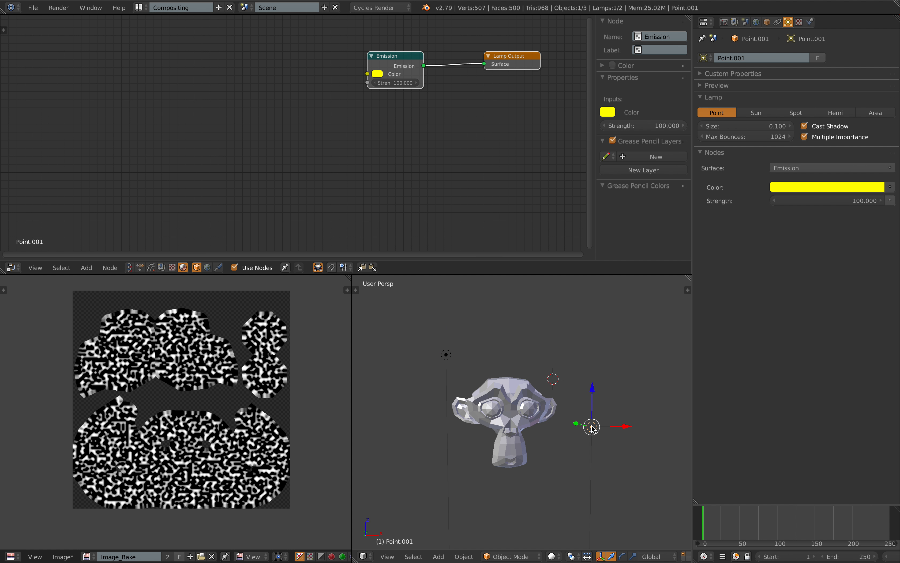
# Save the two-lamp scene over the existing file
pyautogui.moveTo(589, 430); pyautogui.dragTo(558, 443, button='middle')
pyautogui.hotkey('ctrl', 's')
pyautogui.click(580, 436)
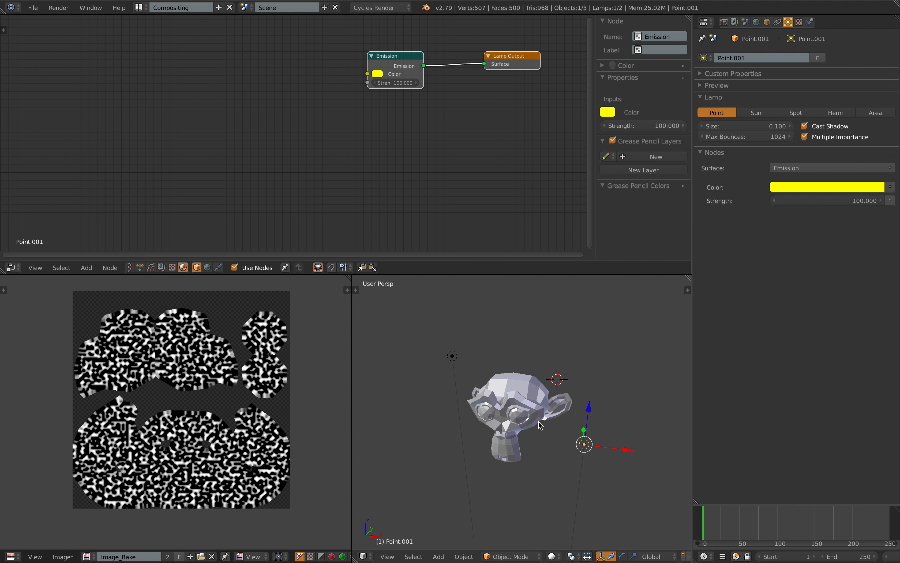
# Reconnect the monkey's Diffuse BSDF to the Material Output surface, tuck the Emission node beneath it and set Roughness to 0.229
pyautogui.rightClick(540, 390)
pyautogui.moveTo(530, 400); pyautogui.dragTo(524, 396, button='middle')
pyautogui.moveTo(448, 42); pyautogui.dragTo(512, 55)
pyautogui.moveTo(428, 102); pyautogui.dragTo(416, 100)
pyautogui.moveTo(416, 59); pyautogui.dragTo(419, 58)
pyautogui.moveTo(487, 327); pyautogui.dragTo(493, 332, button='middle')
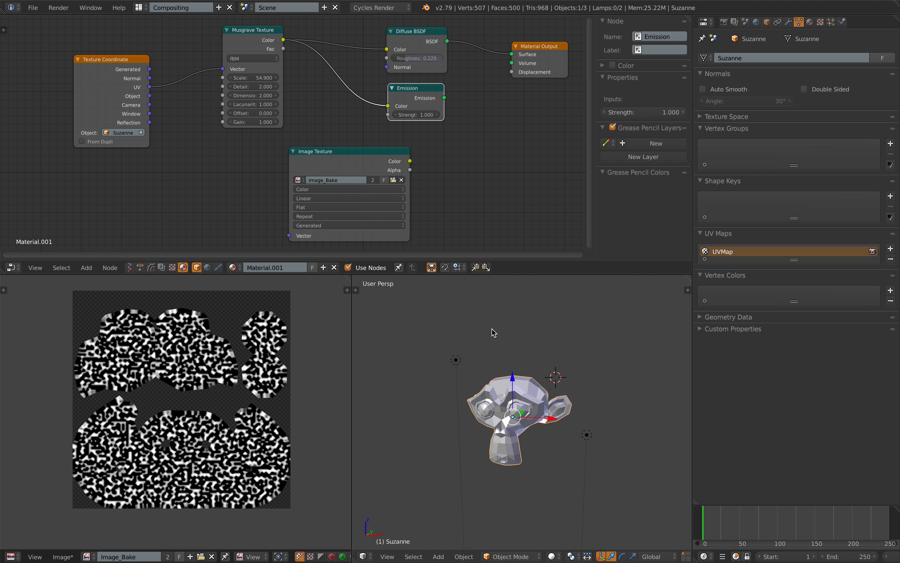
# Set the Bake Type to Combined in the render settings
pyautogui.click(725, 22)
pyautogui.moveTo(619, 422); pyautogui.dragTo(589, 408, button='middle')
pyautogui.click(791, 257)
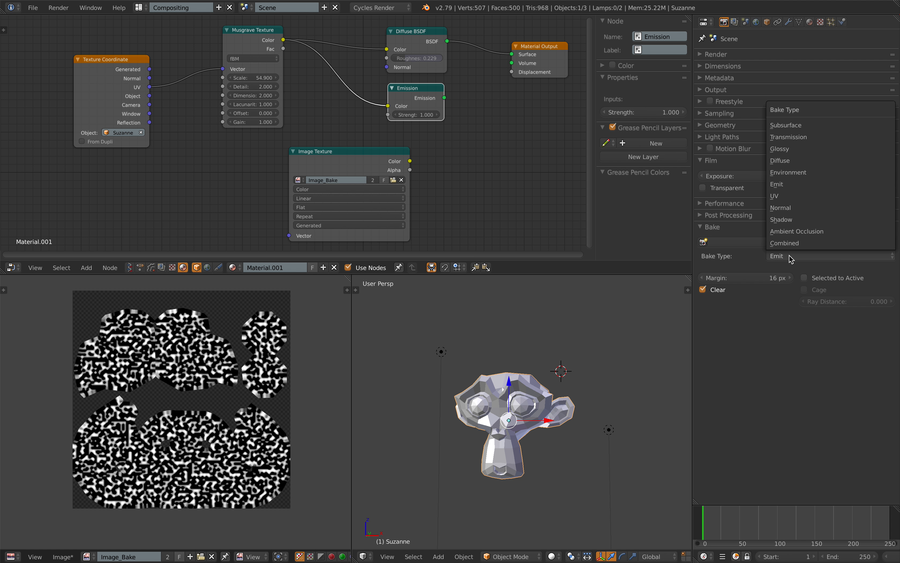
pyautogui.click(785, 243)
pyautogui.moveTo(618, 350); pyautogui.dragTo(627, 355, button='middle')
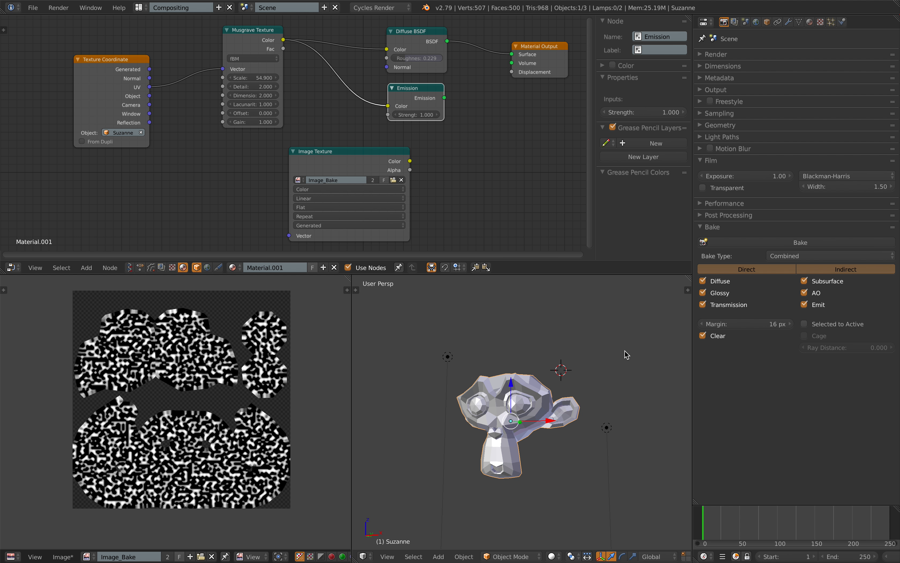
# Bake the Combined pass of the lit monkey into Image_Bake
pyautogui.click(753, 244)
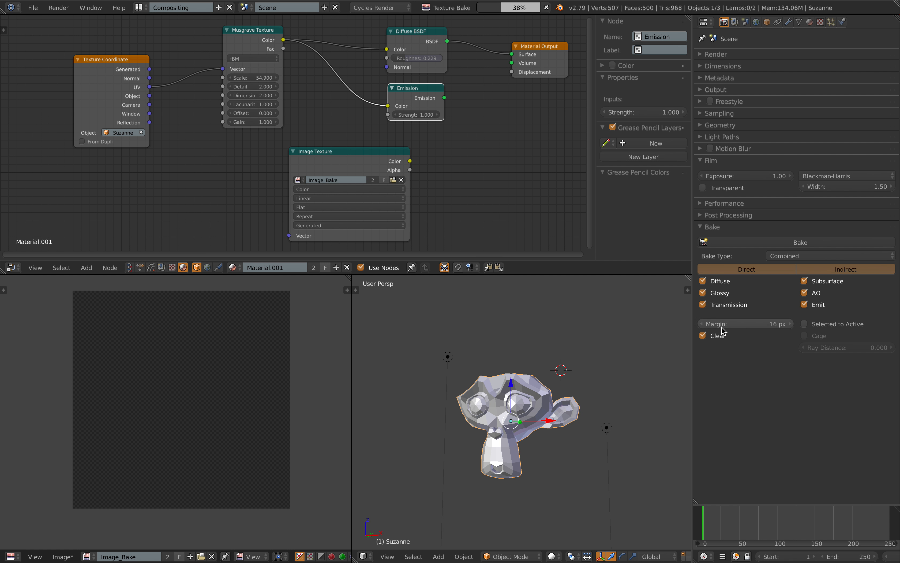
pyautogui.moveTo(556, 347); pyautogui.dragTo(547, 349, button='middle')
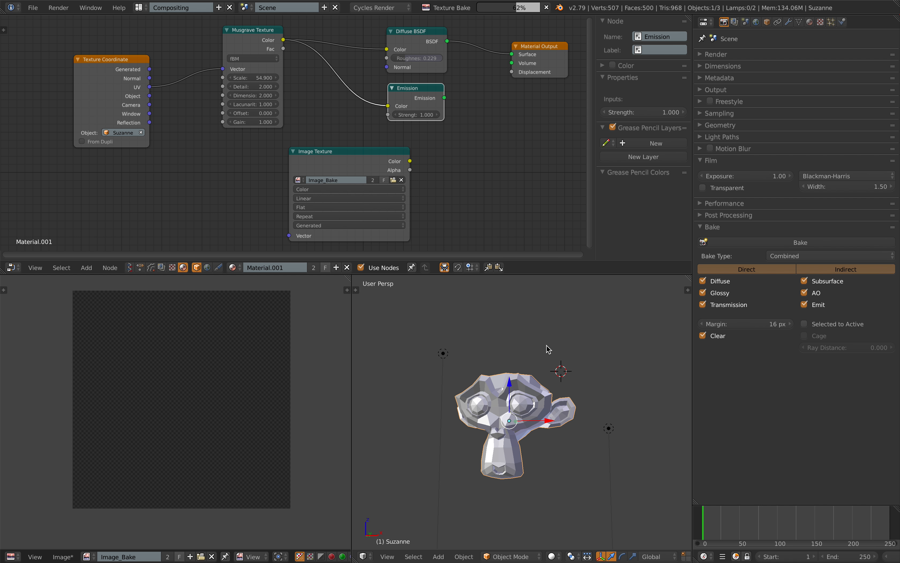
pyautogui.moveTo(460, 306); pyautogui.dragTo(577, 325, button='middle')
pyautogui.moveTo(538, 370); pyautogui.dragTo(514, 406, button='middle')
pyautogui.moveTo(214, 387); pyautogui.dragTo(209, 392, button='middle')
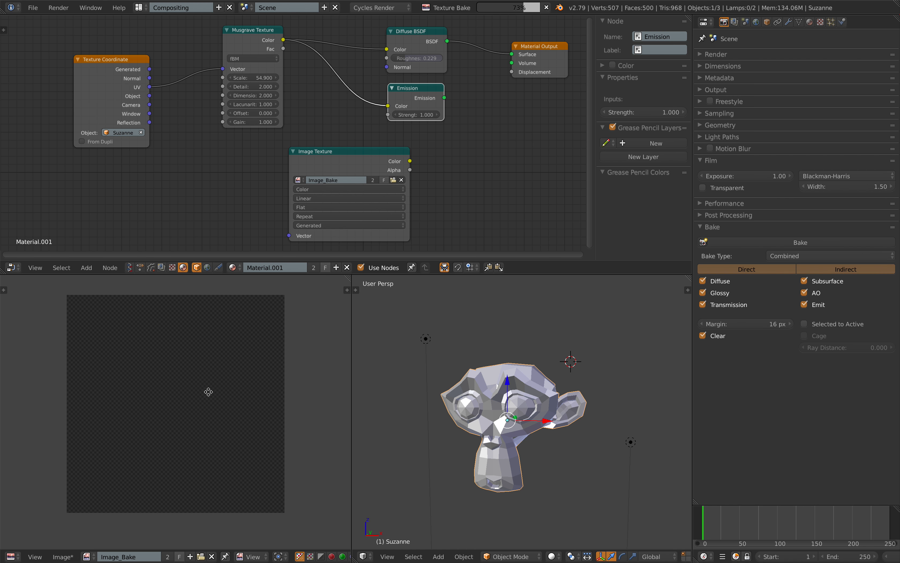
pyautogui.moveTo(452, 380)
pyautogui.mouseDown(button='middle')
pyautogui.moveTo(452, 371)
pyautogui.moveTo(465, 374)
pyautogui.mouseUp(button='middle')
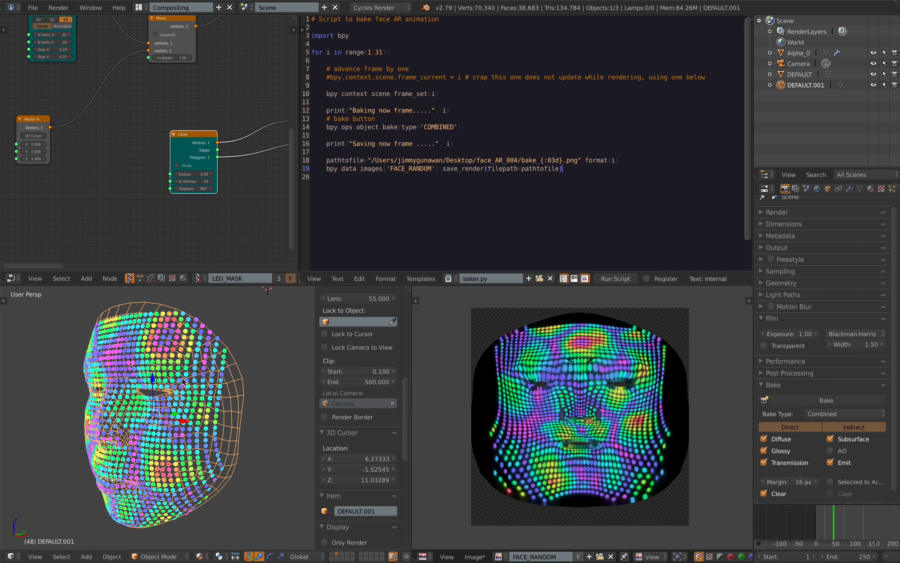
# Examine the face AR project's LED mask and its baker.py frame-baking script, then switch back to the monkey scene
pyautogui.moveTo(240, 380); pyautogui.dragTo(190, 350, button='middle')
pyautogui.scroll(-1, 191, 350)
pyautogui.hotkey('ctrl', 'Right')
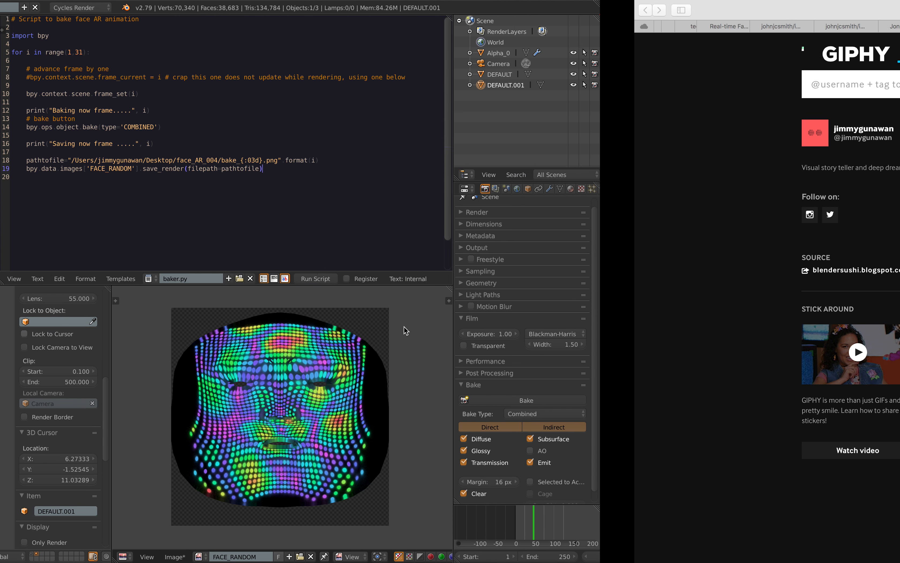
pyautogui.hotkey('ctrl', 'Left')
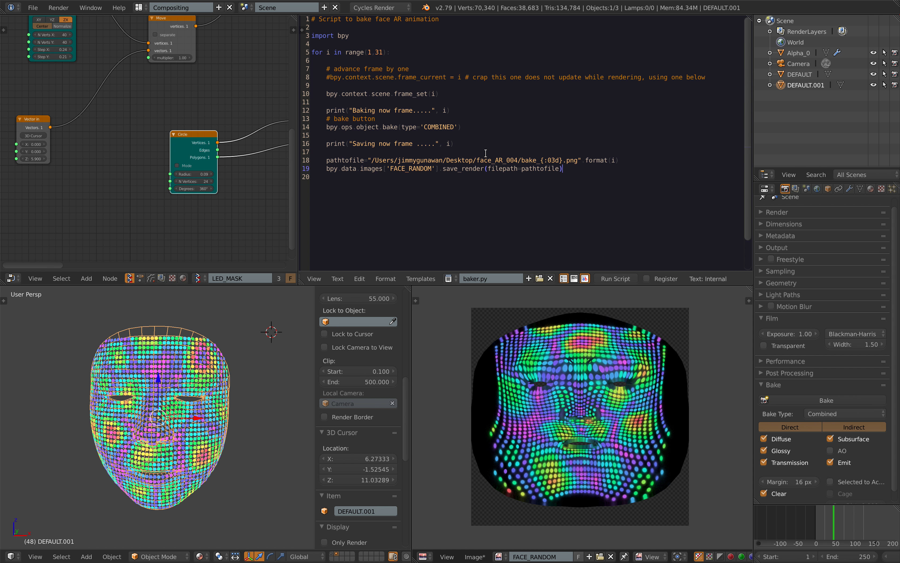
pyautogui.moveTo(577, 173); pyautogui.dragTo(352, 69)
pyautogui.click(385, 83)
pyautogui.moveTo(584, 174); pyautogui.dragTo(340, 45)
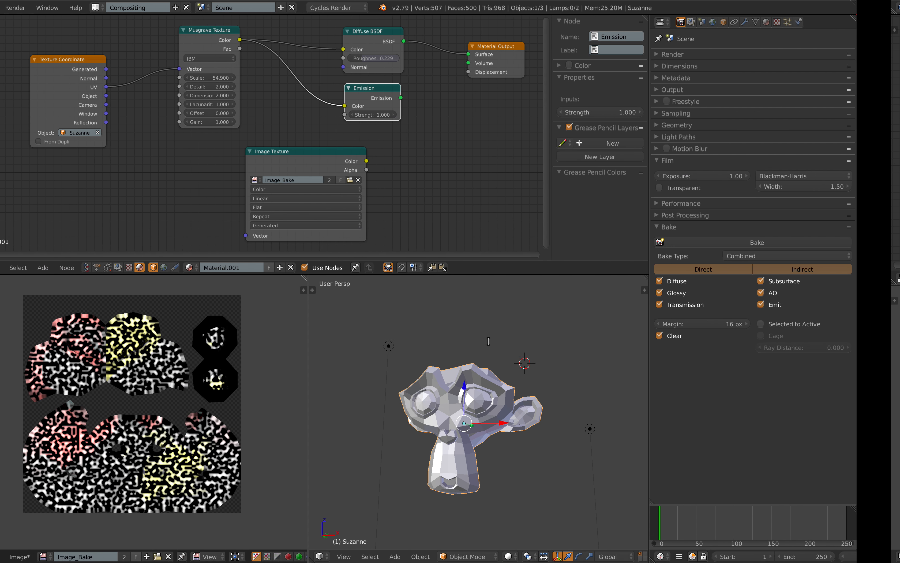
# Examine the Combined bake in Image_Bake and compare it with the monkey and its lamps in the viewport
pyautogui.scroll(3, 301, 412)
pyautogui.scroll(-2, 248, 427)
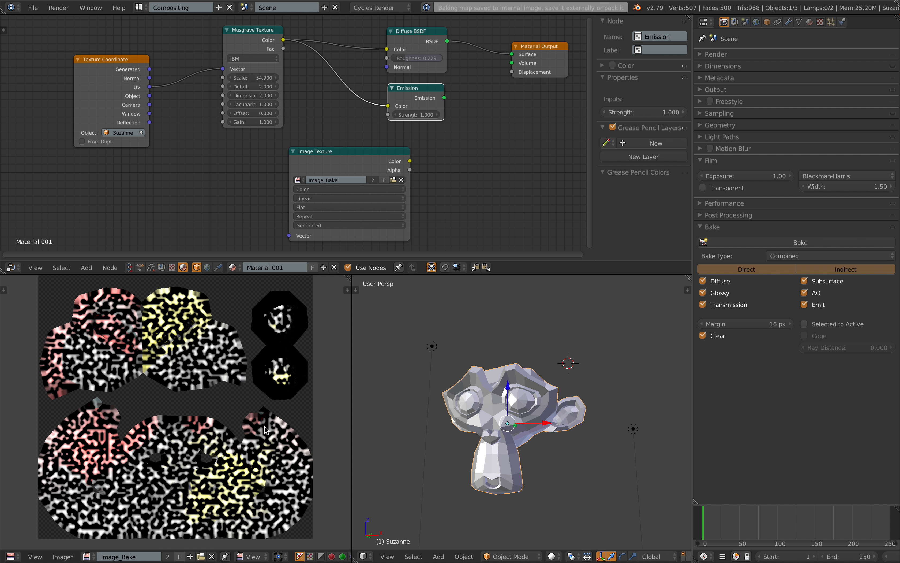
pyautogui.moveTo(226, 395); pyautogui.dragTo(234, 391, button='middle')
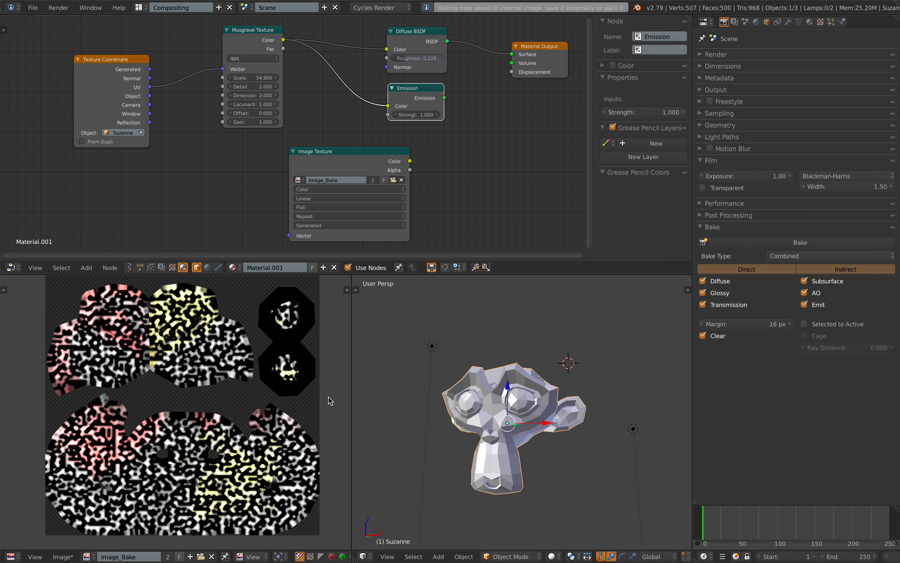
pyautogui.scroll(-2, 221, 405)
pyautogui.scroll(2, 221, 405)
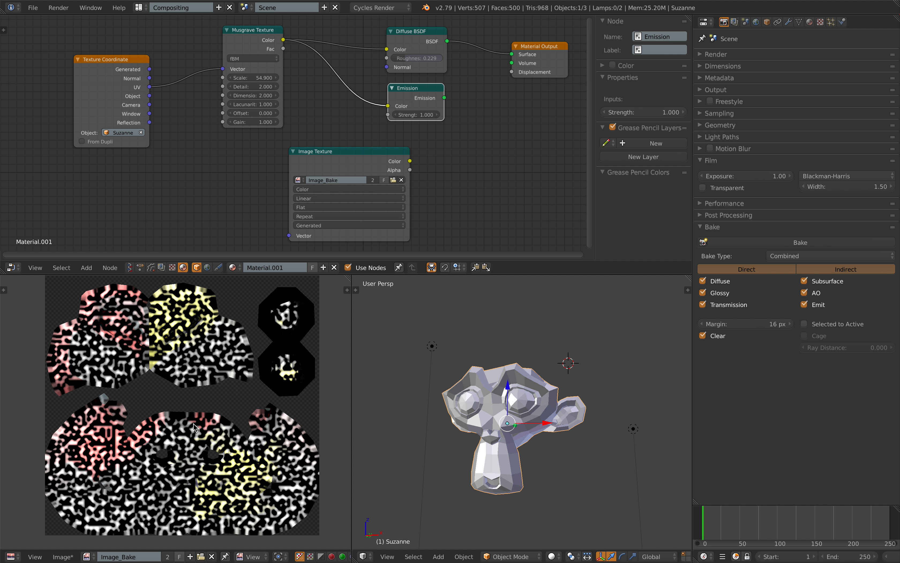
pyautogui.moveTo(536, 396); pyautogui.dragTo(426, 336, button='middle')
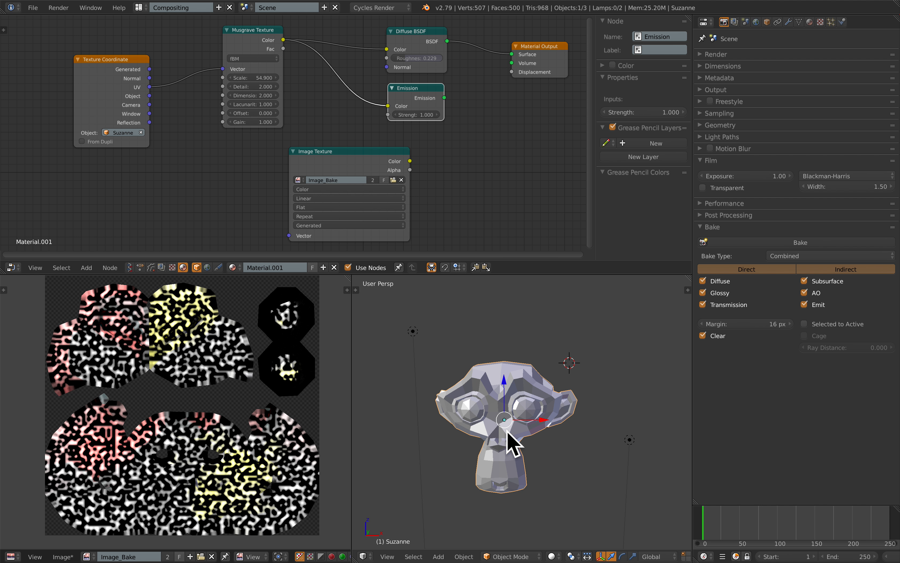
pyautogui.scroll(-1, 268, 363)
pyautogui.scroll(1, 268, 363)
pyautogui.scroll(-2, 506, 380)
# Connect the Emission node to the Material Output surface and set the Bake Type to Emit
pyautogui.moveTo(444, 98); pyautogui.dragTo(512, 54)
pyautogui.click(799, 256)
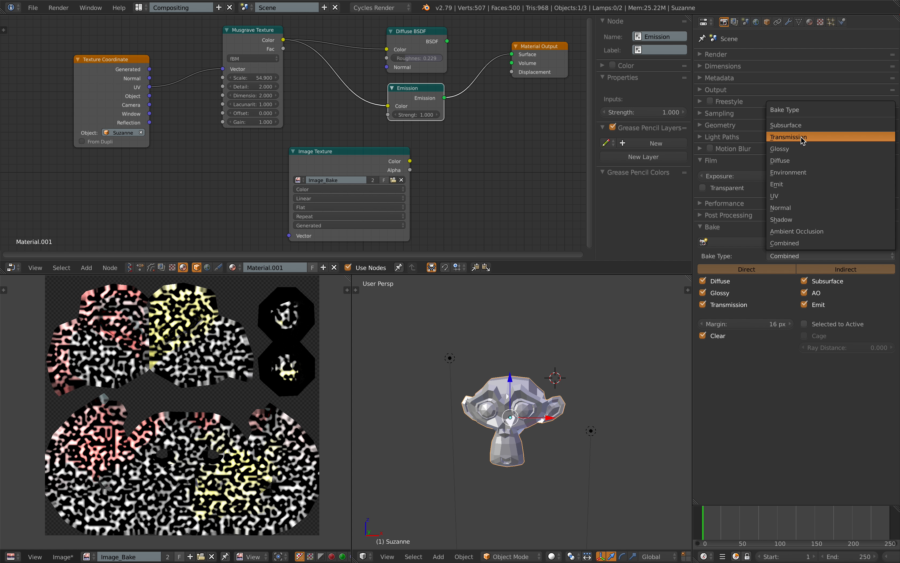
pyautogui.click(800, 184)
pyautogui.moveTo(439, 150); pyautogui.dragTo(443, 152, button='middle')
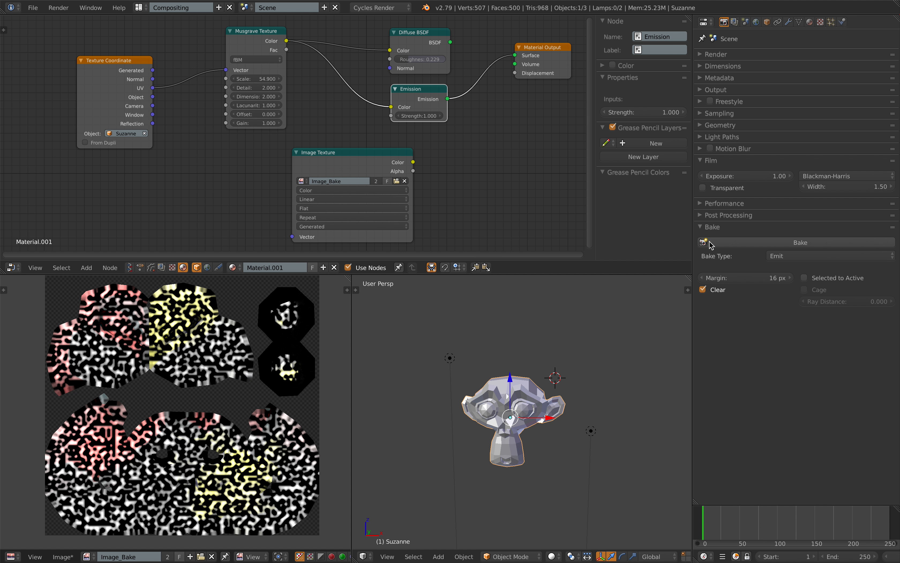
# Spread the material nodes apart to make room between the Musgrave Texture and the Emission node
pyautogui.moveTo(131, 113); pyautogui.dragTo(138, 112, button='middle')
pyautogui.moveTo(138, 61); pyautogui.dragTo(29, 76)
pyautogui.moveTo(267, 37); pyautogui.dragTo(175, 63)
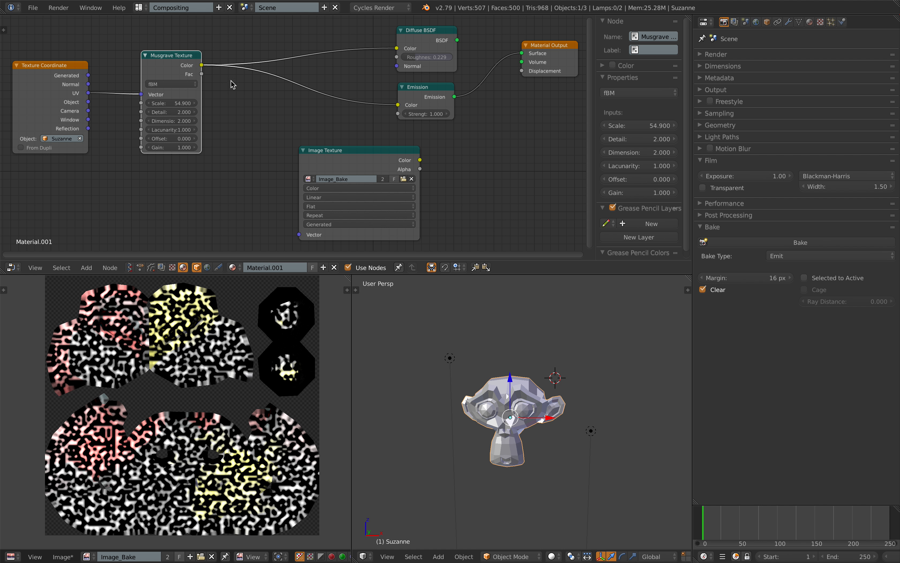
pyautogui.moveTo(380, 151); pyautogui.dragTo(415, 167)
pyautogui.moveTo(422, 95); pyautogui.dragTo(454, 121)
pyautogui.moveTo(236, 114); pyautogui.dragTo(237, 114, button='middle')
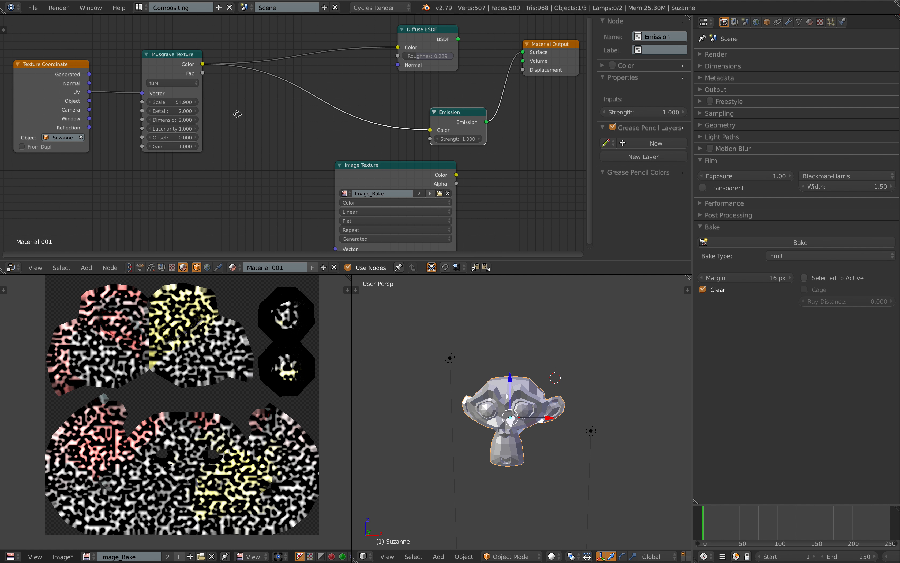
# Add a Gradient Texture node and place it just below and beside the Musgrave Texture node
pyautogui.hotkey('shift', 'a')
pyautogui.click(237, 114)
pyautogui.write('gra')
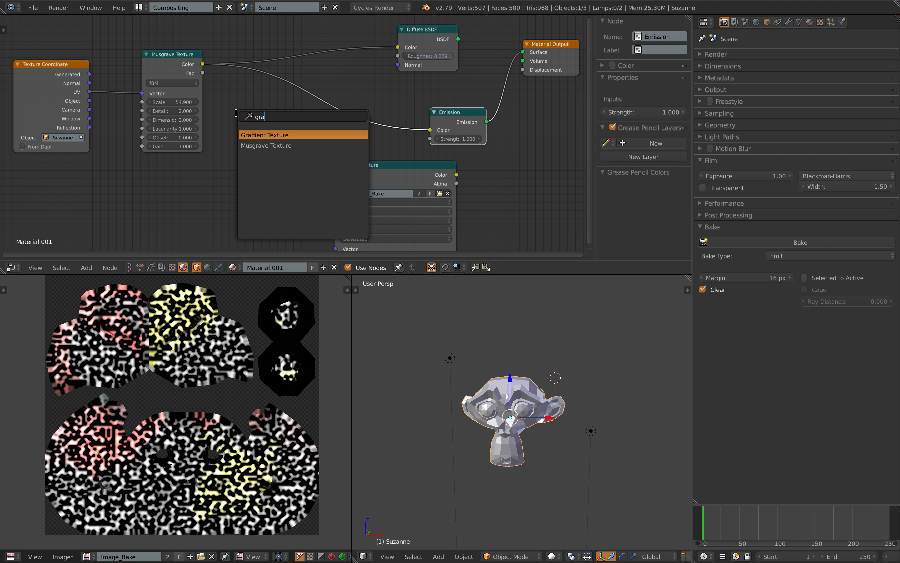
pyautogui.press('Return')
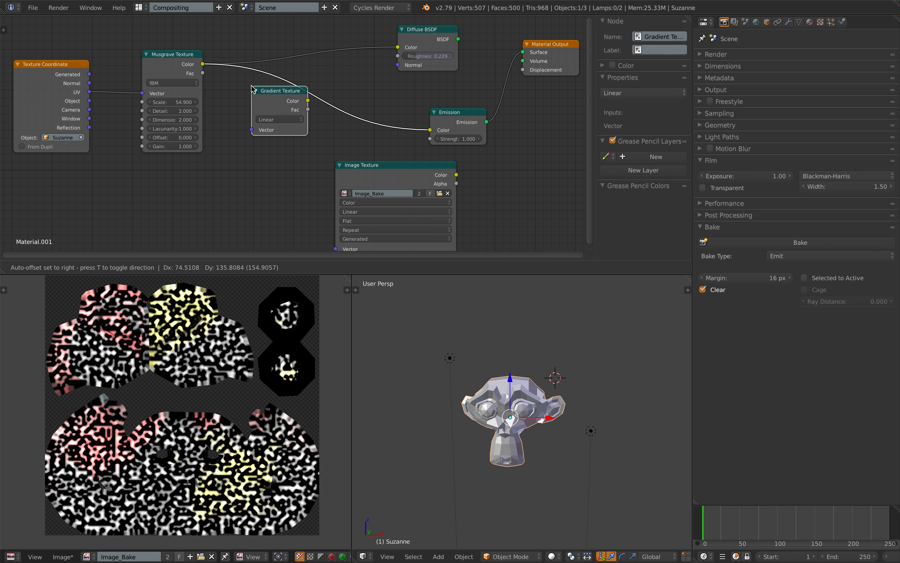
pyautogui.click(262, 133)
pyautogui.moveTo(261, 129); pyautogui.dragTo(238, 150)
# Insert a ColorRamp node between the Musgrave Texture and Emission colors, and delete the unused Gradient Texture node
pyautogui.hotkey('shift', 'a')
pyautogui.click(253, 128)
pyautogui.write('colo')
pyautogui.press('Return')
pyautogui.click(279, 91)
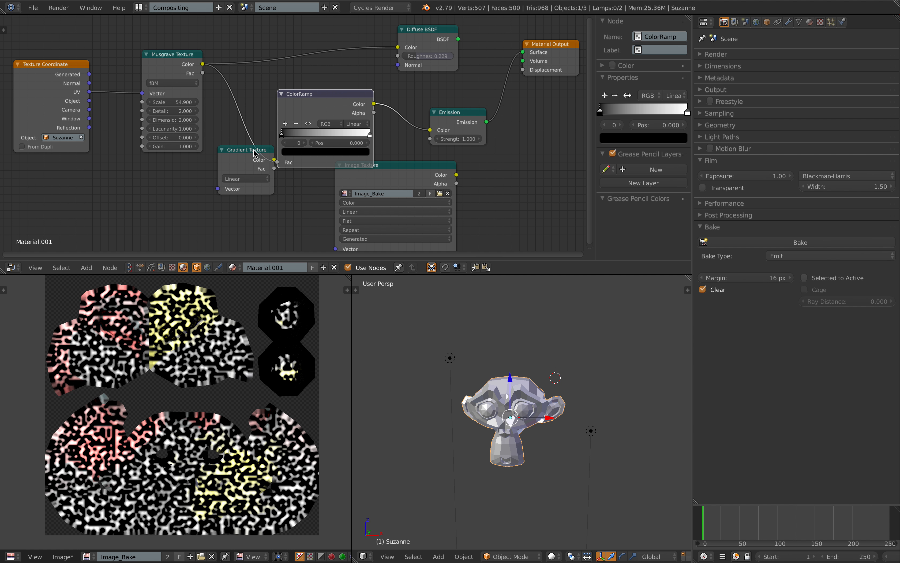
pyautogui.click(250, 153)
pyautogui.press('x')
pyautogui.moveTo(303, 104); pyautogui.dragTo(300, 89)
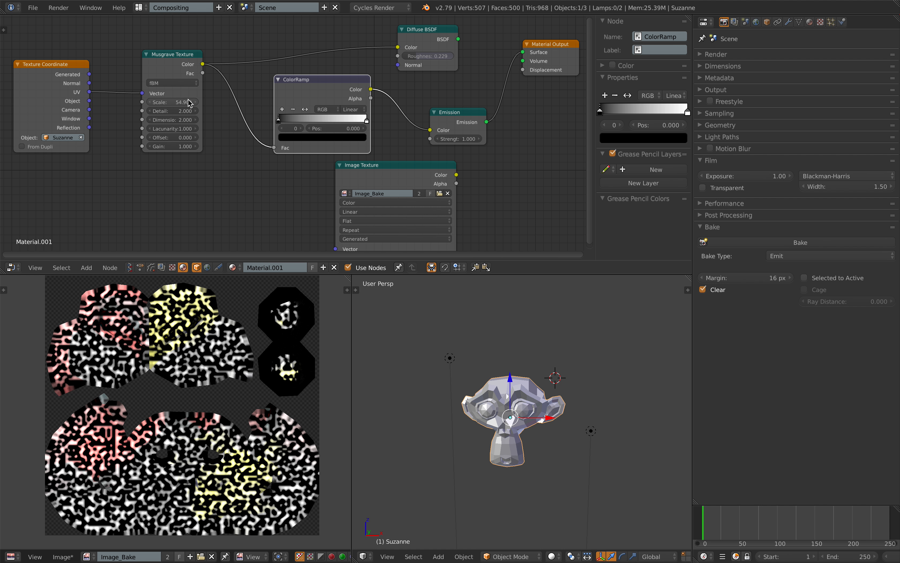
# Set the color of the ColorRamp's first stop, at position 0, to bright red
pyautogui.scroll(1, 329, 123)
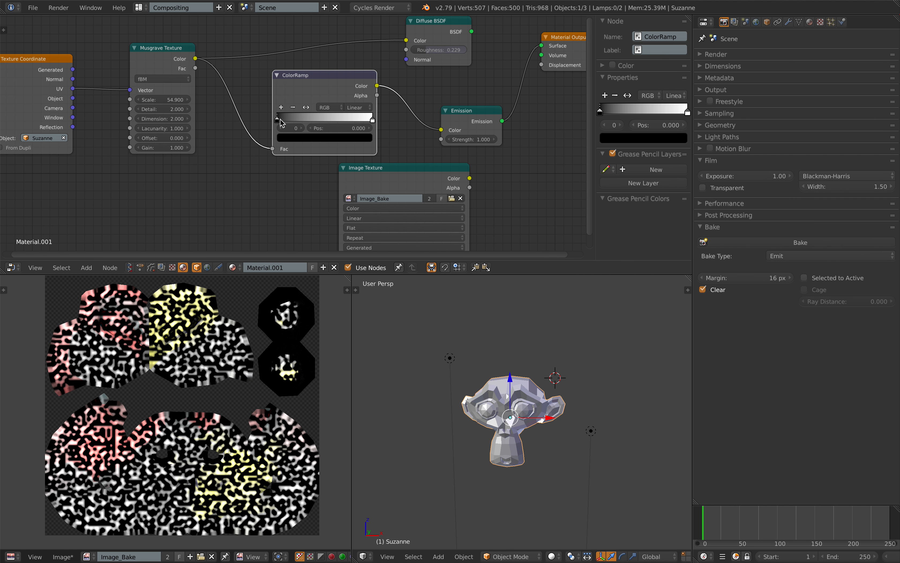
pyautogui.press('g')
pyautogui.click(287, 121)
pyautogui.click(311, 139)
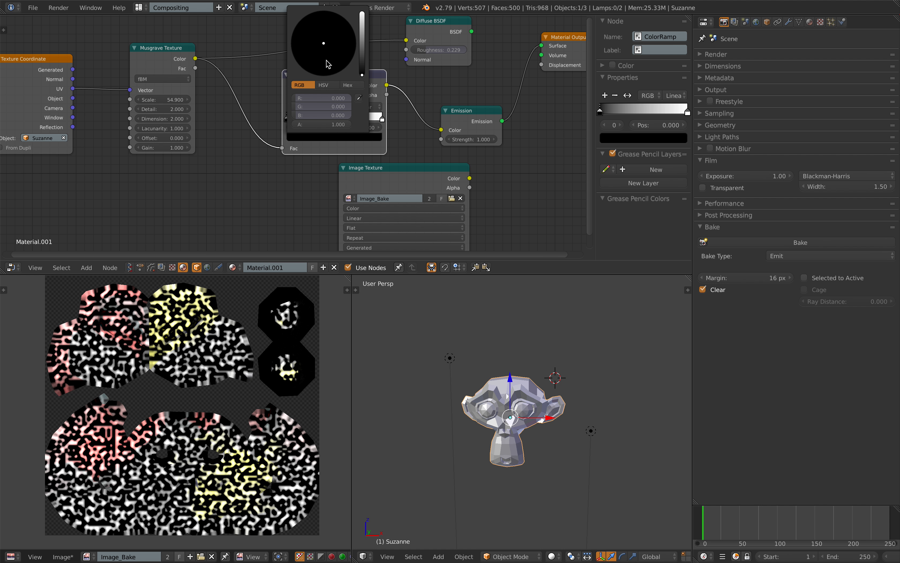
pyautogui.moveTo(362, 36); pyautogui.dragTo(361, 13)
pyautogui.click(320, 71)
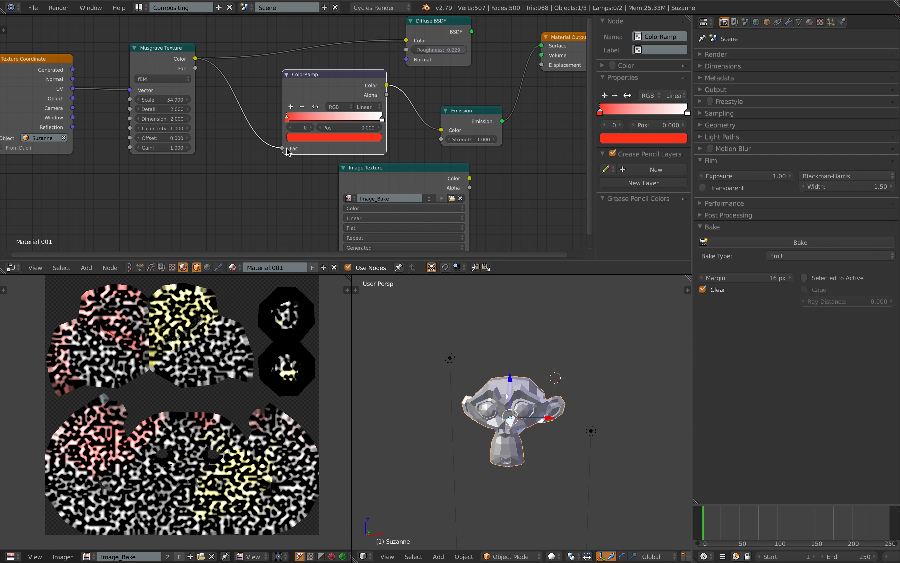
# Set the color of the ColorRamp's end stop to orange-yellow
pyautogui.click(383, 121)
pyautogui.click(366, 139)
pyautogui.click(339, 67)
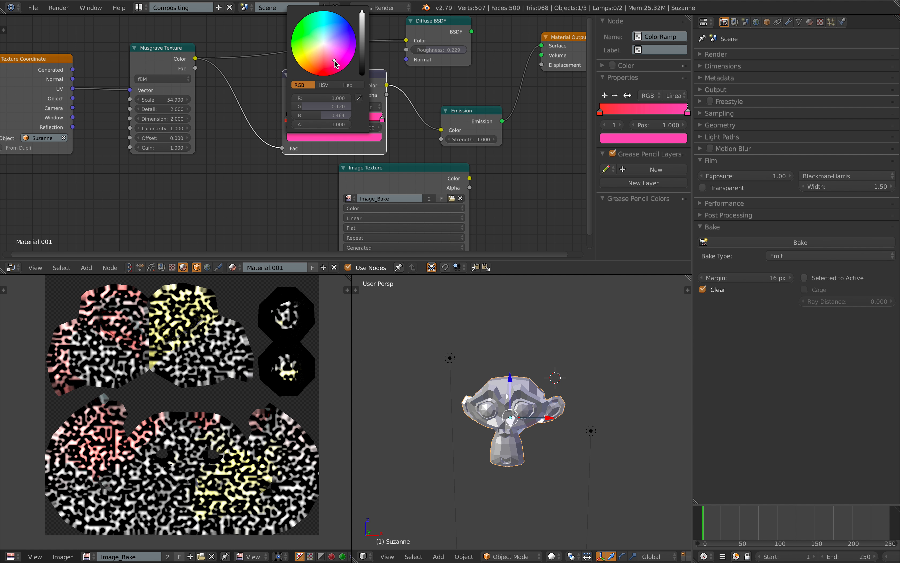
pyautogui.click(330, 138)
pyautogui.click(302, 63)
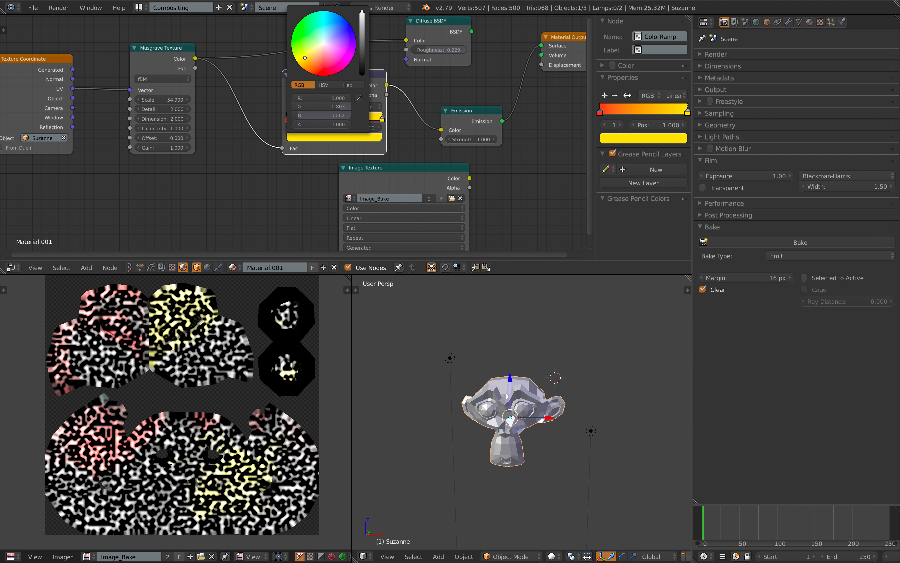
# Switch the ColorRamp to HSV mode with counter-clockwise interpolation and shift the node slightly toward the Emission node
pyautogui.click(368, 108)
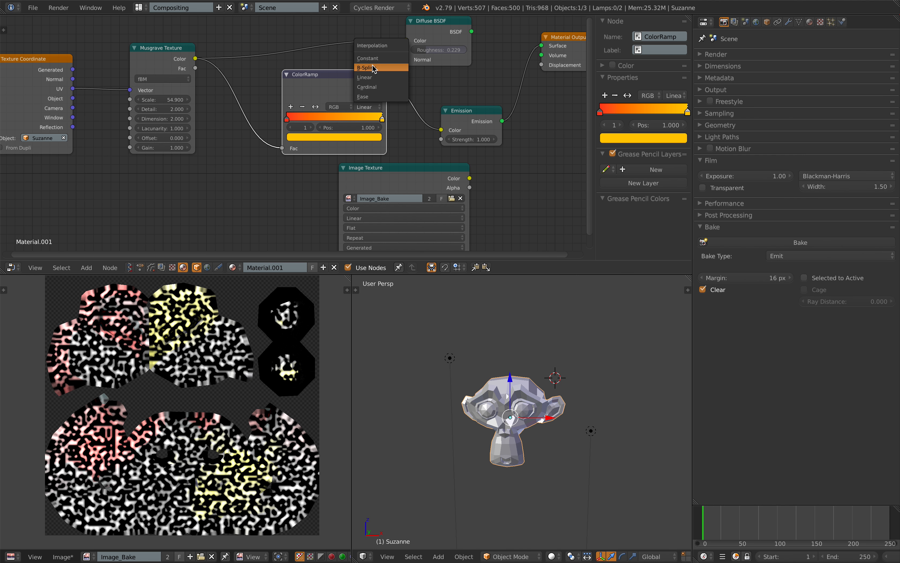
pyautogui.click(338, 107)
pyautogui.click(353, 87)
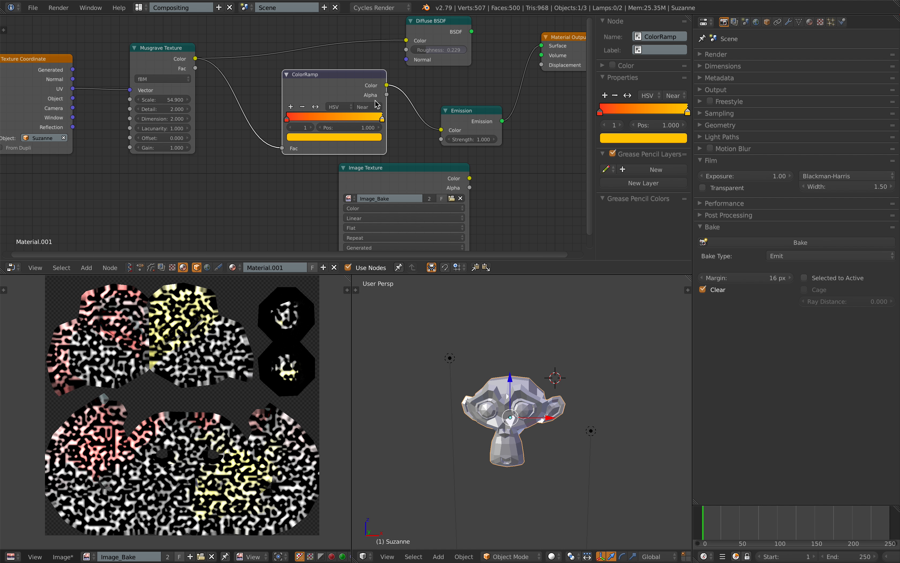
pyautogui.click(367, 106)
pyautogui.click(357, 79)
pyautogui.click(360, 108)
pyautogui.click(363, 69)
pyautogui.press('g')
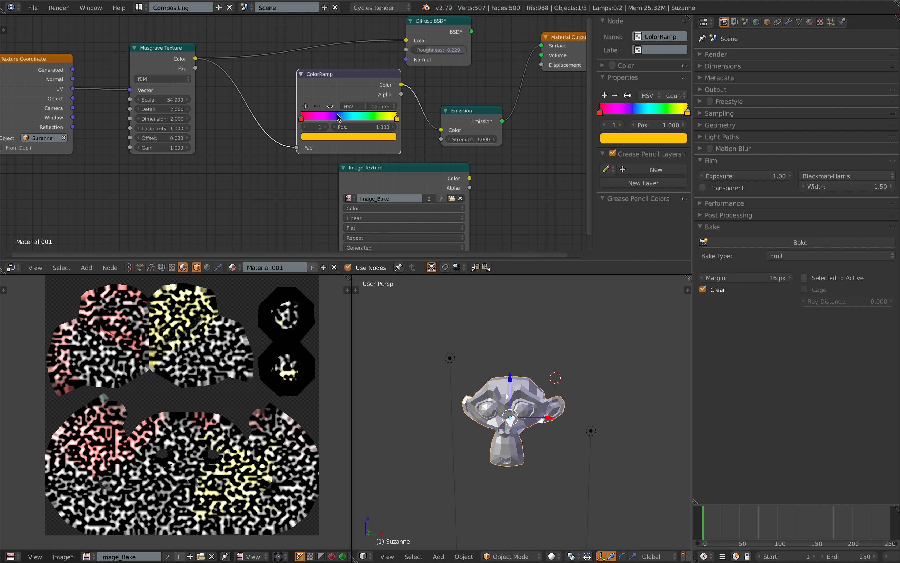
# Set the ColorRamp's end stop position to 0.870 and switch the viewport shading to Rendered
pyautogui.moveTo(394, 118); pyautogui.dragTo(375, 120)
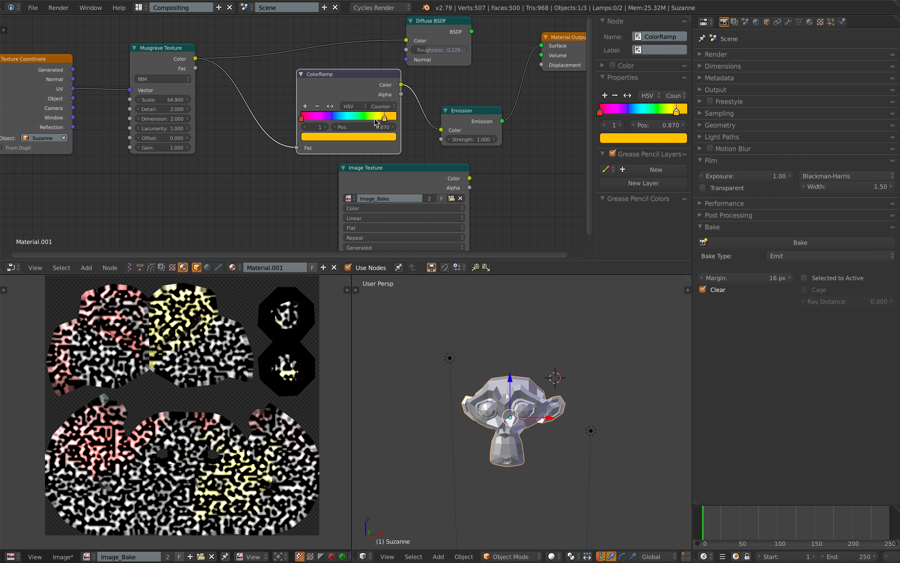
pyautogui.click(552, 557)
pyautogui.click(550, 477)
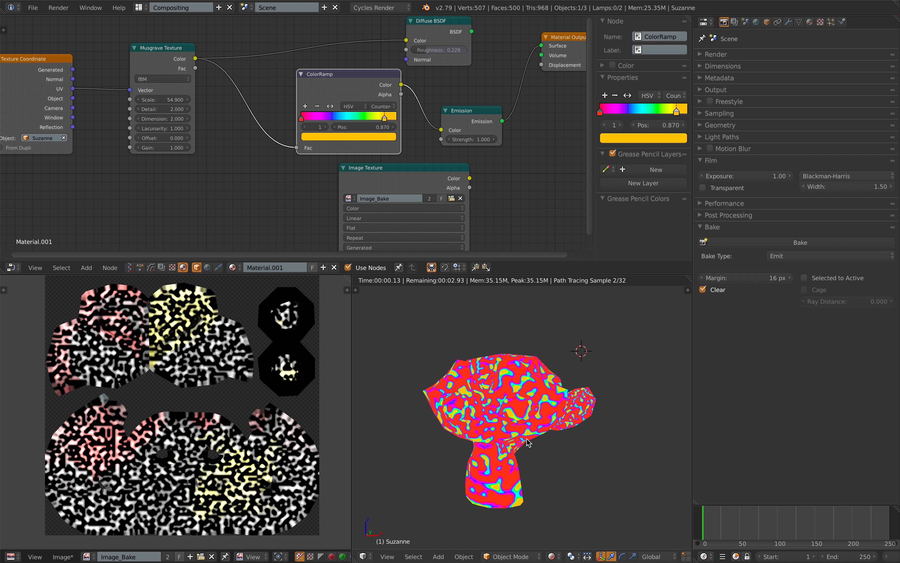
# Set the ColorRamp's end stop position to 1.000 and save the scene over the existing file
pyautogui.scroll(2, 418, 184)
pyautogui.moveTo(408, 114); pyautogui.dragTo(431, 118)
pyautogui.click(308, 114)
pyautogui.moveTo(521, 391); pyautogui.dragTo(471, 327, button='middle')
pyautogui.hotkey('ctrl', 's')
pyautogui.click(547, 393)
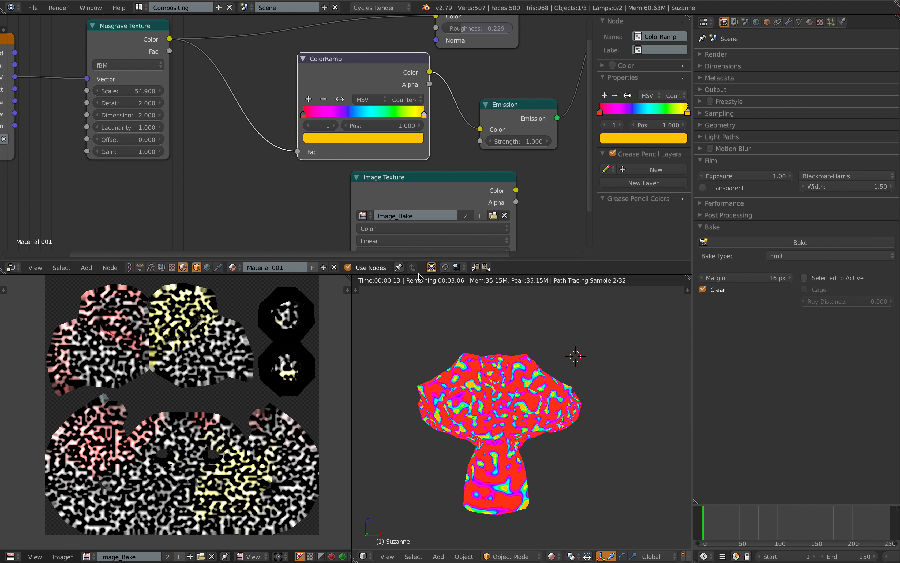
# Set the Musgrave Texture's Scale to 32.400 and its Detail to 3
pyautogui.moveTo(146, 98); pyautogui.dragTo(159, 102, button='middle')
pyautogui.press('Return')
pyautogui.moveTo(154, 96)
pyautogui.mouseDown()
pyautogui.moveTo(166, 96)
pyautogui.moveTo(157, 105)
pyautogui.mouseUp()
pyautogui.moveTo(217, 137); pyautogui.dragTo(317, 125, button='middle')
pyautogui.scroll(-1, 283, 100)
pyautogui.moveTo(244, 44); pyautogui.dragTo(264, 58)
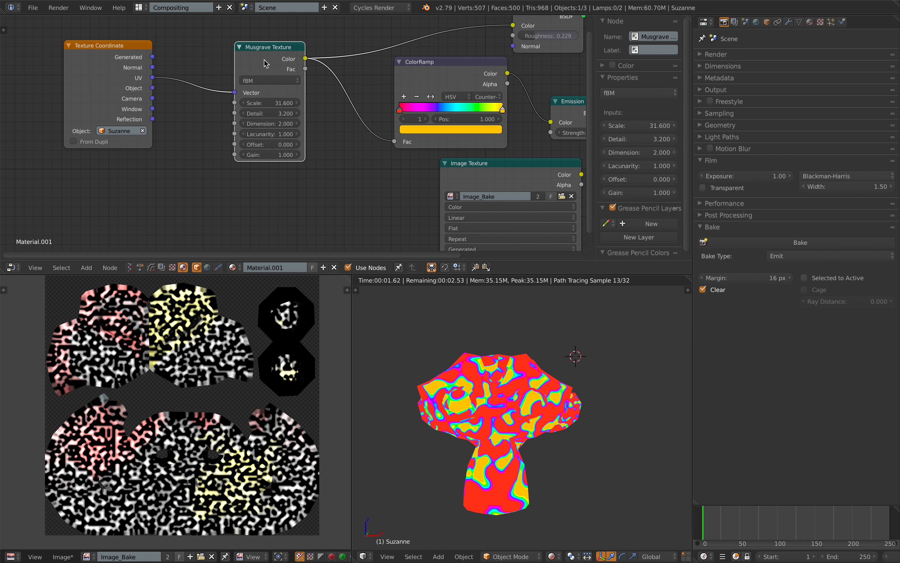
pyautogui.moveTo(191, 83); pyautogui.dragTo(212, 79, button='middle')
pyautogui.moveTo(283, 99); pyautogui.dragTo(283, 105)
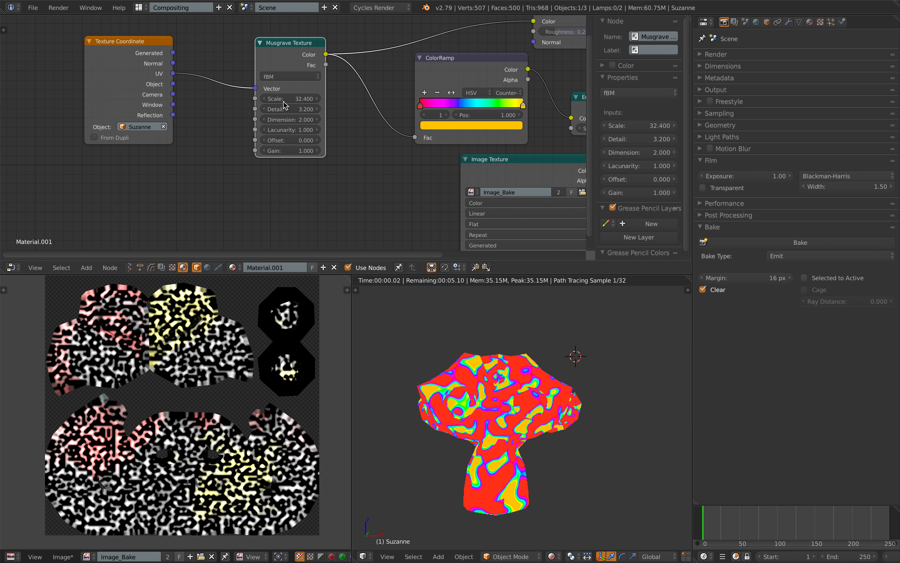
pyautogui.click(290, 109)
pyautogui.write('3')
pyautogui.press('Return')
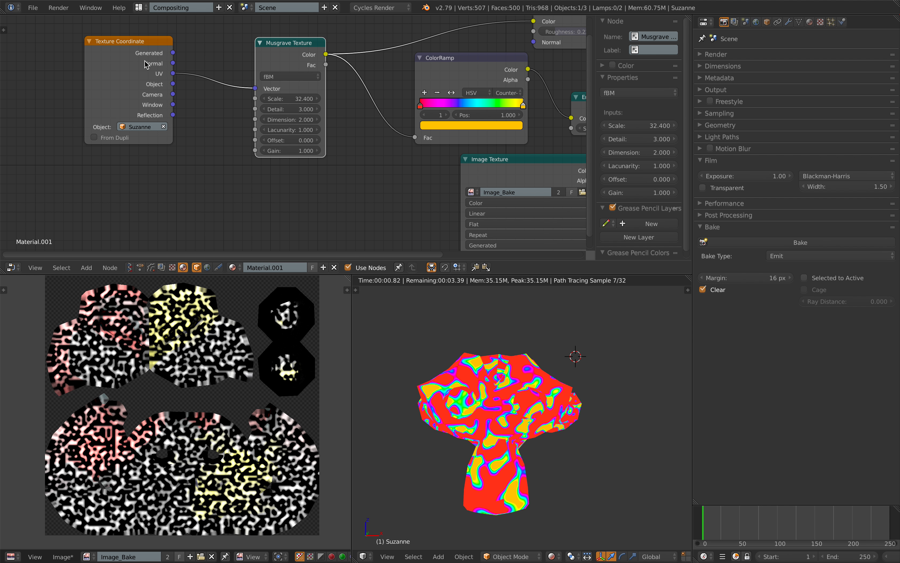
# Insert a Vector Math node in Add mode between the Texture Coordinate UV output and the Musgrave Texture's Vector input
pyautogui.moveTo(146, 65); pyautogui.dragTo(109, 64)
pyautogui.moveTo(168, 123); pyautogui.dragTo(180, 125, button='middle')
pyautogui.hotkey('shift', 'a')
pyautogui.click(180, 124)
pyautogui.write('vec')
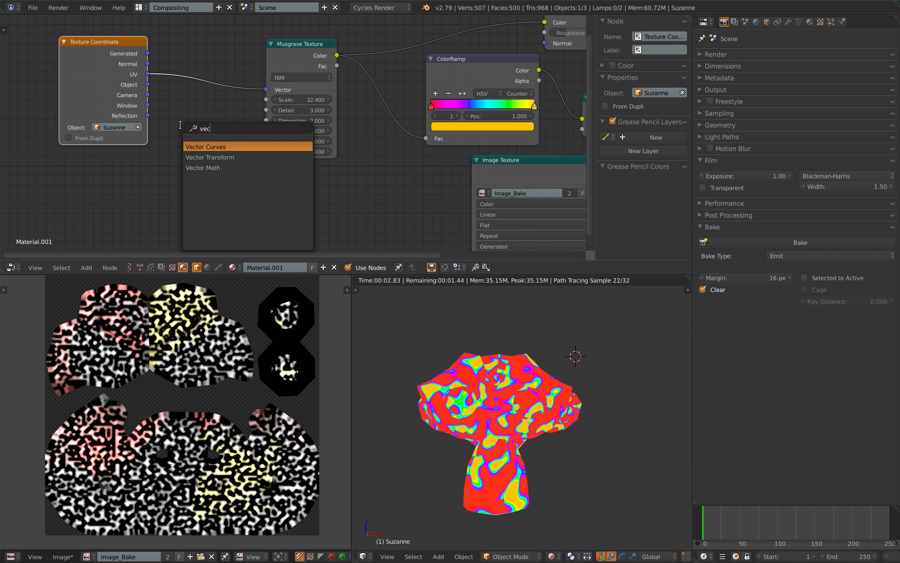
pyautogui.write('tor')
pyautogui.press('Down')
pyautogui.press('Down')
pyautogui.press('Return')
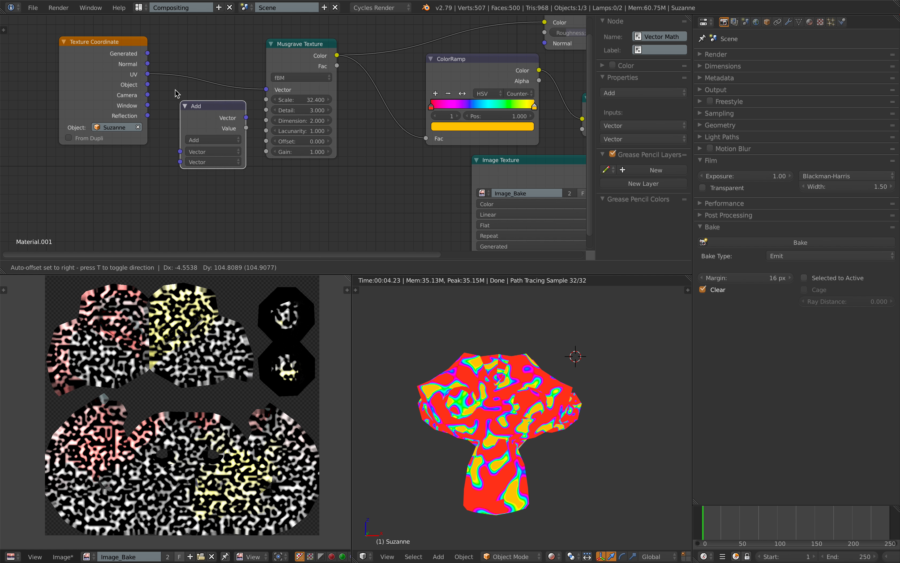
pyautogui.click(237, 77)
pyautogui.moveTo(237, 77); pyautogui.dragTo(248, 76, button='middle')
pyautogui.moveTo(249, 76); pyautogui.dragTo(260, 106)
# Set the Add node's second vector to 9.100, -18.300, 9.700
pyautogui.click(263, 163)
pyautogui.moveTo(285, 174)
pyautogui.mouseDown()
pyautogui.moveTo(306, 174)
pyautogui.moveTo(303, 183)
pyautogui.moveTo(245, 183)
pyautogui.moveTo(323, 192)
pyautogui.moveTo(287, 177)
pyautogui.mouseUp()
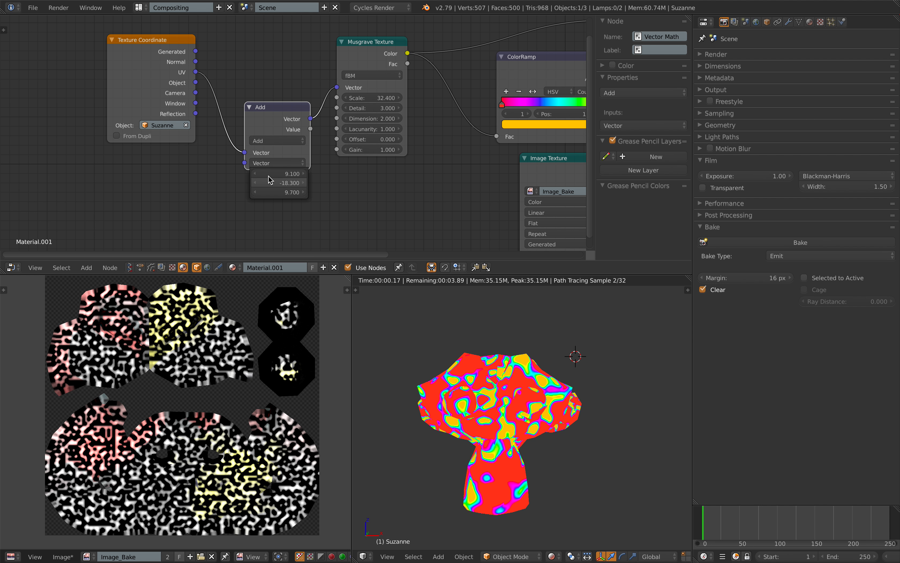
pyautogui.scroll(-3, 260, 175)
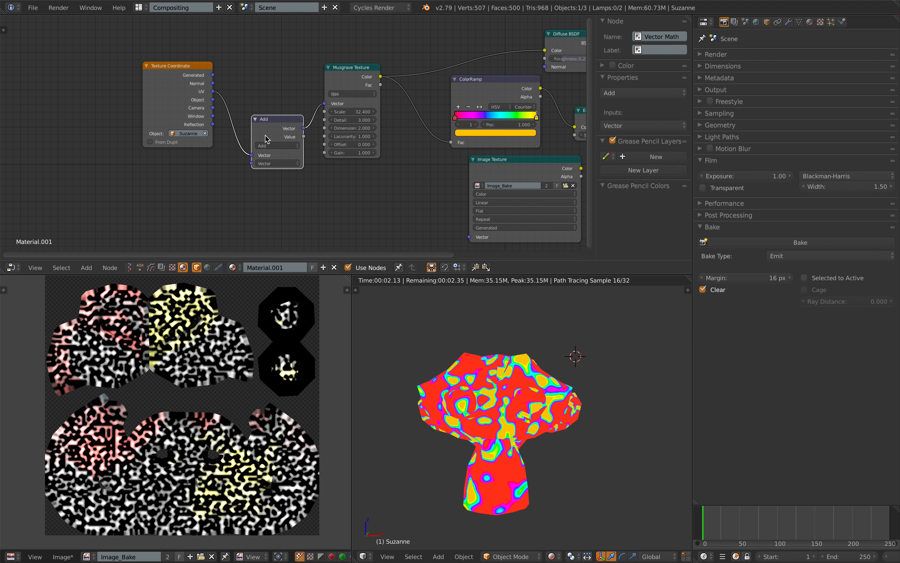
# Shift the Musgrave pattern further by readjusting the components of the Add node's second vector
pyautogui.scroll(2, 266, 145)
pyautogui.click(312, 152)
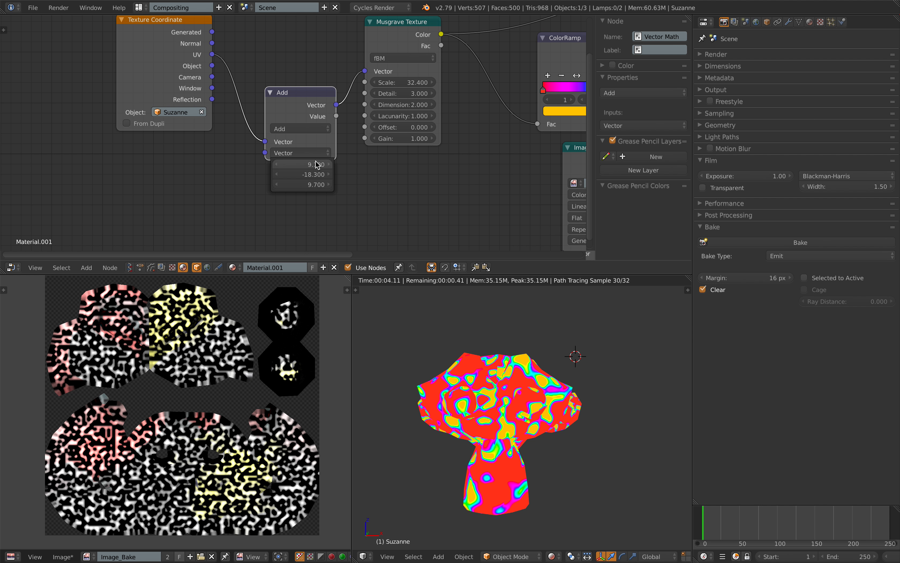
pyautogui.moveTo(316, 163); pyautogui.dragTo(316, 163)
pyautogui.moveTo(312, 174)
pyautogui.mouseDown()
pyautogui.moveTo(326, 175)
pyautogui.moveTo(317, 185)
pyautogui.mouseUp()
pyautogui.click(305, 186)
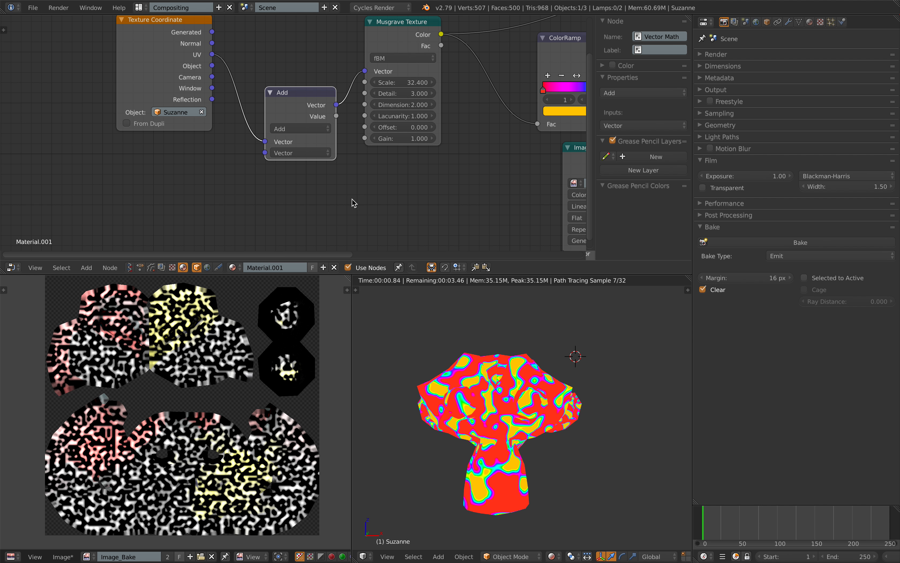
# Hide the node editor's properties sidebar and look at the monkey from a slightly different angle
pyautogui.moveTo(679, 181); pyautogui.dragTo(691, 181)
pyautogui.click(518, 557)
pyautogui.click(521, 543)
pyautogui.moveTo(516, 420); pyautogui.dragTo(509, 420, button='middle')
pyautogui.click(515, 556)
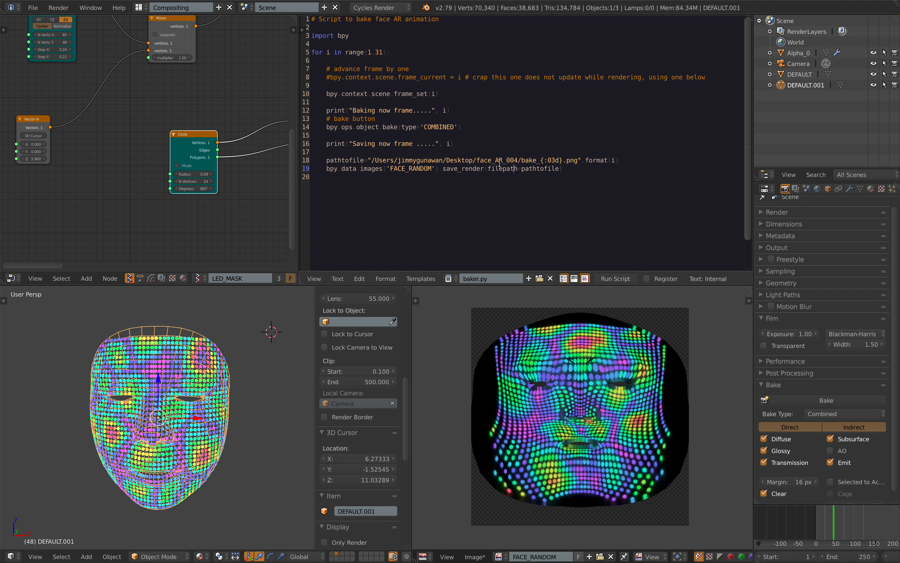
# Switch to the face mask Blender file and examine the frame-by-frame baking loop in baker.py
pyautogui.moveTo(590, 174); pyautogui.dragTo(360, 41)
pyautogui.click(360, 42)
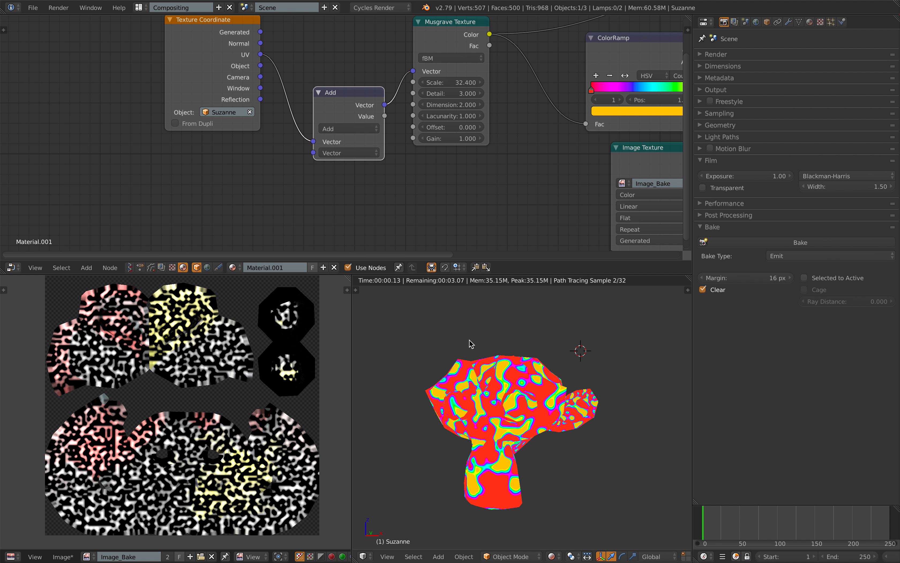
# Save the monkey file and switch the 3D viewport from Rendered to Solid shading
pyautogui.hotkey('ctrl', 's')
pyautogui.click(475, 354)
pyautogui.click(510, 556)
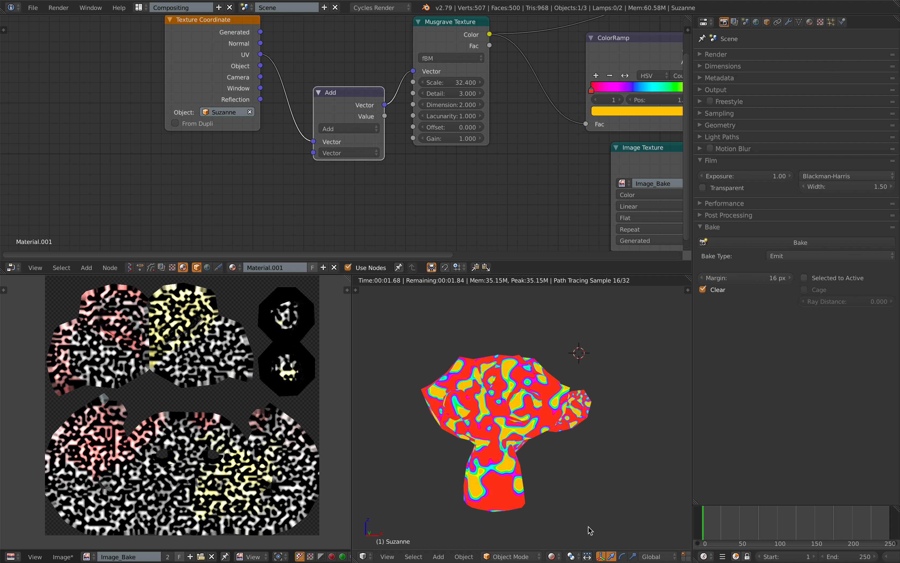
pyautogui.click(552, 556)
pyautogui.click(567, 521)
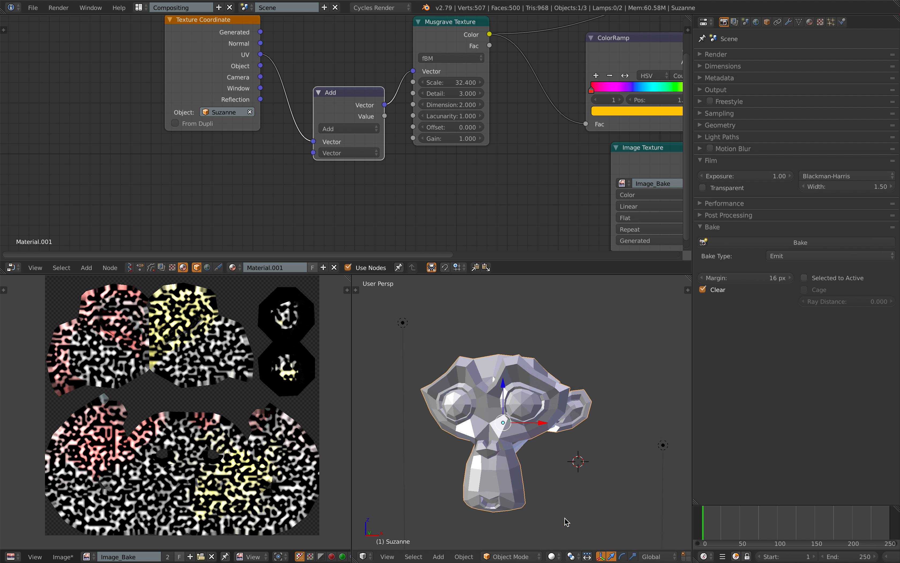
pyautogui.hotkey('ctrl', 's')
pyautogui.click(523, 432)
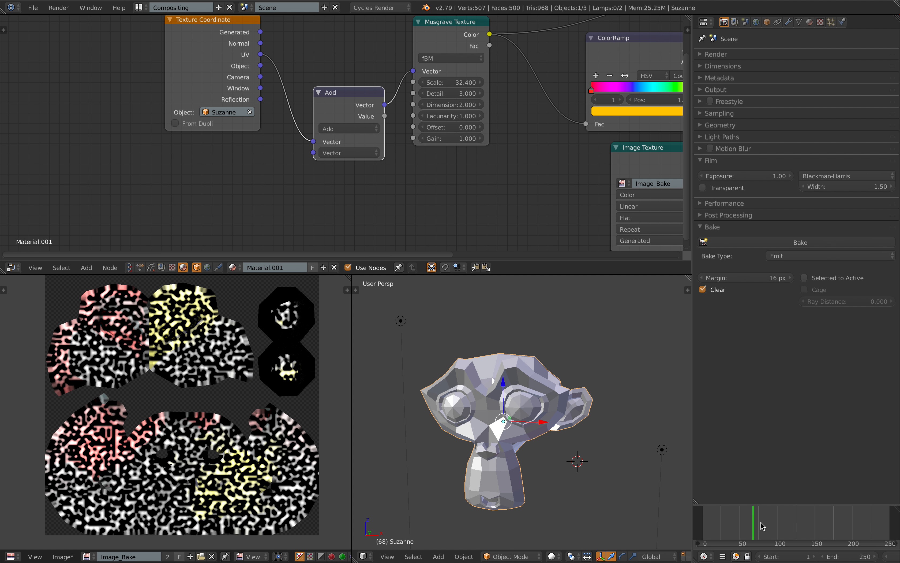
# Split the node editor vertically and create an Animation Nodes tree in the new area, checking its auto execution settings
pyautogui.press('Home')
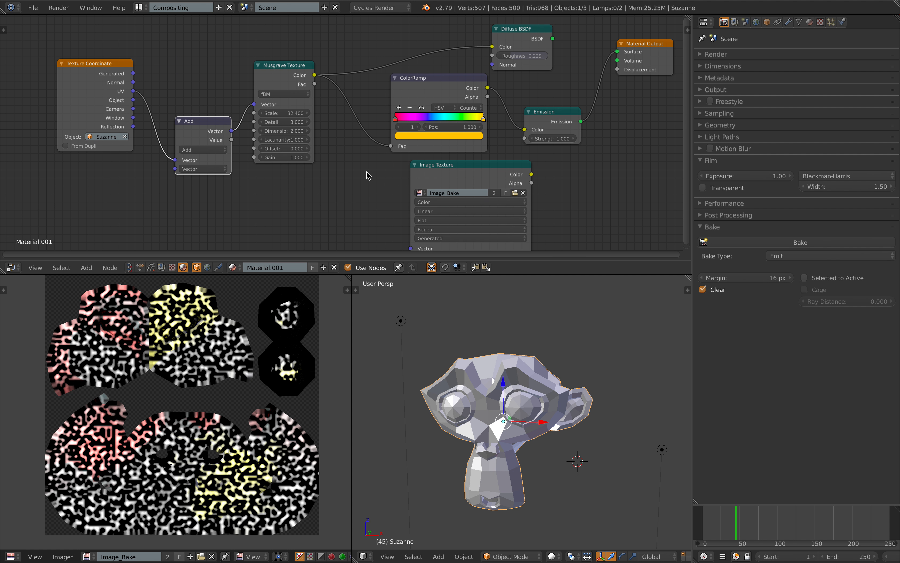
pyautogui.moveTo(683, 23); pyautogui.dragTo(397, 48)
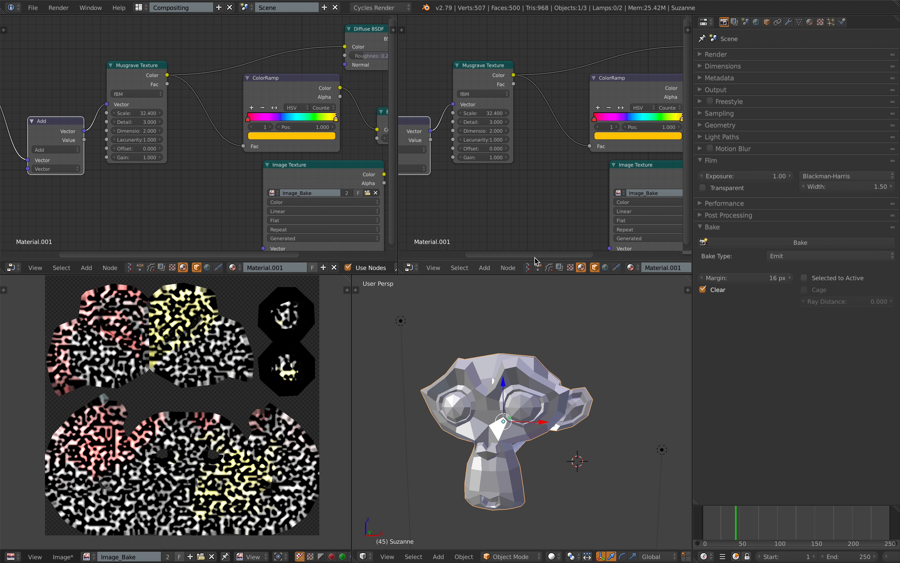
pyautogui.click(538, 268)
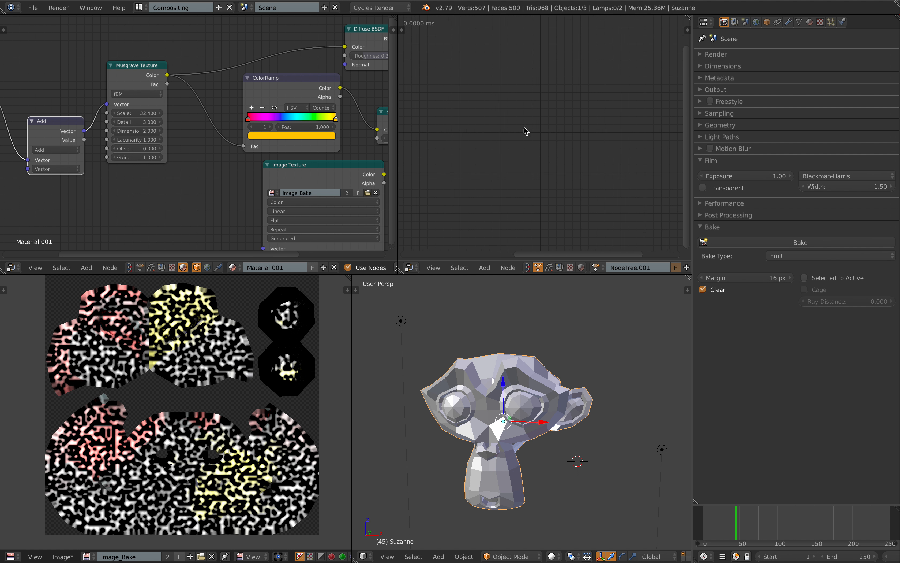
pyautogui.click(400, 29)
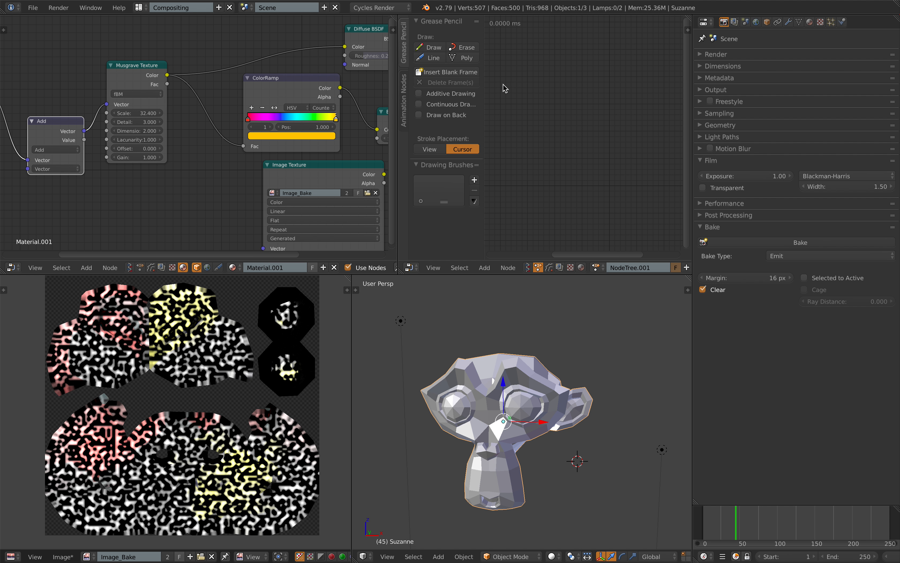
pyautogui.click(405, 97)
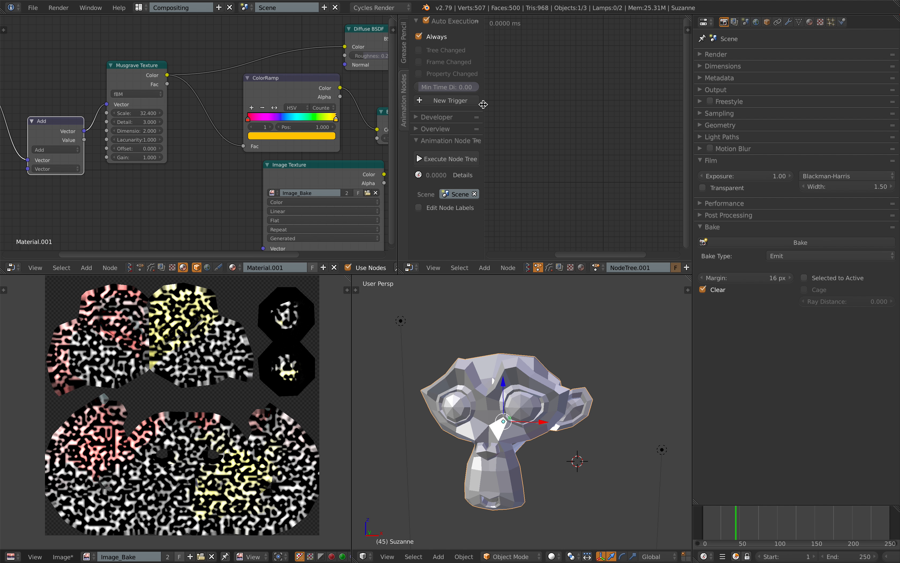
pyautogui.press('t')
# Add a Cycles Material Output node to the Animation Nodes tree by searching for "cyc"
pyautogui.press('space')
pyautogui.write('cyc')
pyautogui.press('Escape')
pyautogui.hotkey('shift', 'a')
pyautogui.click(512, 92)
pyautogui.write('cyc')
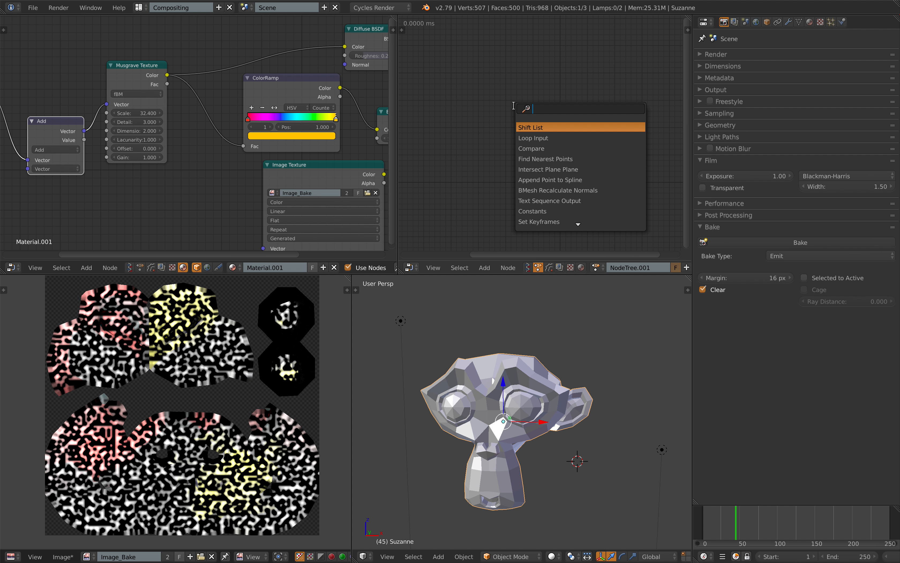
pyautogui.press('Down')
pyautogui.press('Return')
pyautogui.click(509, 120)
# Assign Material.001 and its Vector Math node to the Cycles Material Output node, saving the file along the way
pyautogui.scroll(12, 508, 120)
pyautogui.moveTo(330, 106); pyautogui.dragTo(246, 97, button='middle')
pyautogui.click(508, 125)
pyautogui.click(536, 159)
pyautogui.scroll(-4, 535, 157)
pyautogui.moveTo(535, 164); pyautogui.dragTo(629, 175, button='middle')
pyautogui.hotkey('ctrl', 's')
pyautogui.click(629, 177)
pyautogui.click(616, 147)
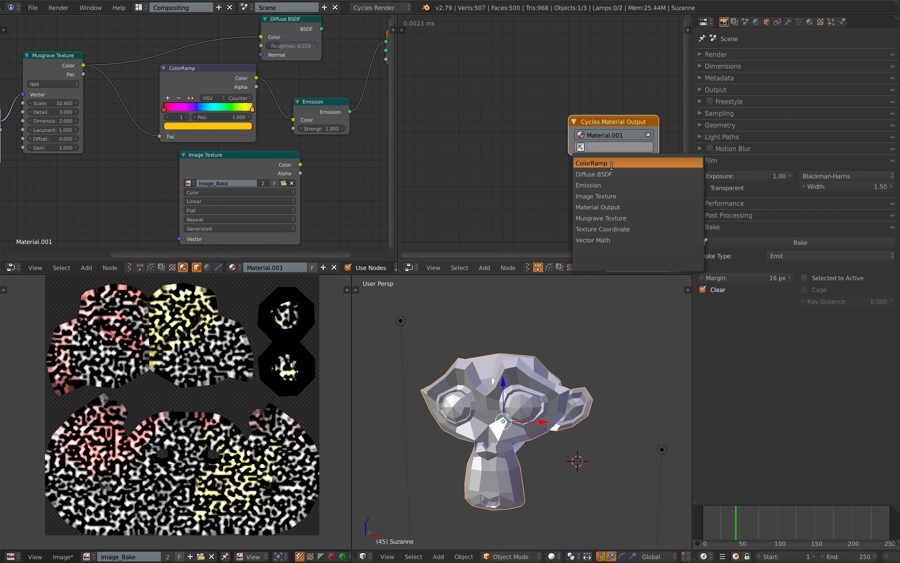
pyautogui.click(613, 240)
pyautogui.scroll(-1, 198, 134)
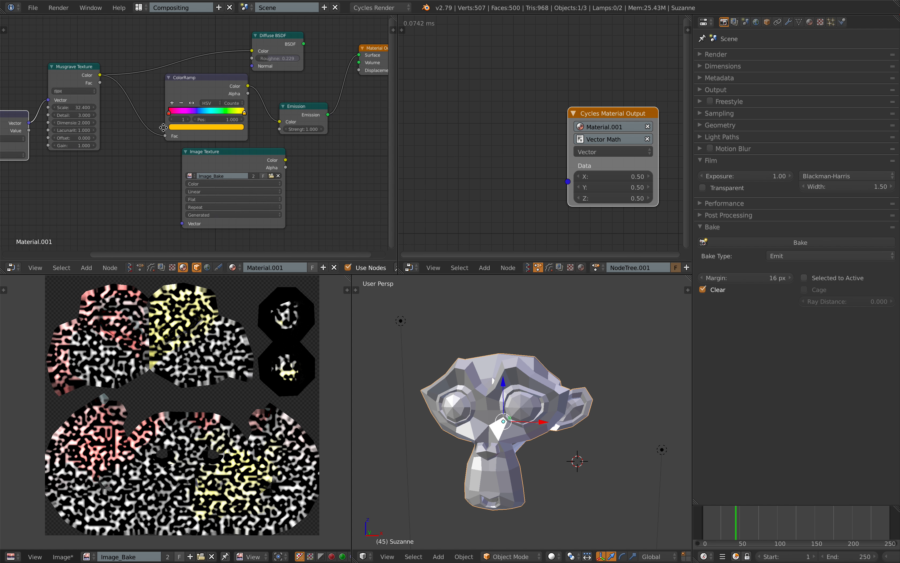
# Set the Cycles Material Output's Vector Math data to X 3.20 and Y -1.48
pyautogui.moveTo(56, 137); pyautogui.dragTo(242, 138, button='middle')
pyautogui.scroll(1, 216, 147)
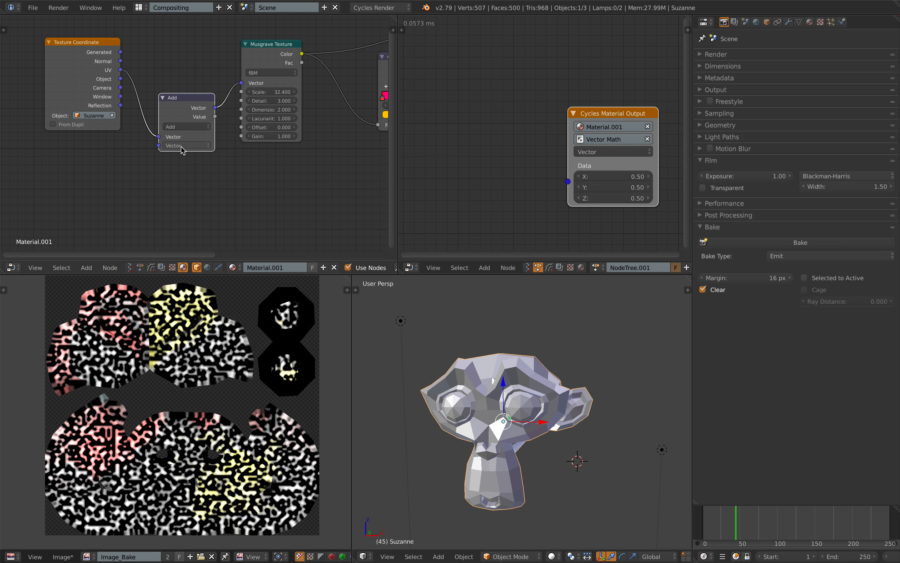
pyautogui.moveTo(189, 99); pyautogui.dragTo(198, 97)
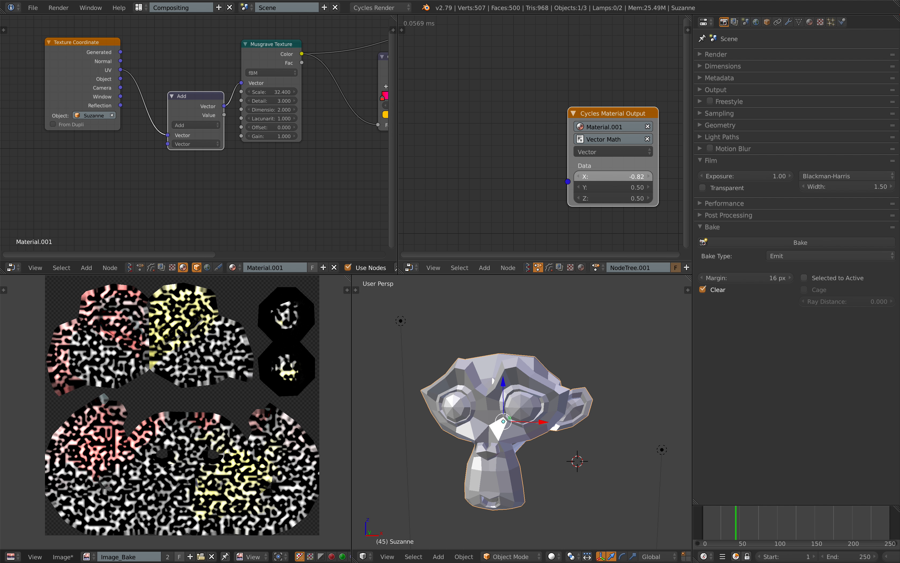
pyautogui.scroll(1, 603, 140)
pyautogui.moveTo(612, 172); pyautogui.dragTo(581, 159, button='middle')
pyautogui.moveTo(578, 171); pyautogui.dragTo(586, 172)
pyautogui.moveTo(570, 182)
pyautogui.mouseDown()
pyautogui.moveTo(604, 172)
pyautogui.moveTo(567, 171)
pyautogui.moveTo(572, 183)
pyautogui.moveTo(558, 184)
pyautogui.mouseUp()
# Preview the driven material in Rendered shading and return the 3D viewport to Solid
pyautogui.click(558, 557)
pyautogui.click(573, 485)
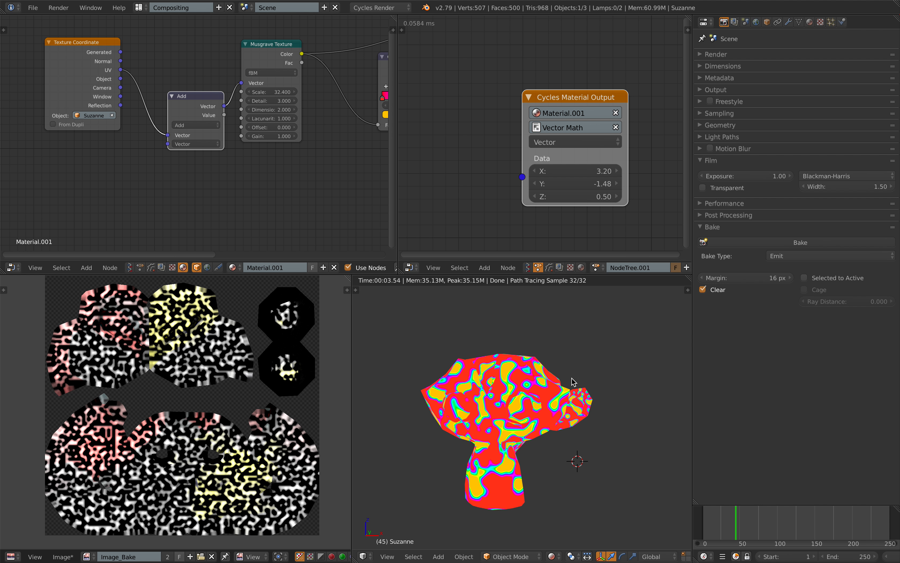
pyautogui.click(551, 556)
pyautogui.click(565, 521)
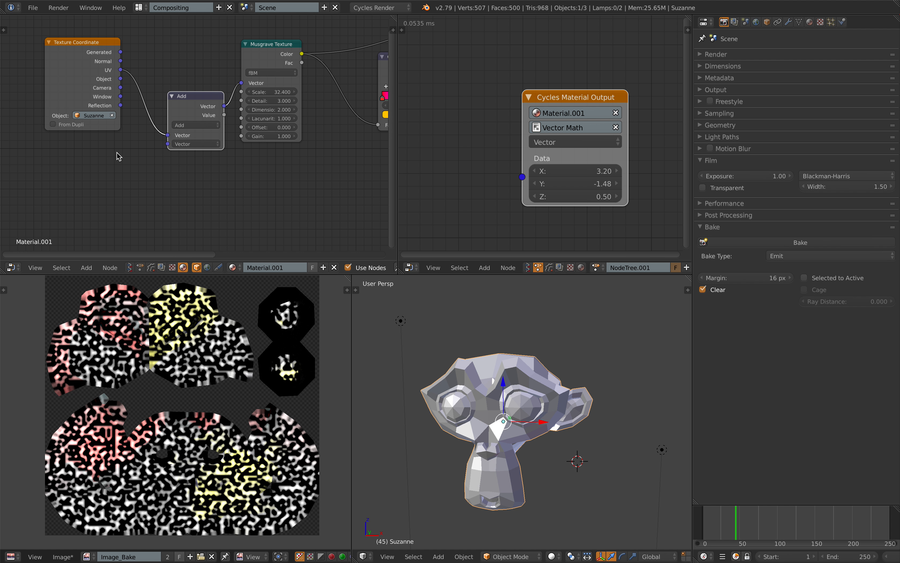
# Add a Combine XYZ node to the material and connect its Vector output to the Add node's second Vector input
pyautogui.moveTo(96, 172); pyautogui.dragTo(123, 162, button='middle')
pyautogui.hotkey('shift', 'a')
pyautogui.click(119, 159)
pyautogui.write('comn')
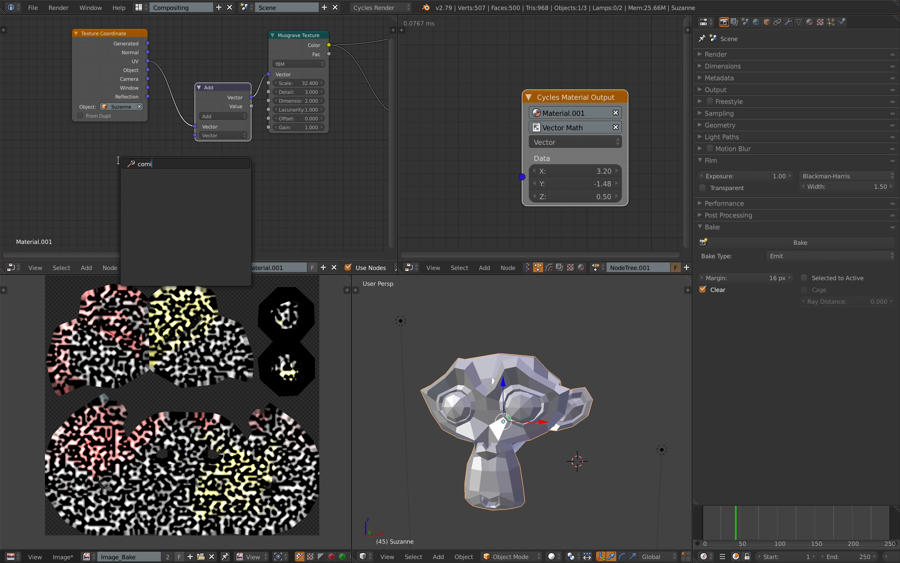
pyautogui.press('BackSpace')
pyautogui.press('Down')
pyautogui.press('Down')
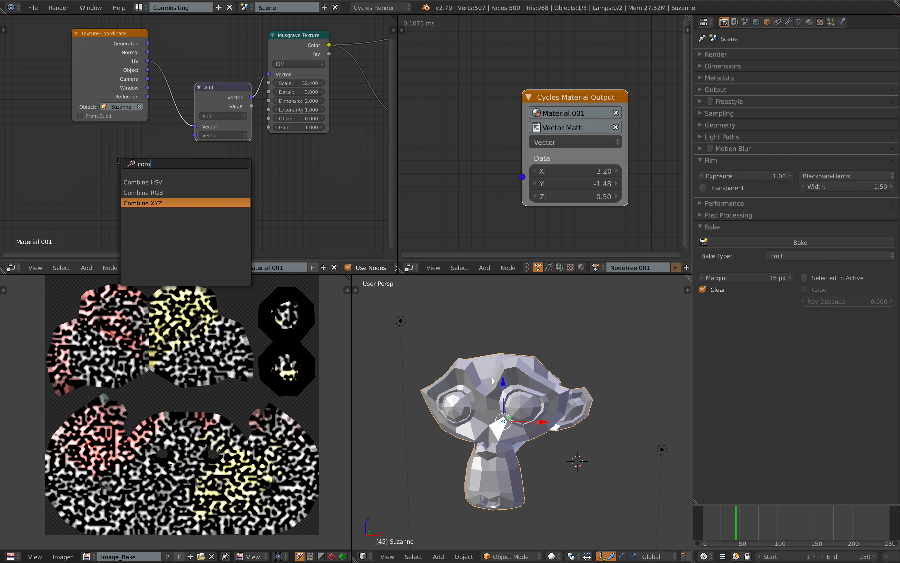
pyautogui.press('Return')
pyautogui.click(119, 160)
pyautogui.moveTo(153, 170); pyautogui.dragTo(195, 135)
# Point the Cycles Material Output at the Combine XYZ node's X socket and set its data to 0.60, saving the file
pyautogui.click(575, 128)
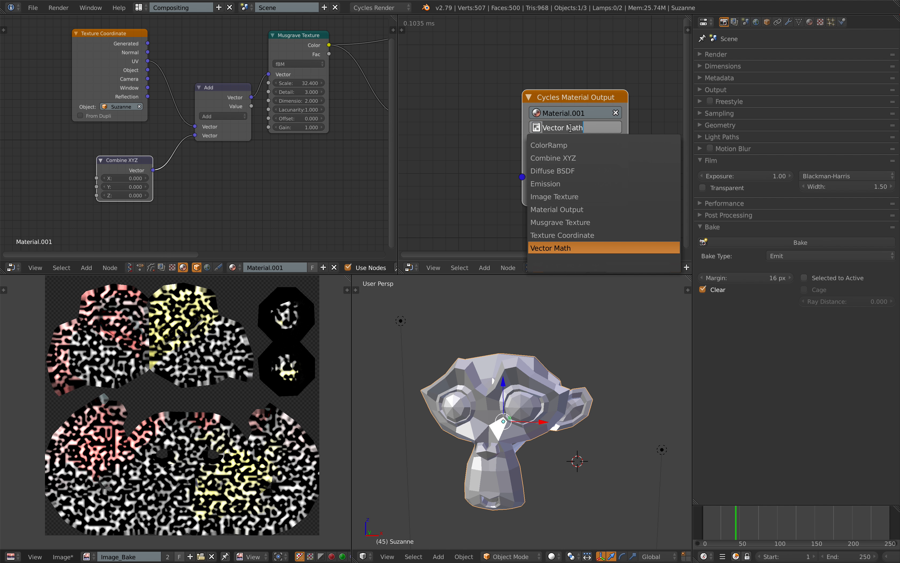
pyautogui.press('Down')
pyautogui.press('Return')
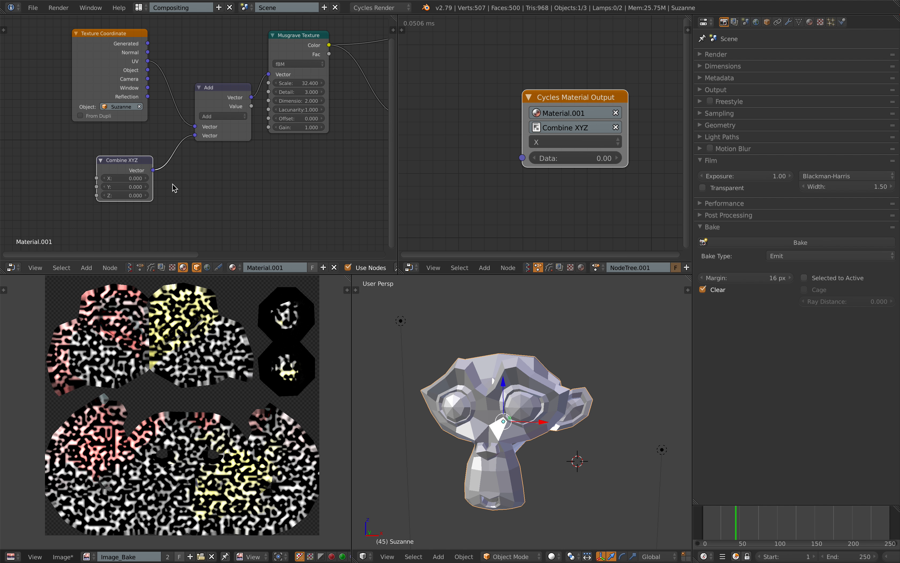
pyautogui.scroll(3, 137, 181)
pyautogui.moveTo(169, 179)
pyautogui.mouseDown(button='middle')
pyautogui.moveTo(181, 182)
pyautogui.moveTo(175, 186)
pyautogui.mouseUp(button='middle')
pyautogui.hotkey('ctrl', 's')
pyautogui.click(155, 194)
pyautogui.moveTo(552, 160); pyautogui.dragTo(573, 161)
# Set the Combine XYZ X data to 4.44 while previewing in Rendered shading, and return the viewport to Solid
pyautogui.click(555, 556)
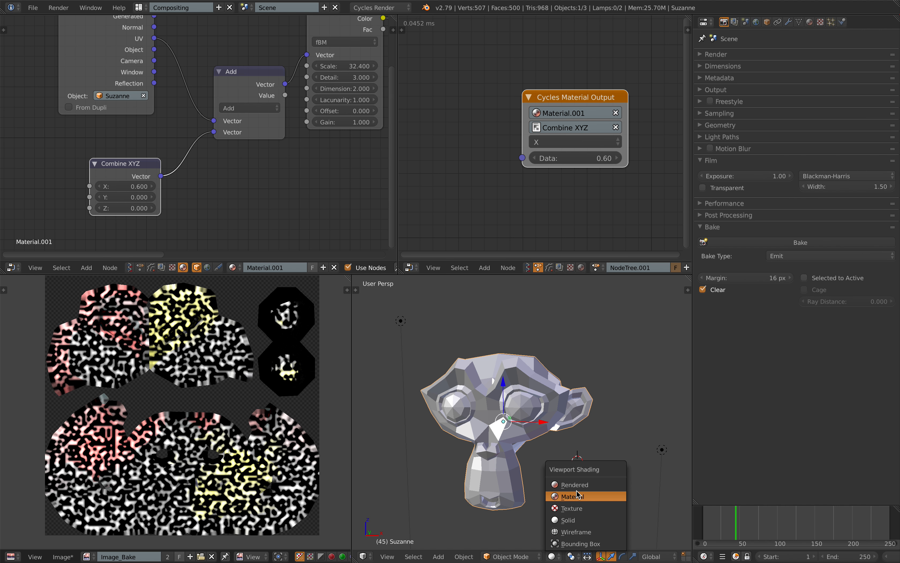
pyautogui.click(578, 484)
pyautogui.moveTo(587, 163); pyautogui.dragTo(632, 163)
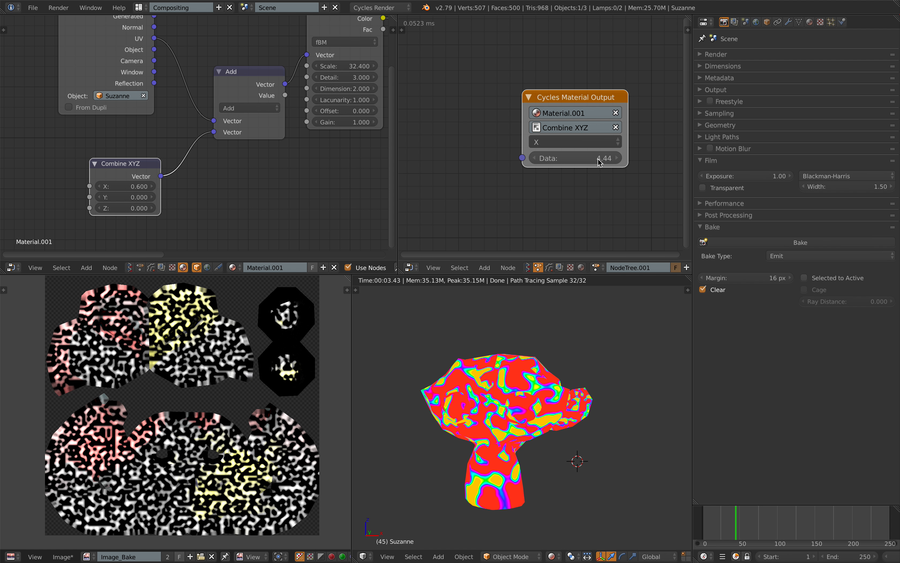
pyautogui.click(551, 558)
pyautogui.click(569, 506)
pyautogui.scroll(-2, 305, 151)
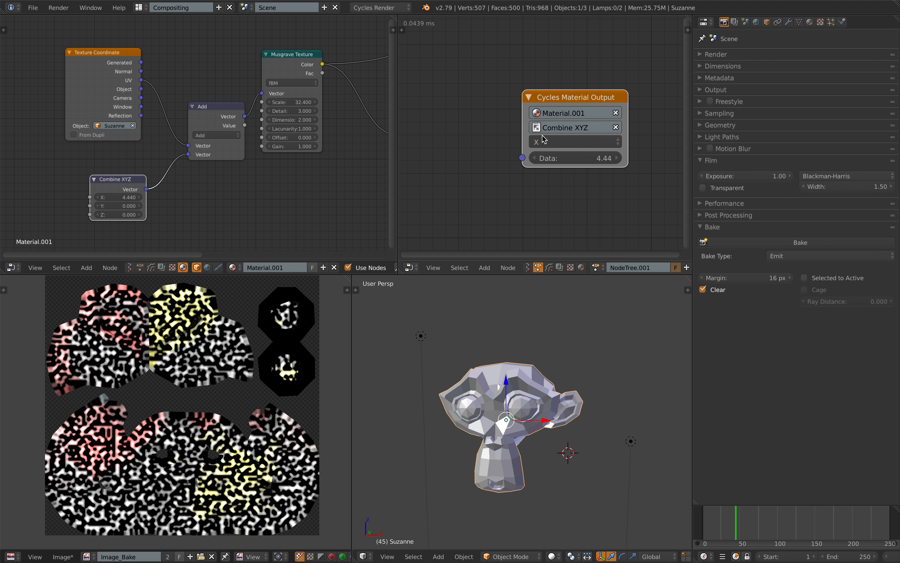
# Move the Image Texture node down and away from the ColorRamp in the material node tree
pyautogui.scroll(1, 253, 160)
pyautogui.scroll(-2, 168, 180)
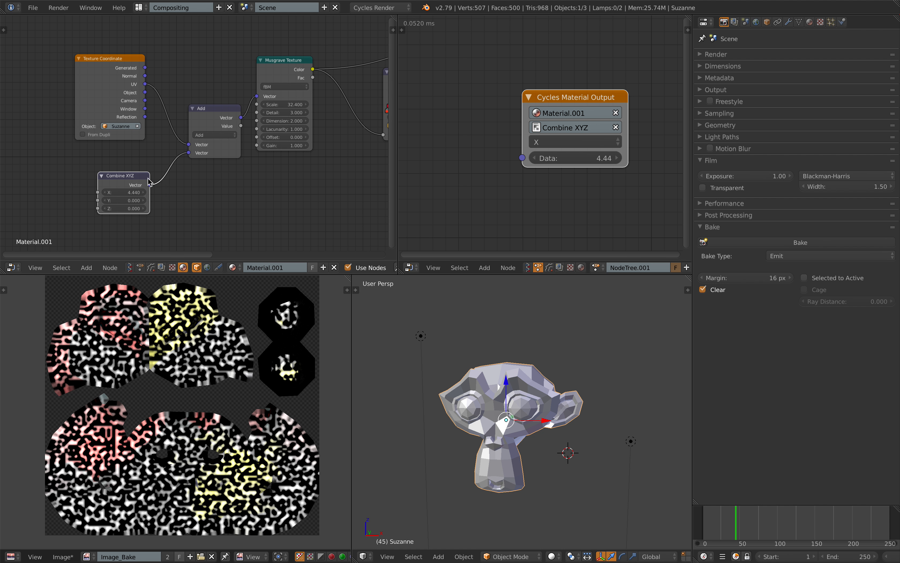
pyautogui.moveTo(255, 195); pyautogui.dragTo(129, 190, button='middle')
pyautogui.scroll(-2, 129, 190)
pyautogui.moveTo(281, 149); pyautogui.dragTo(239, 167)
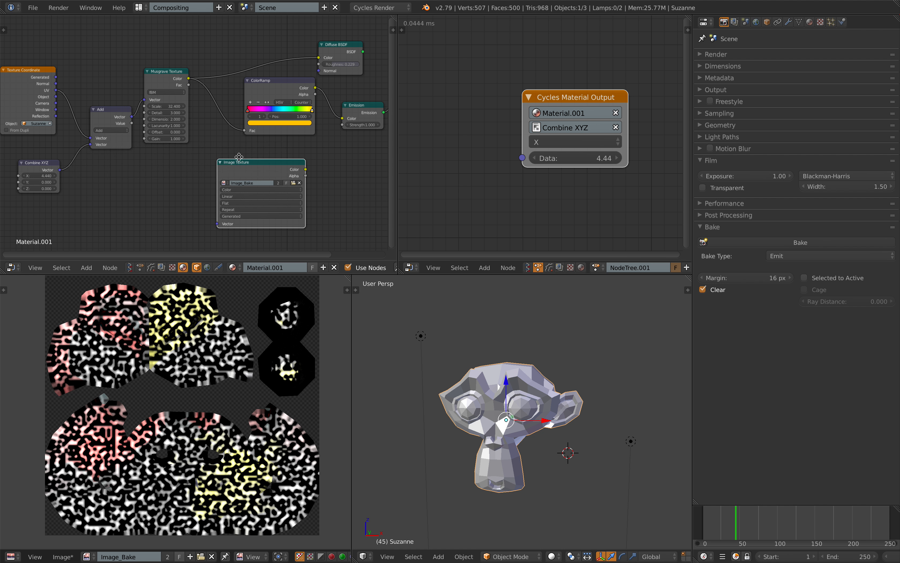
pyautogui.moveTo(238, 157); pyautogui.dragTo(280, 146, button='middle')
# Enable auto execution on tree, frame and property changes and set the Combine XYZ X data to 4.74
pyautogui.click(403, 31)
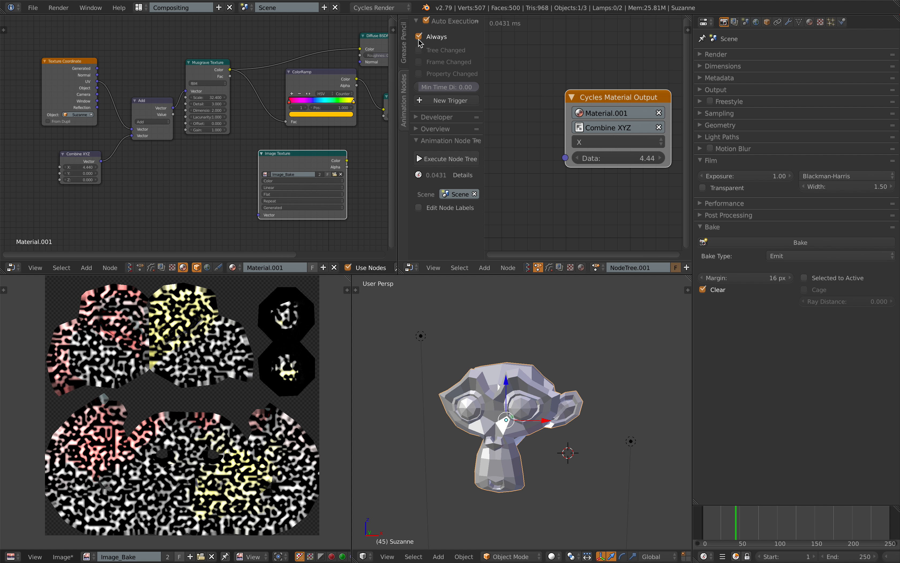
pyautogui.moveTo(616, 161)
pyautogui.mouseDown()
pyautogui.moveTo(595, 161)
pyautogui.moveTo(620, 160)
pyautogui.mouseUp()
pyautogui.moveTo(214, 158); pyautogui.dragTo(305, 149, button='middle')
pyautogui.scroll(2, 305, 149)
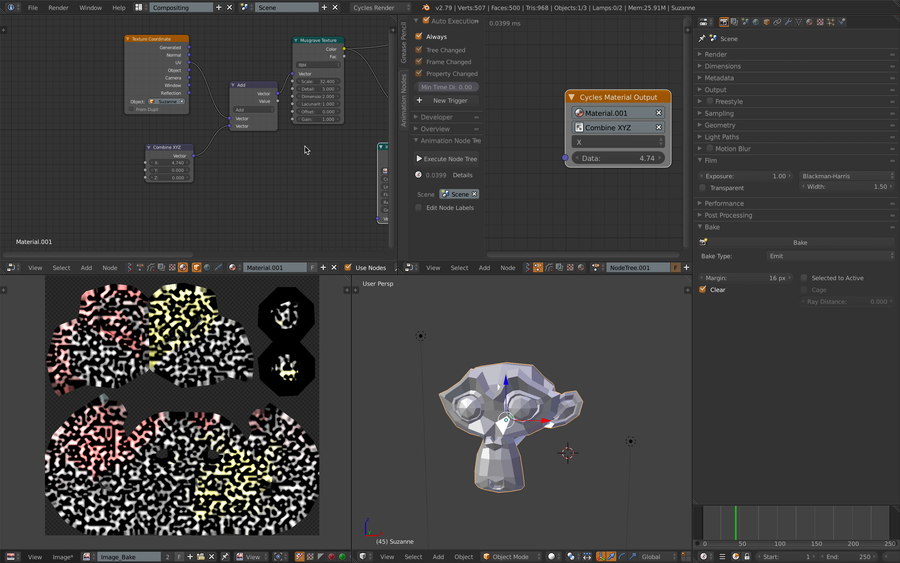
# Set the Combine XYZ X data to 4.80 and preview the monkey in Rendered shading
pyautogui.moveTo(615, 158)
pyautogui.mouseDown()
pyautogui.moveTo(629, 158)
pyautogui.moveTo(607, 162)
pyautogui.mouseUp()
pyautogui.click(552, 556)
pyautogui.click(575, 484)
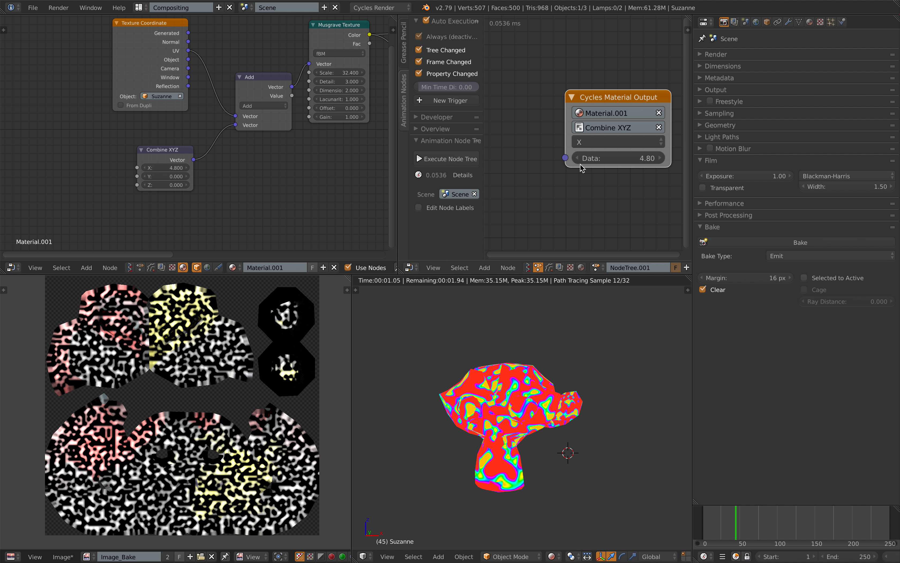
# Try driving the Vector Math node's vector from the Cycles Material Output, and reassign the output to Combine XYZ
pyautogui.click(606, 126)
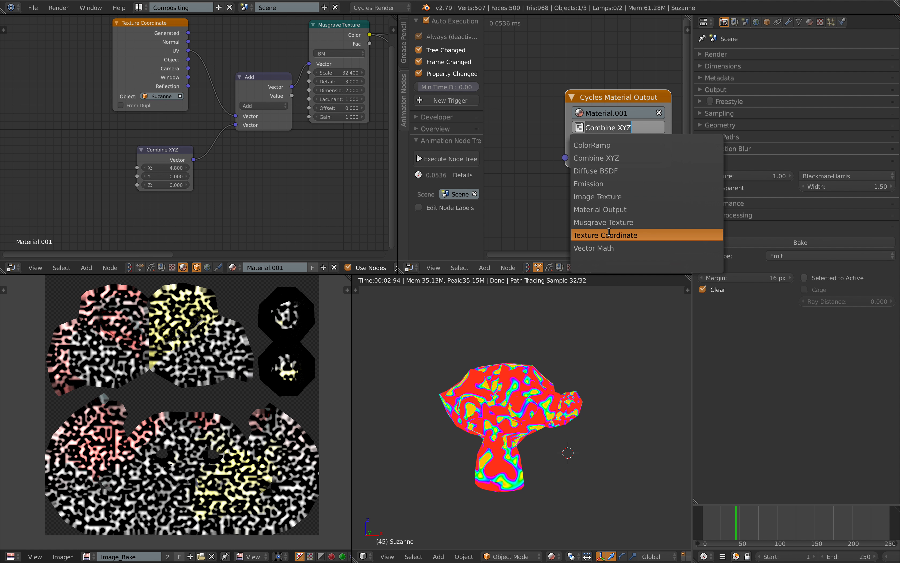
pyautogui.click(610, 248)
pyautogui.moveTo(615, 172); pyautogui.dragTo(610, 171)
pyautogui.moveTo(614, 196); pyautogui.dragTo(625, 158)
pyautogui.click(614, 128)
pyautogui.click(620, 156)
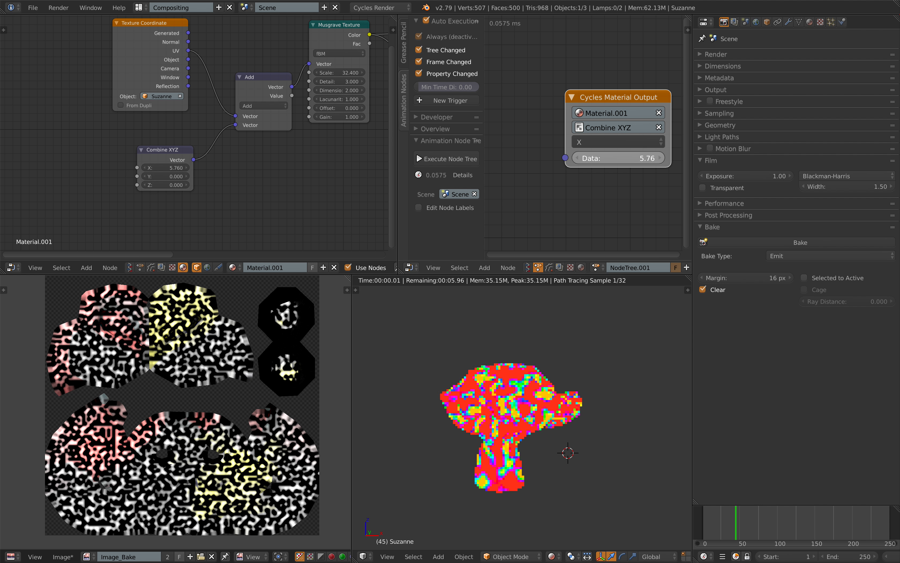
# Move the Cycles Material Output node higher in the tree and set its Combine XYZ X data to 5.22
pyautogui.moveTo(609, 93); pyautogui.dragTo(589, 48)
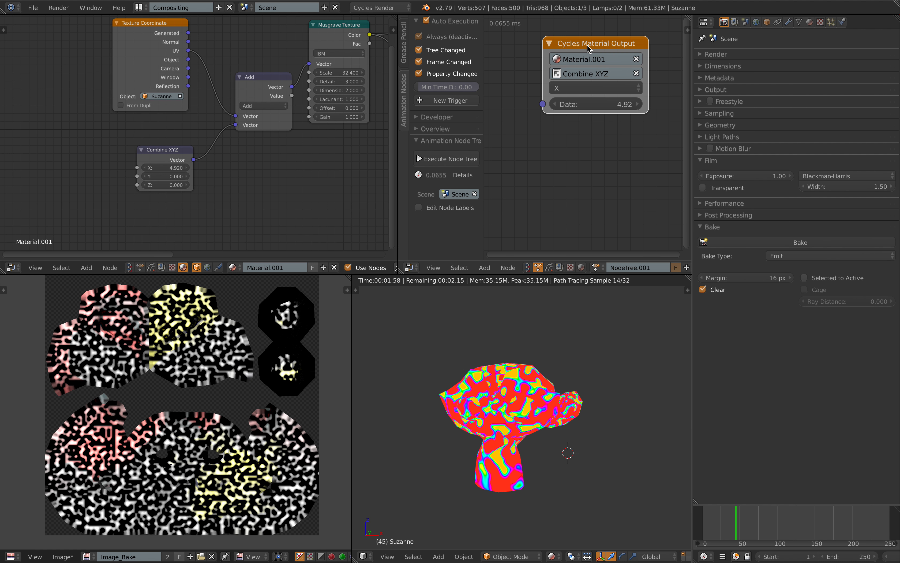
pyautogui.moveTo(595, 104); pyautogui.dragTo(599, 104)
pyautogui.click(587, 89)
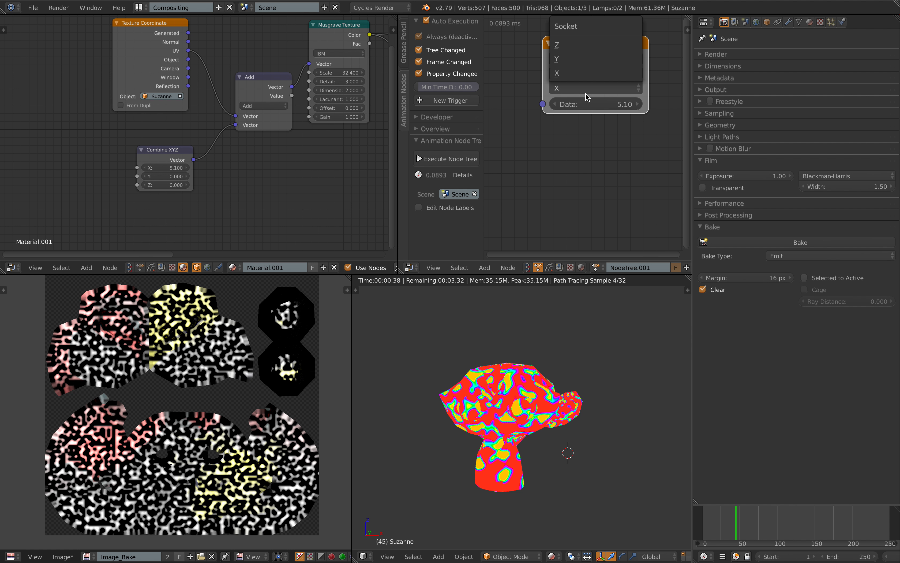
pyautogui.click(585, 74)
pyautogui.moveTo(598, 106)
pyautogui.mouseDown()
pyautogui.moveTo(610, 106)
pyautogui.moveTo(602, 105)
pyautogui.mouseUp()
# Return the 3D viewport to Solid shading and view the monkey from closer up
pyautogui.click(552, 556)
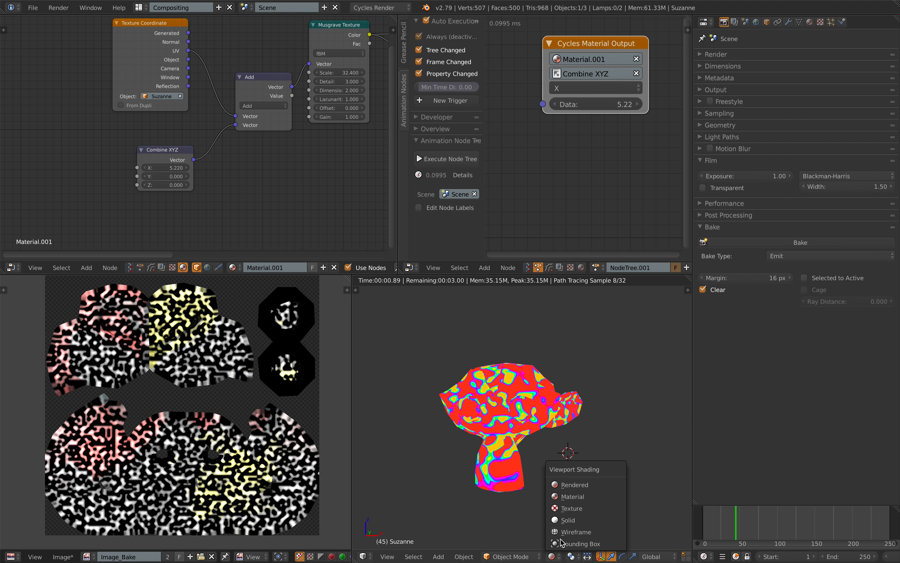
pyautogui.click(567, 520)
pyautogui.scroll(2, 538, 450)
pyautogui.moveTo(538, 449); pyautogui.dragTo(537, 457, button='middle')
pyautogui.scroll(-2, 551, 150)
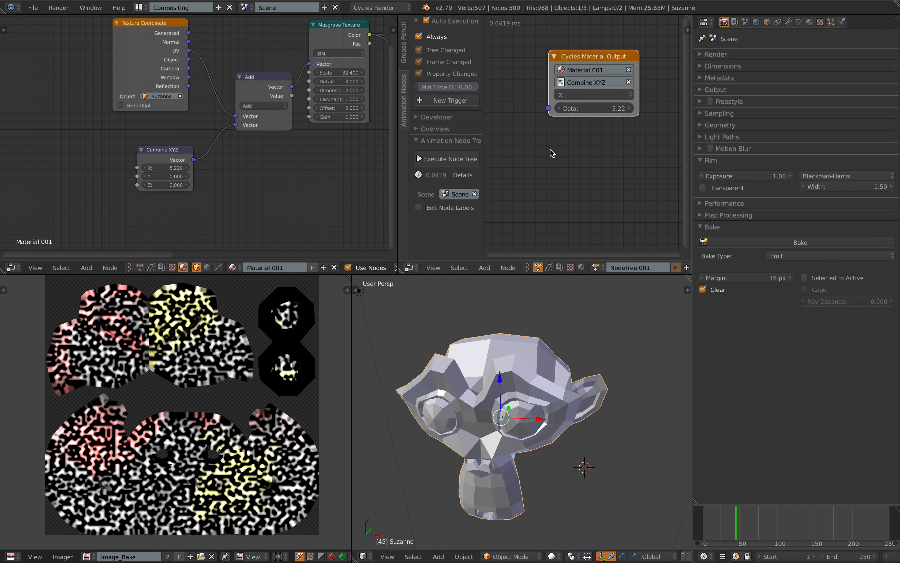
# Add a Time Info node to the Animation Nodes tree and connect its Frame output to the Data input of Cycles Material Output
pyautogui.moveTo(551, 149); pyautogui.dragTo(555, 150, button='middle')
pyautogui.moveTo(484, 162); pyautogui.dragTo(459, 151)
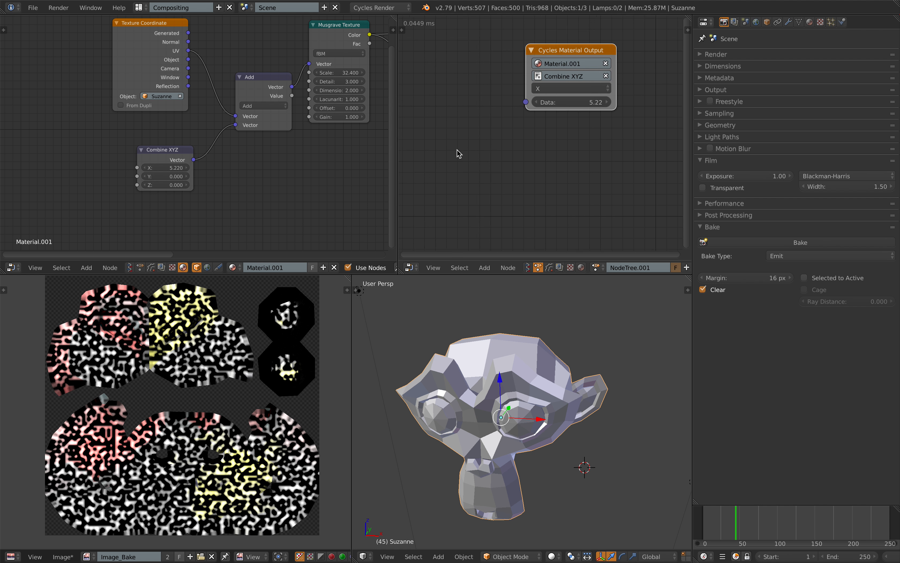
pyautogui.hotkey('shift', 'a')
pyautogui.press('Escape')
pyautogui.hotkey('shift', 'a')
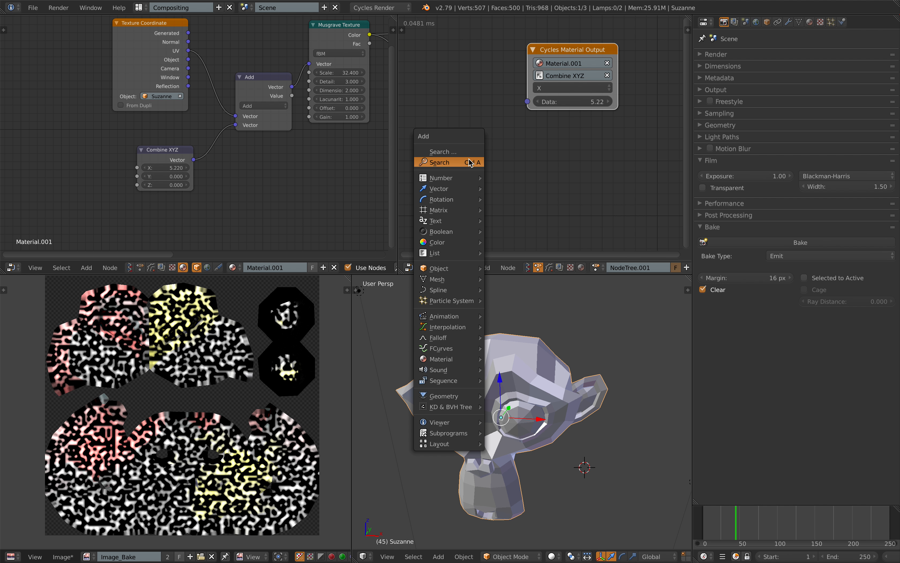
pyautogui.click(475, 162)
pyautogui.write('fra')
pyautogui.click(485, 189)
pyautogui.click(539, 138)
pyautogui.moveTo(539, 148)
pyautogui.mouseDown()
pyautogui.moveTo(527, 101)
pyautogui.moveTo(475, 114)
pyautogui.mouseUp()
# Preview the monkey in Rendered shading while scrubbing the timeline to frame 57, and return the viewport to Solid shading
pyautogui.moveTo(555, 557)
pyautogui.mouseDown()
pyautogui.moveTo(560, 534)
pyautogui.moveTo(583, 520)
pyautogui.moveTo(582, 485)
pyautogui.mouseUp()
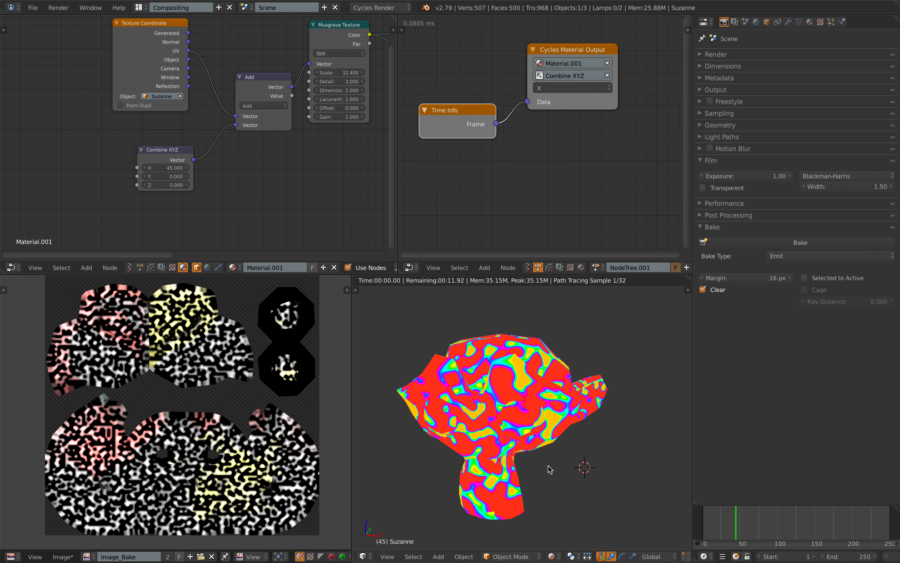
pyautogui.click(747, 520)
pyautogui.moveTo(749, 520)
pyautogui.mouseDown()
pyautogui.moveTo(760, 520)
pyautogui.moveTo(735, 520)
pyautogui.moveTo(748, 521)
pyautogui.mouseUp()
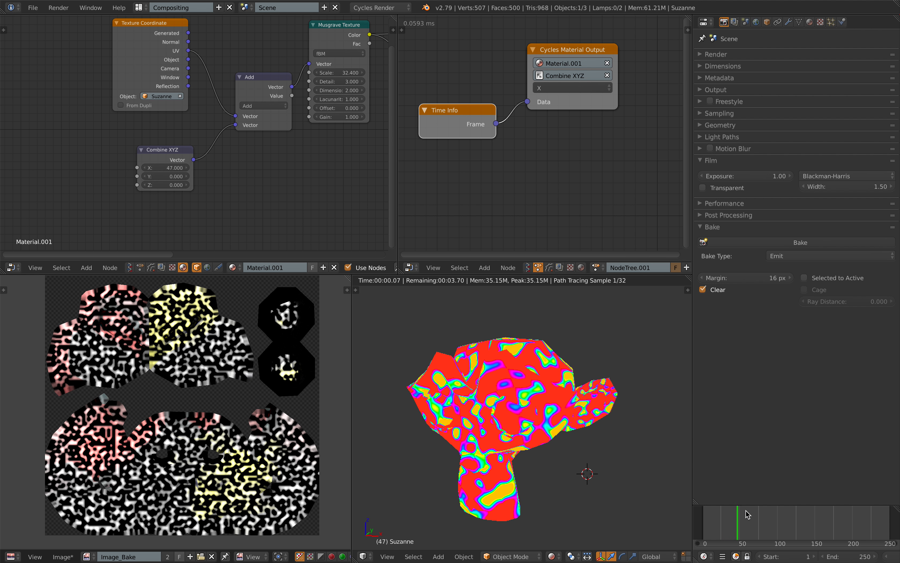
pyautogui.click(522, 559)
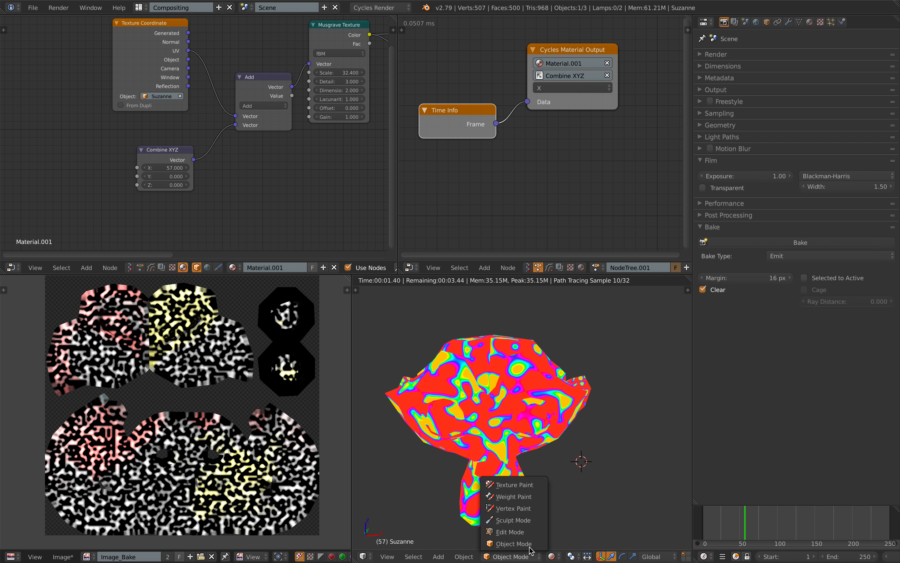
pyautogui.click(551, 556)
pyautogui.click(558, 518)
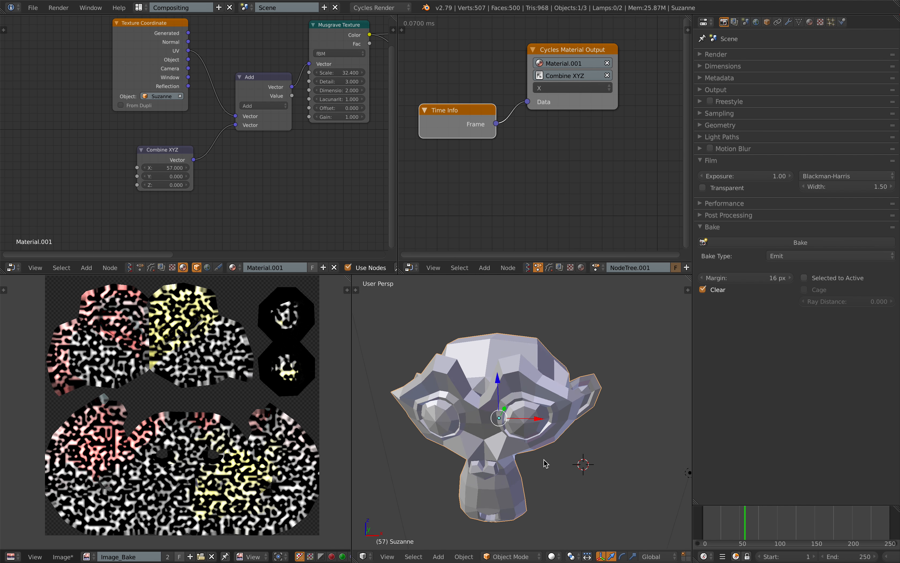
pyautogui.moveTo(558, 518)
pyautogui.mouseDown(button='middle')
pyautogui.moveTo(582, 472)
pyautogui.moveTo(523, 400)
pyautogui.moveTo(535, 394)
pyautogui.mouseUp(button='middle')
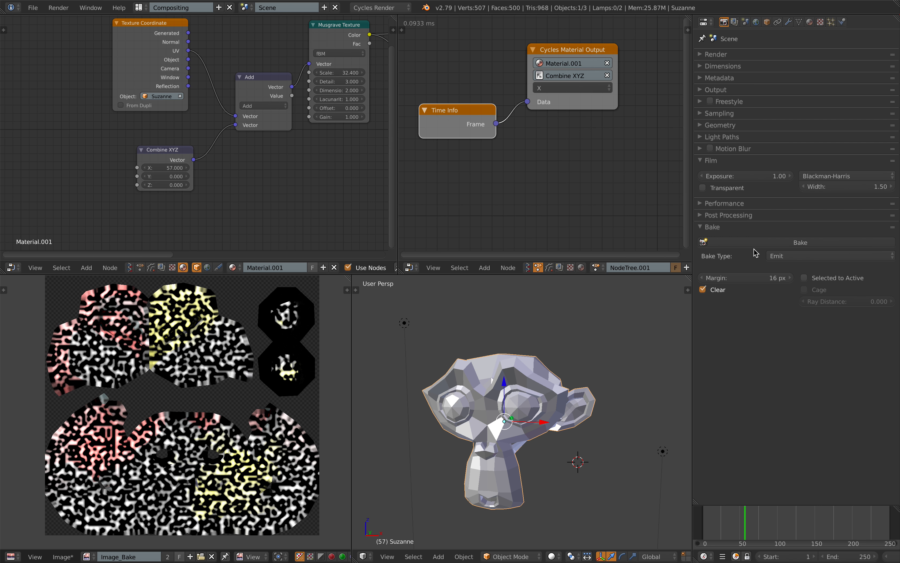
# Bake the monkey's Emit pass to Image_Bake and check the options for saving the baked image
pyautogui.click(760, 244)
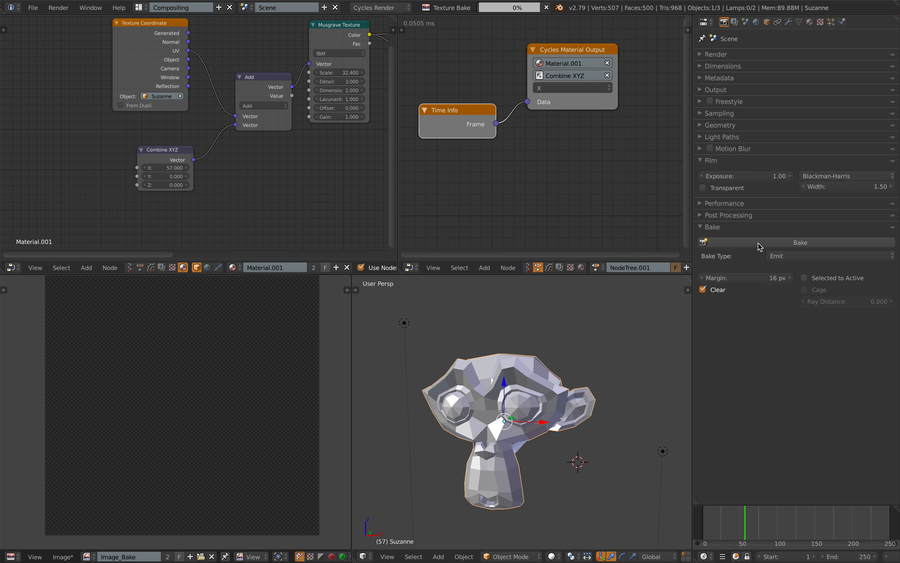
pyautogui.moveTo(480, 350); pyautogui.dragTo(503, 368, button='middle')
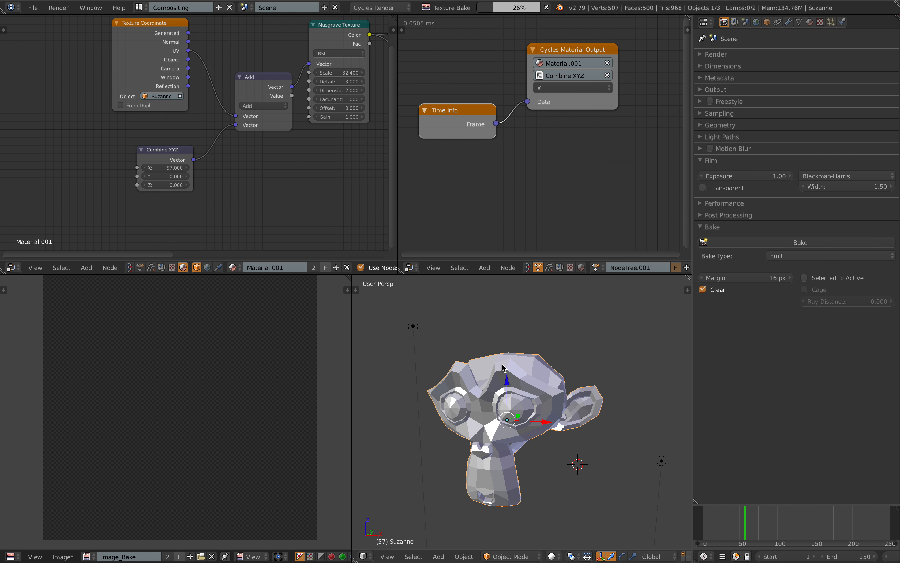
pyautogui.moveTo(303, 167); pyautogui.dragTo(218, 177, button='middle')
pyautogui.scroll(-2, 255, 185)
pyautogui.scroll(-2, 239, 159)
pyautogui.moveTo(276, 149); pyautogui.dragTo(241, 148, button='middle')
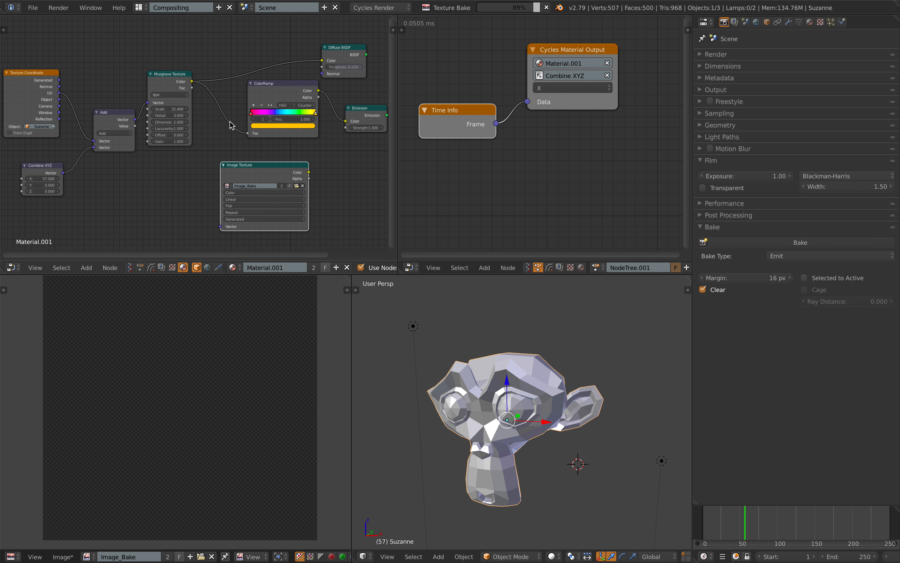
pyautogui.moveTo(308, 167); pyautogui.dragTo(328, 167, button='middle')
pyautogui.scroll(-2, 191, 366)
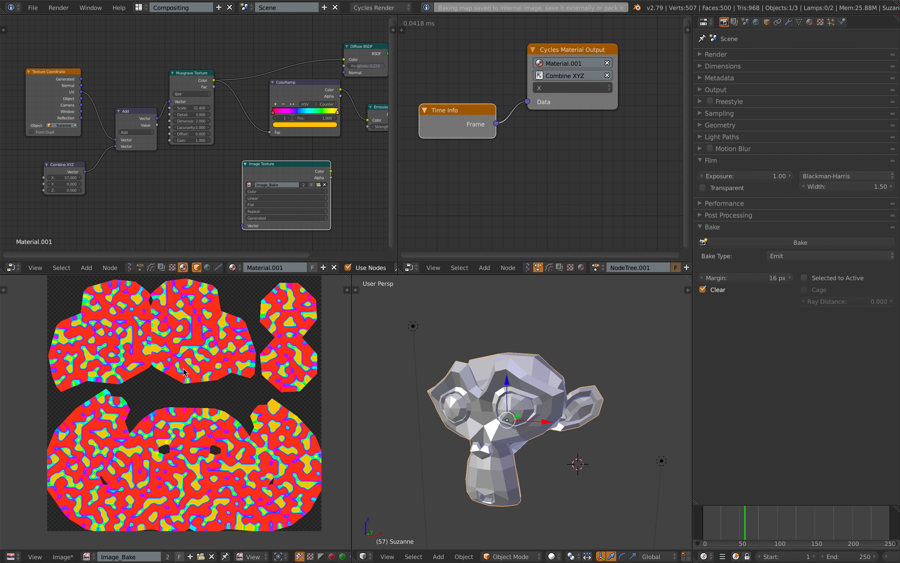
pyautogui.click(63, 556)
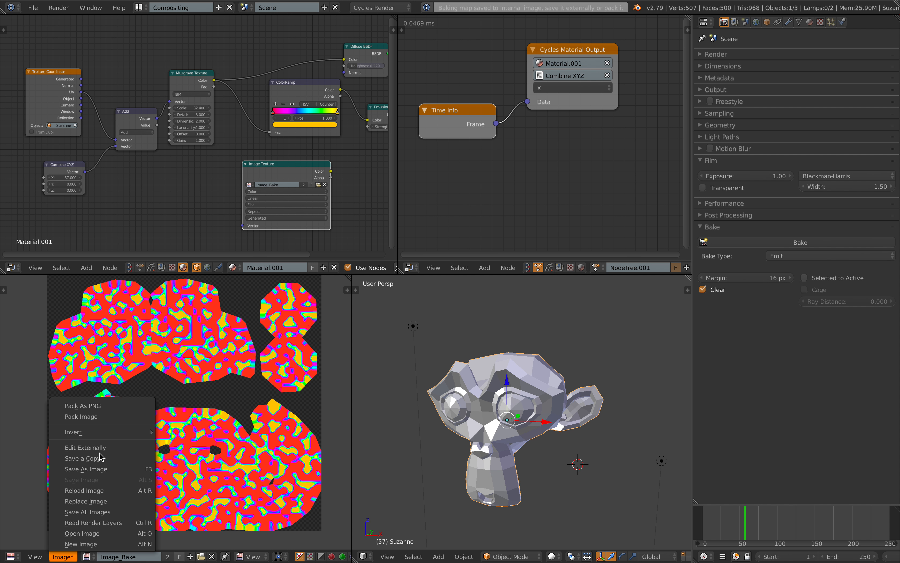
pyautogui.moveTo(222, 139); pyautogui.dragTo(248, 120, button='middle')
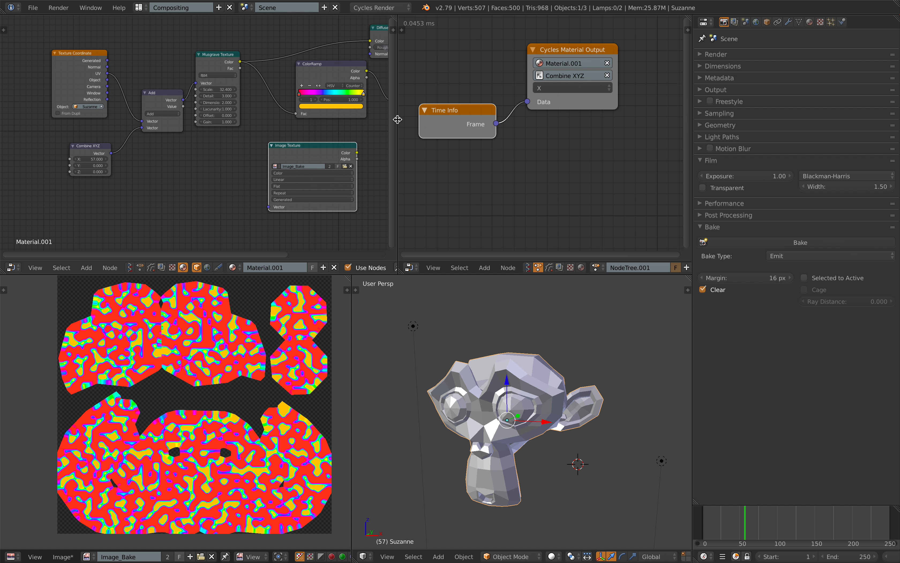
# Widen the material node editor at the expense of the Animation Nodes editor and save the Blender file
pyautogui.moveTo(399, 121); pyautogui.dragTo(488, 121)
pyautogui.scroll(-2, 289, 116)
pyautogui.moveTo(283, 120); pyautogui.dragTo(288, 99, button='middle')
pyautogui.hotkey('ctrl', 's')
pyautogui.press('Return')
# Add a Script node to Material.001 in the empty space between the Combine XYZ and Image Texture nodes
pyautogui.scroll(2, 255, 128)
pyautogui.hotkey('shift', 'a')
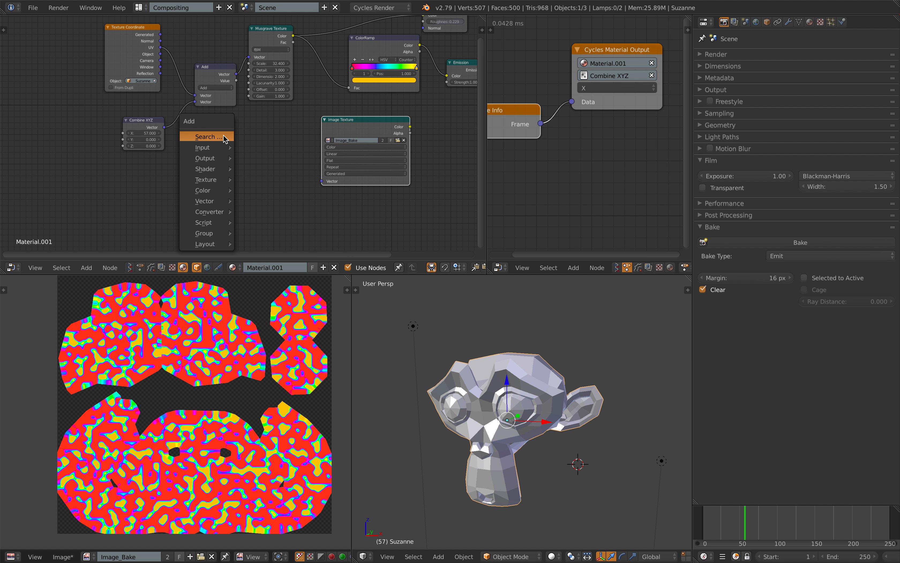
pyautogui.moveTo(227, 179)
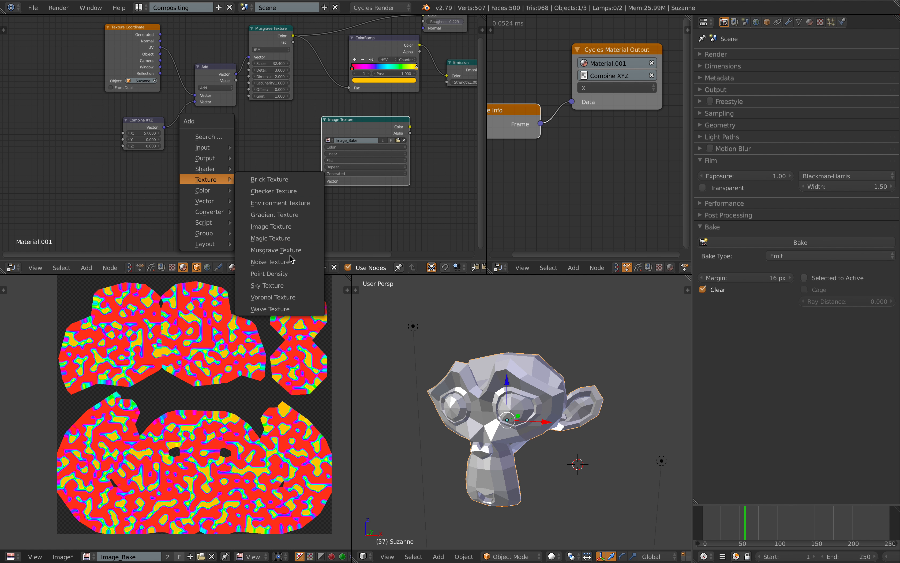
pyautogui.moveTo(215, 223)
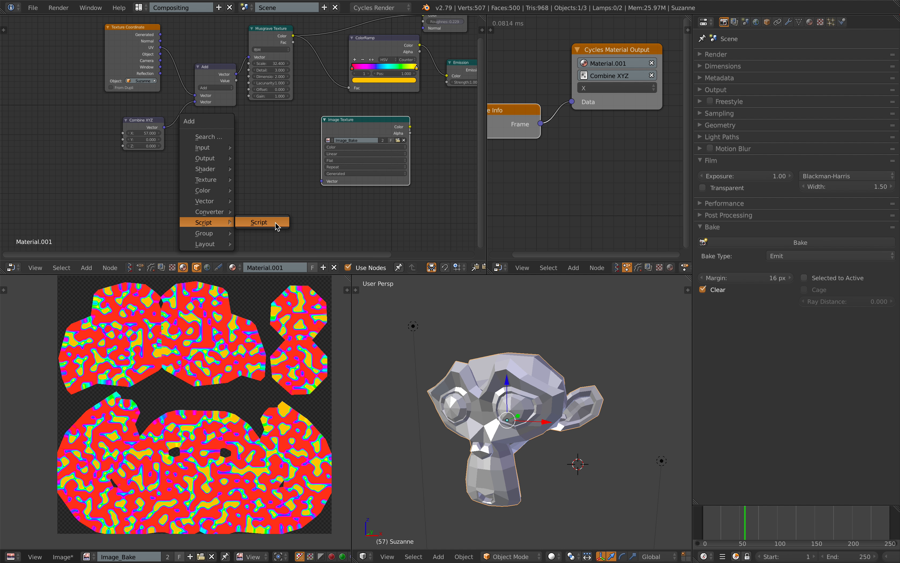
pyautogui.click(258, 222)
pyautogui.click(242, 165)
pyautogui.scroll(2, 244, 176)
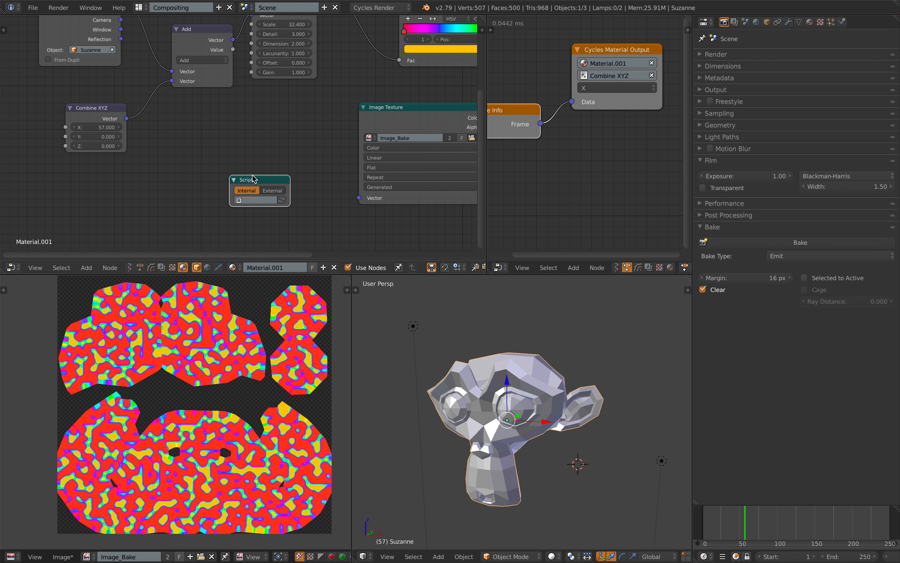
pyautogui.scroll(1, 247, 179)
pyautogui.moveTo(216, 171); pyautogui.dragTo(164, 171)
pyautogui.moveTo(235, 150); pyautogui.dragTo(238, 156, button='middle')
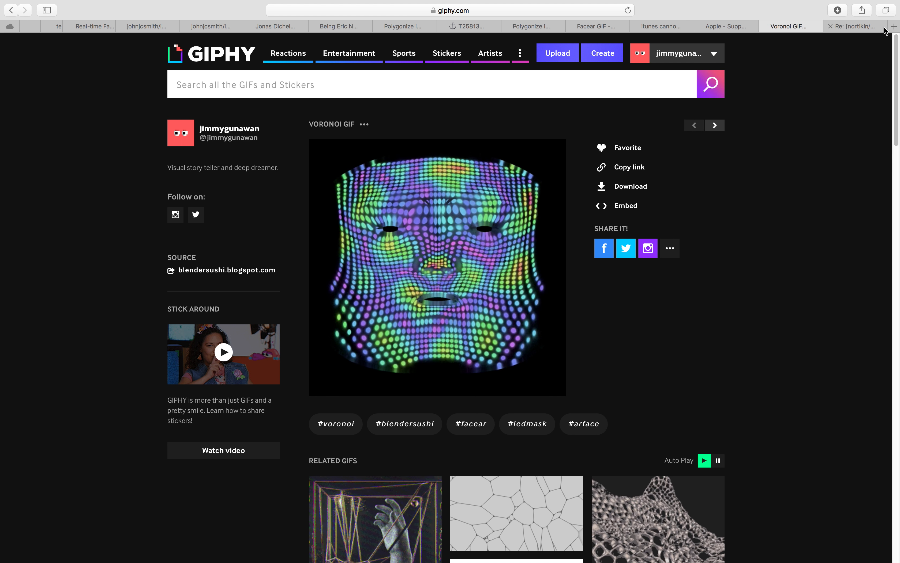
# In a new Safari tab, search for "blendersushi osl" and open the article "OSL / Shader Writing: Journey to the Unknown"
pyautogui.click(894, 27)
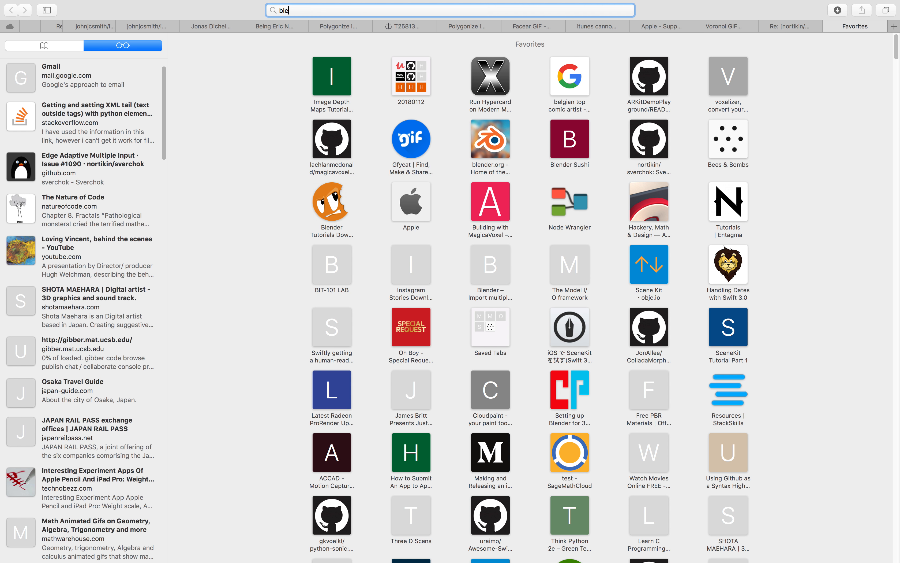
pyautogui.write('blendersushi')
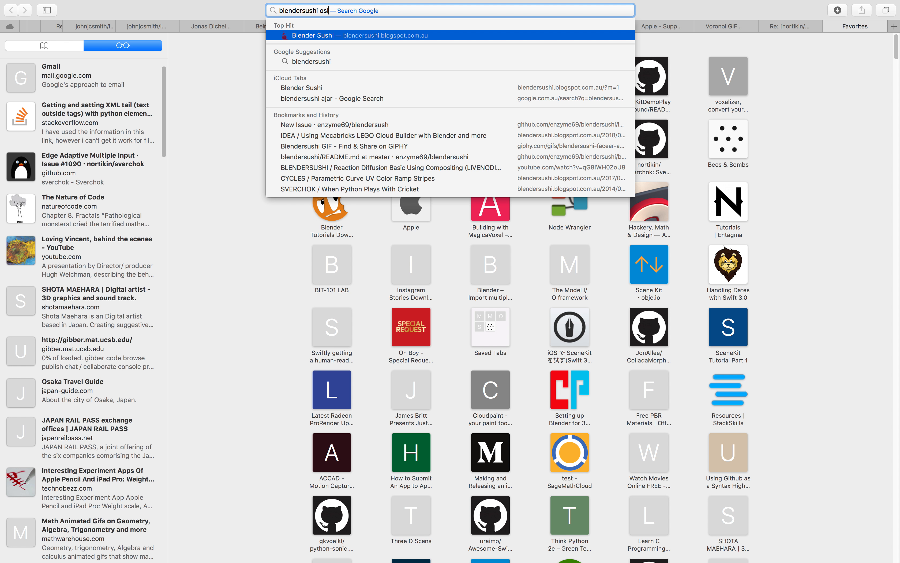
pyautogui.press('Escape')
pyautogui.press('Return')
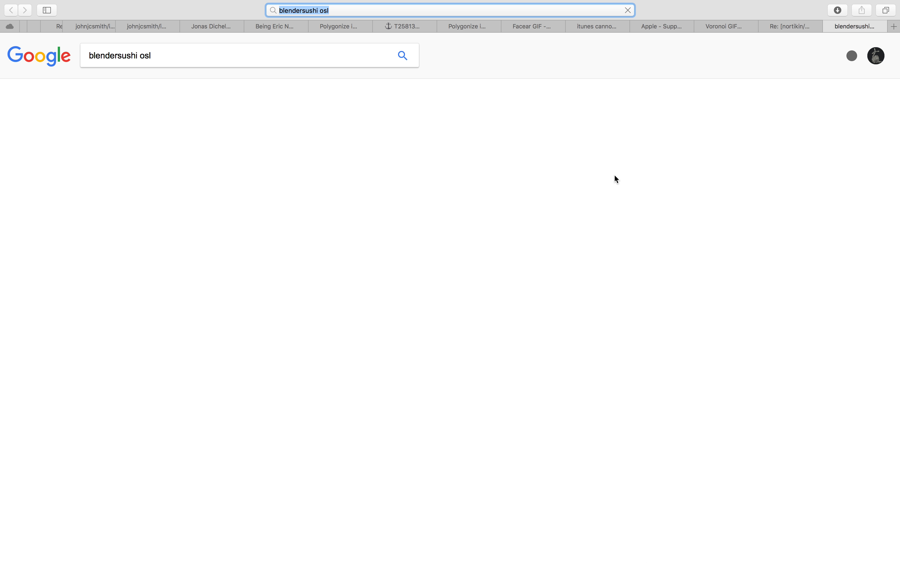
pyautogui.press('super+l')
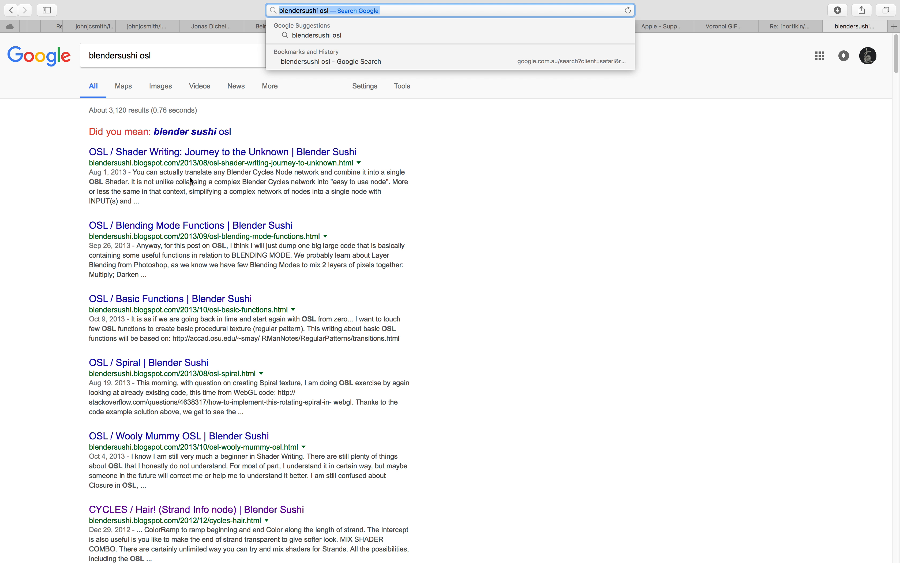
pyautogui.click(213, 156)
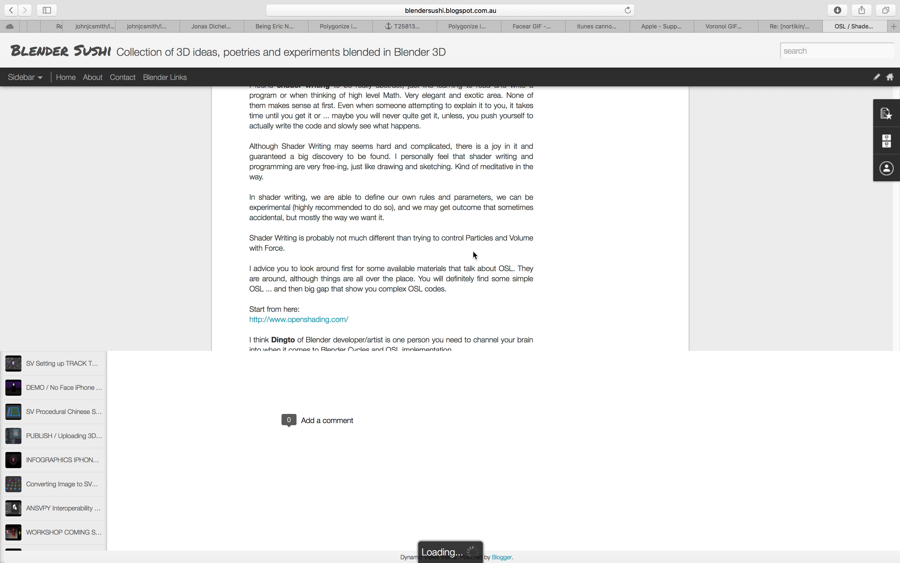
# Read through the OSL article for the Blender setup, Script node use and shader code examples, down to the RSL brick texture port
pyautogui.scroll(-1, 444, 269)
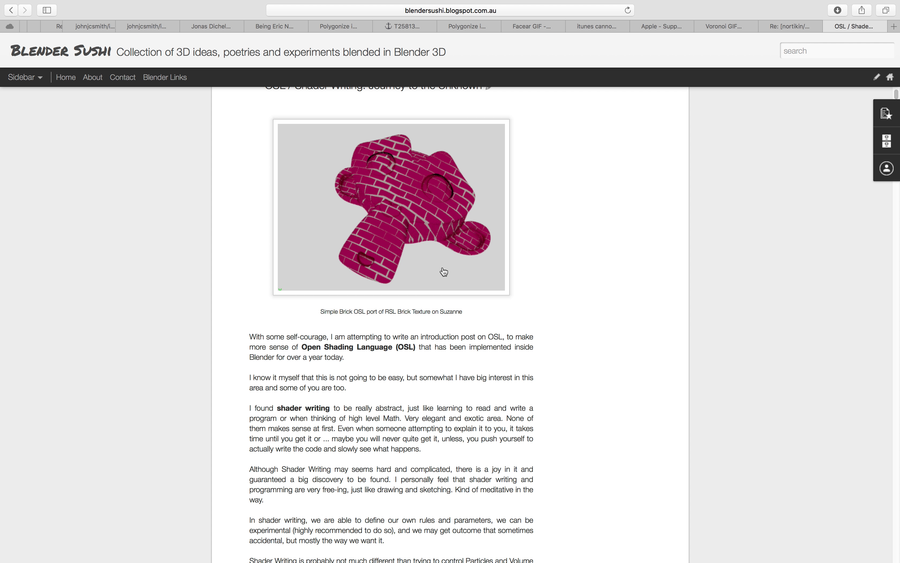
pyautogui.scroll(-20, 444, 272)
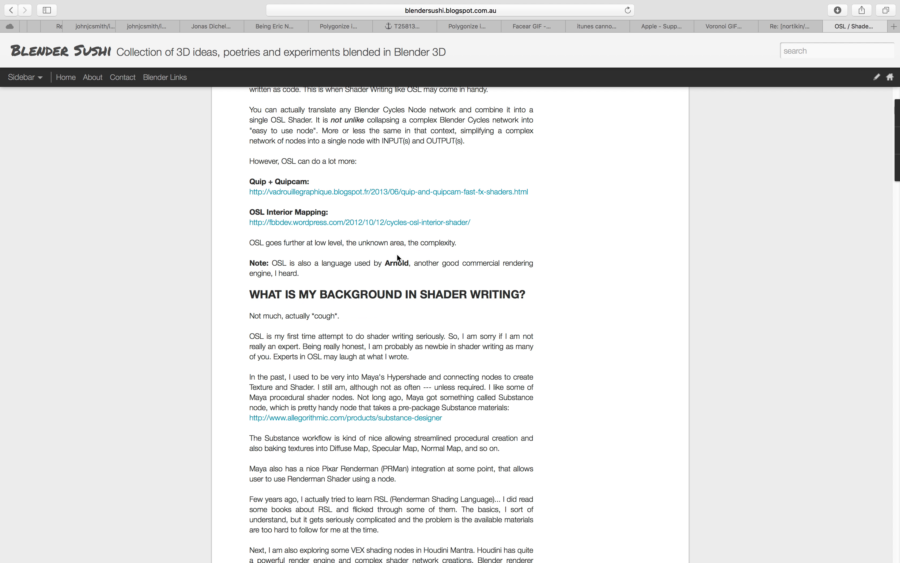
pyautogui.scroll(-5, 411, 258)
pyautogui.scroll(-20, 408, 284)
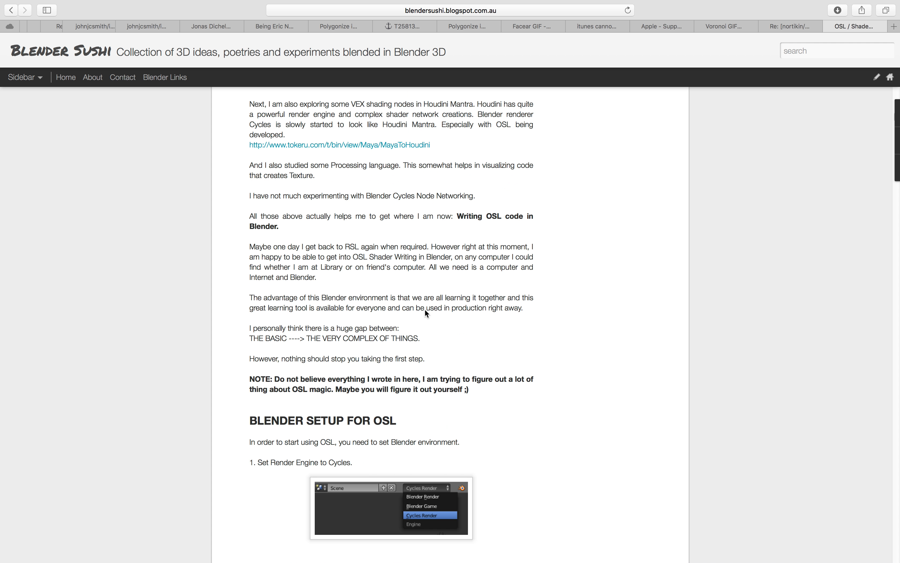
pyautogui.scroll(-20, 475, 293)
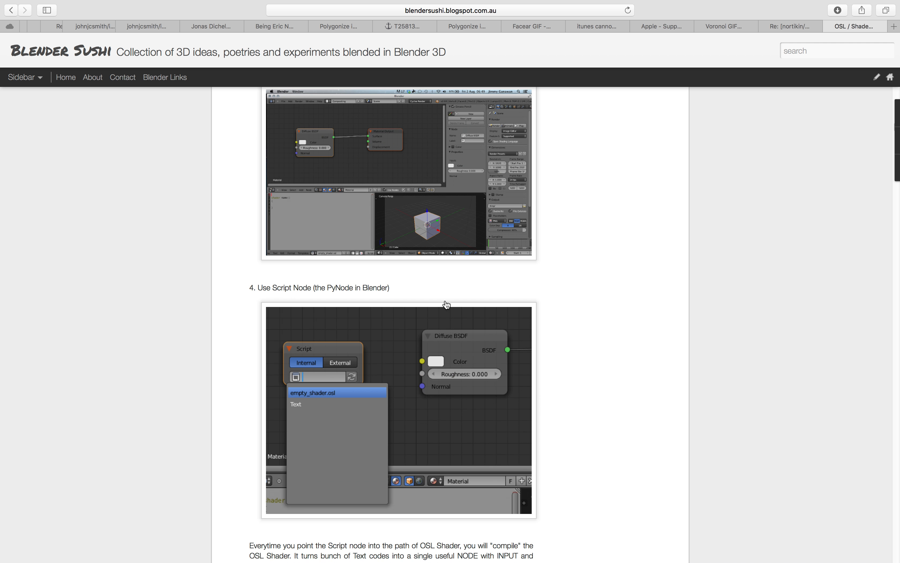
pyautogui.scroll(-20, 482, 297)
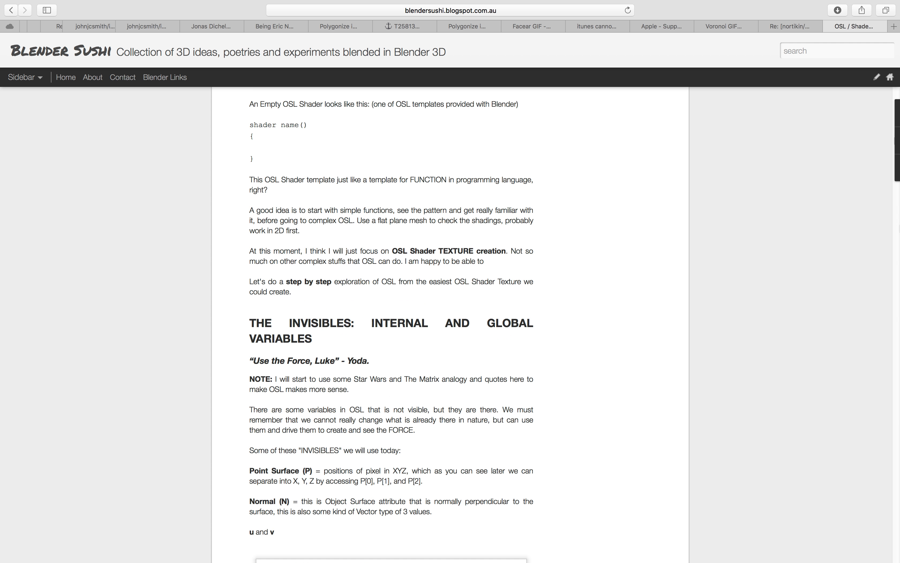
pyautogui.scroll(-20, 603, 328)
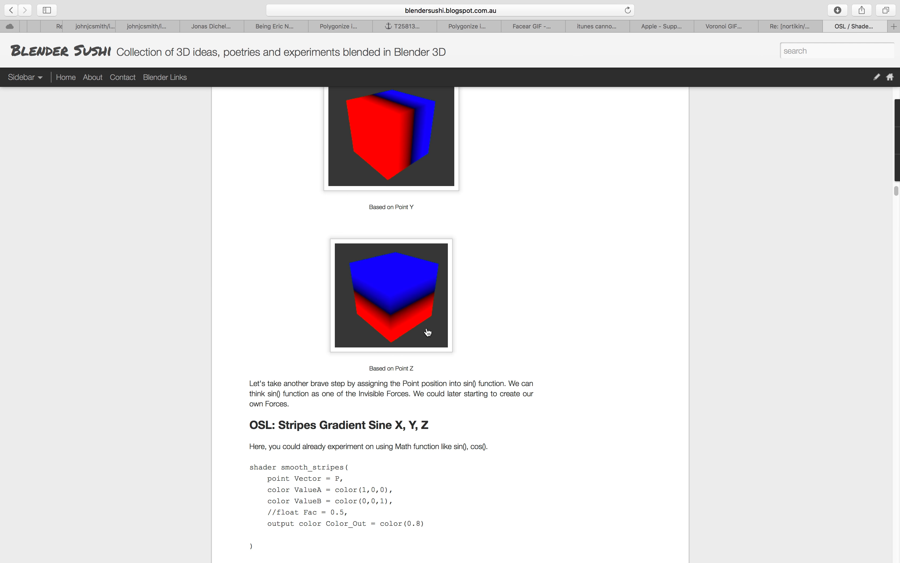
pyautogui.scroll(-20, 450, 324)
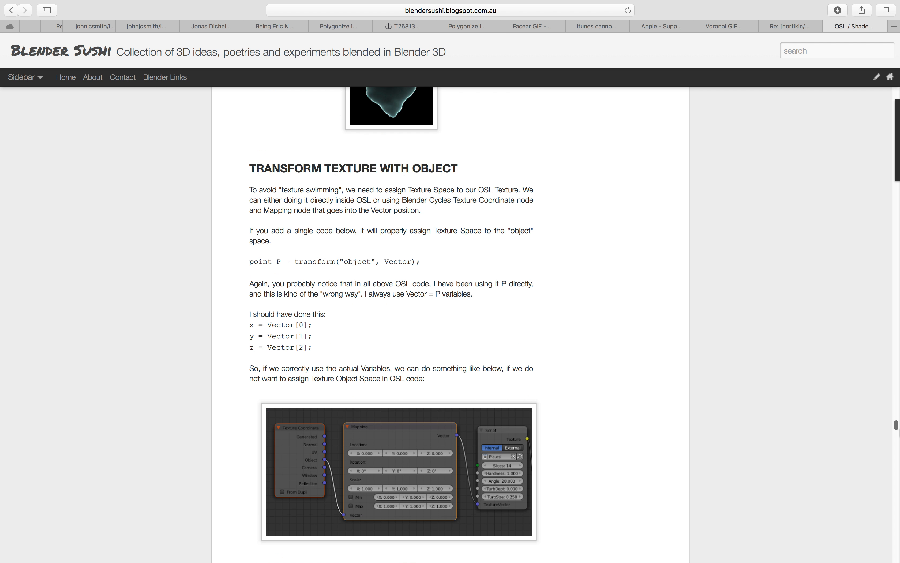
pyautogui.scroll(-20, 506, 316)
pyautogui.scroll(6, 506, 315)
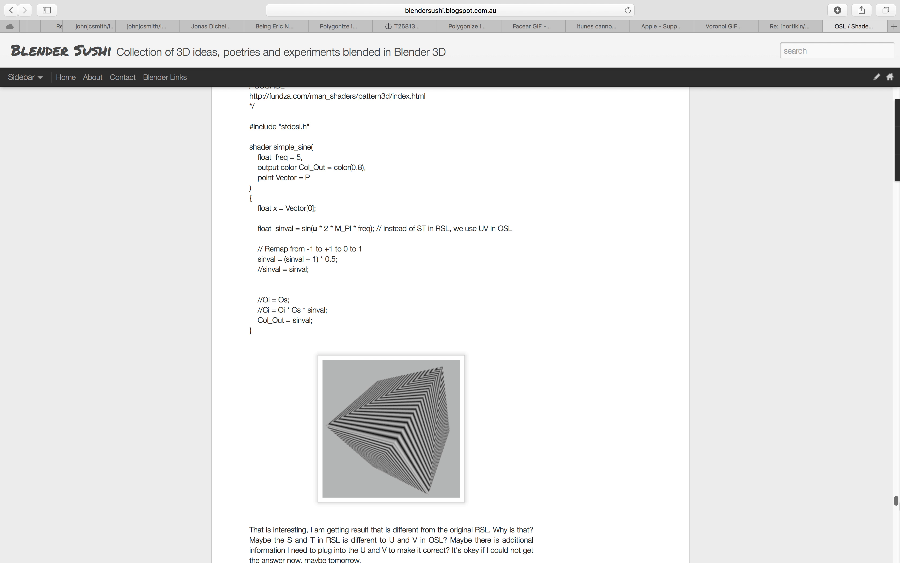
pyautogui.scroll(-10, 507, 315)
pyautogui.scroll(10, 506, 316)
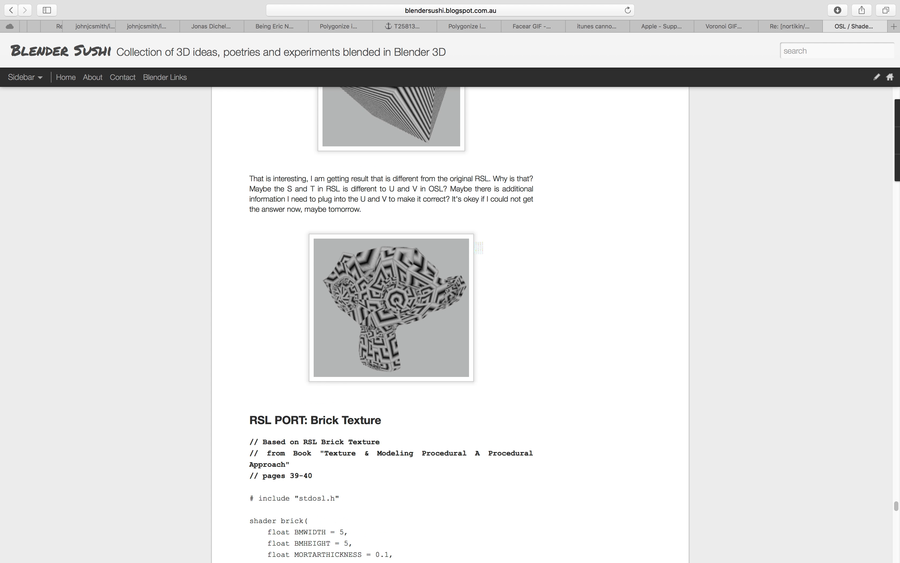
pyautogui.scroll(-10, 387, 363)
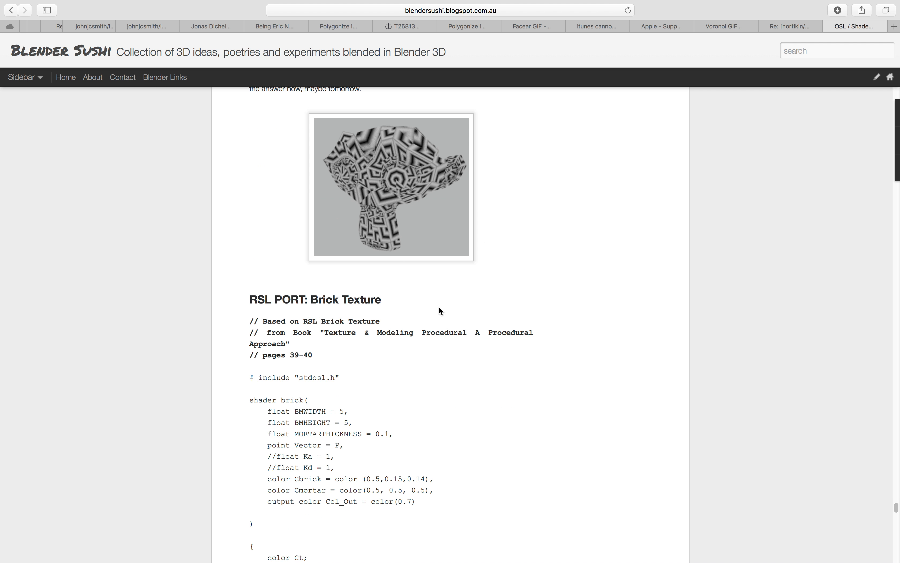
pyautogui.scroll(-5, 328, 343)
pyautogui.scroll(-20, 254, 299)
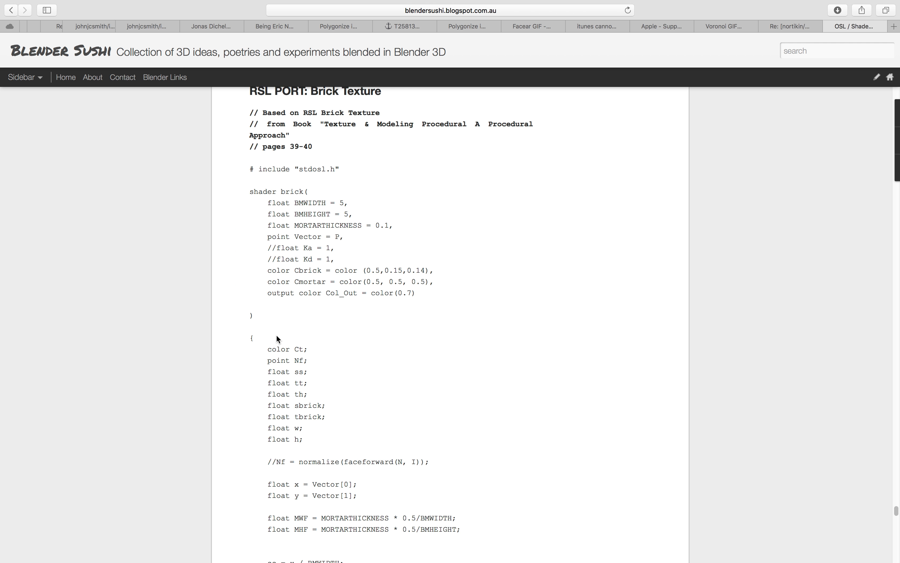
pyautogui.scroll(20, 313, 370)
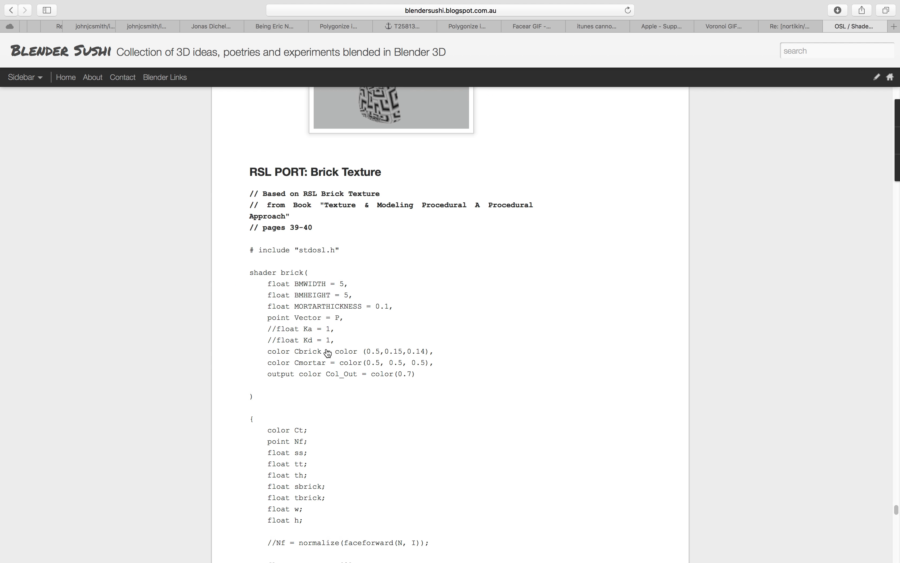
# Review the maze-textured monkey and the RSL brick texture code in the OSL article, and switch back to Blender
pyautogui.scroll(-16, 342, 345)
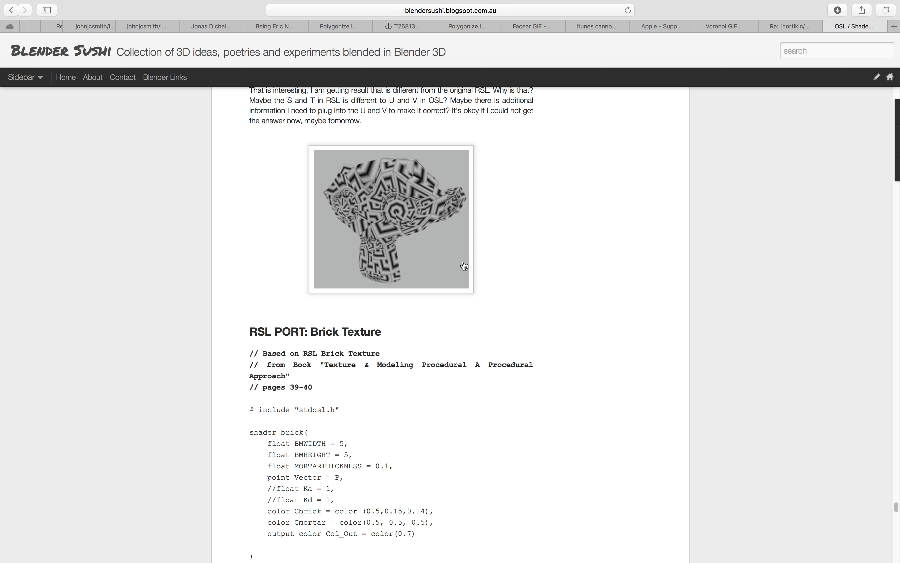
pyautogui.hotkey('ctrl', 'Left')
pyautogui.hotkey('ctrl', 'Right')
pyautogui.hotkey('ctrl', 'Left')
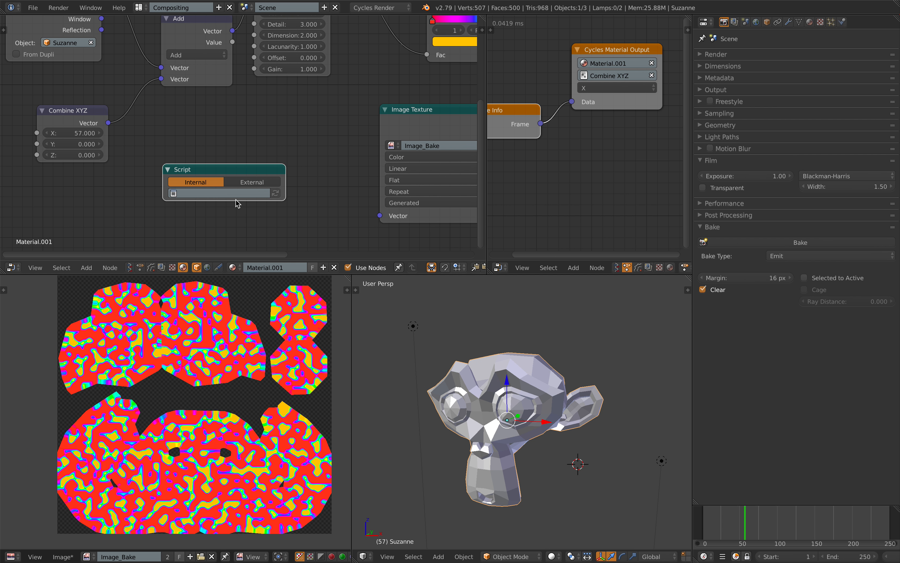
# Examine the Material.001 node tree from the Script node to the Material Output, along with the baked image and the monkey
pyautogui.click(220, 192)
pyautogui.click(238, 184)
pyautogui.moveTo(265, 168); pyautogui.dragTo(251, 191, button='middle')
pyautogui.scroll(-2, 261, 185)
pyautogui.moveTo(356, 72); pyautogui.dragTo(133, 199, button='middle')
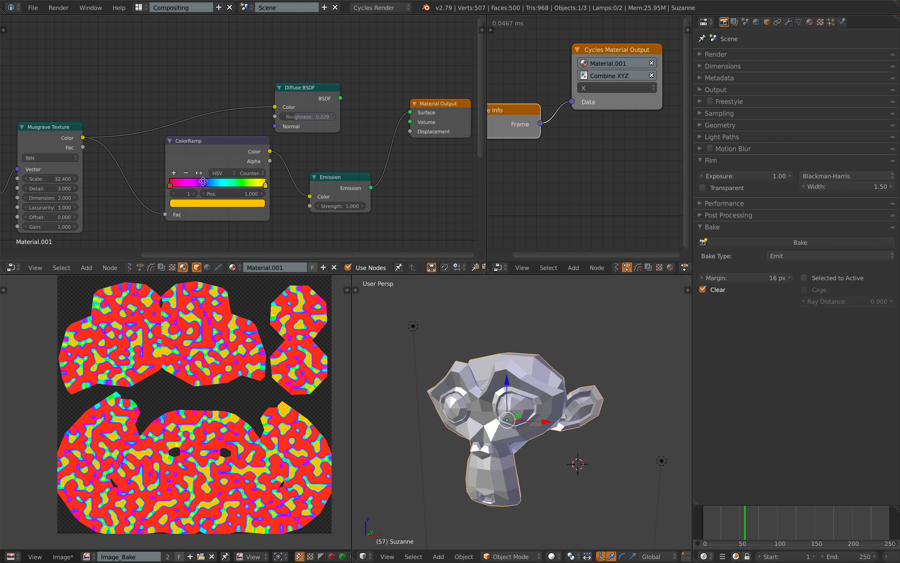
pyautogui.moveTo(366, 111); pyautogui.dragTo(298, 120, button='middle')
pyautogui.scroll(2, 223, 399)
pyautogui.scroll(-2, 224, 399)
pyautogui.scroll(-1, 227, 401)
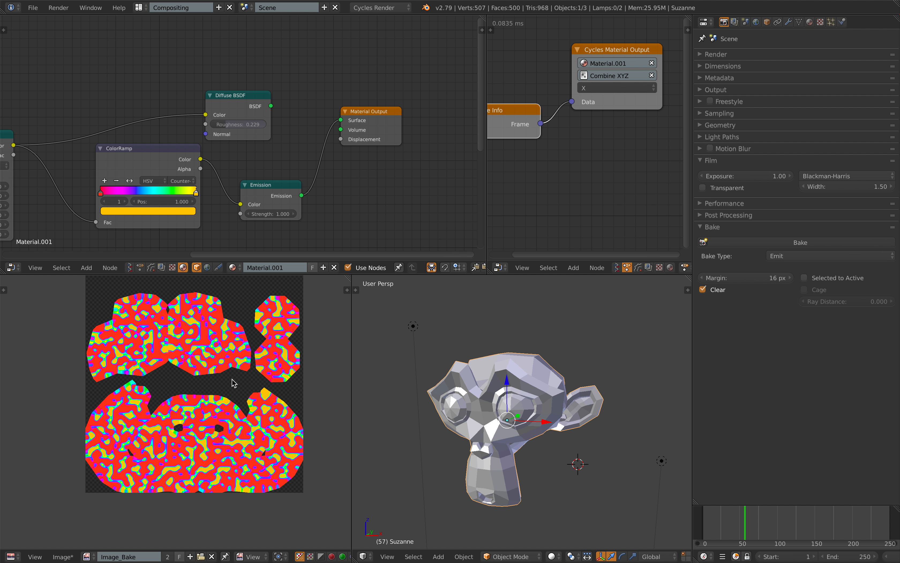
pyautogui.scroll(1, 239, 396)
pyautogui.moveTo(480, 395)
pyautogui.mouseDown(button='middle')
pyautogui.moveTo(500, 417)
pyautogui.moveTo(487, 390)
pyautogui.mouseUp(button='middle')
pyautogui.scroll(-2, 264, 173)
pyautogui.scroll(-1, 262, 170)
pyautogui.moveTo(263, 170); pyautogui.dragTo(408, 129, button='middle')
pyautogui.scroll(-2, 343, 141)
pyautogui.scroll(-1, 399, 146)
# Check the auto execution settings of the Animation Nodes tree beside the Time Info node
pyautogui.moveTo(580, 154); pyautogui.dragTo(624, 150, button='middle')
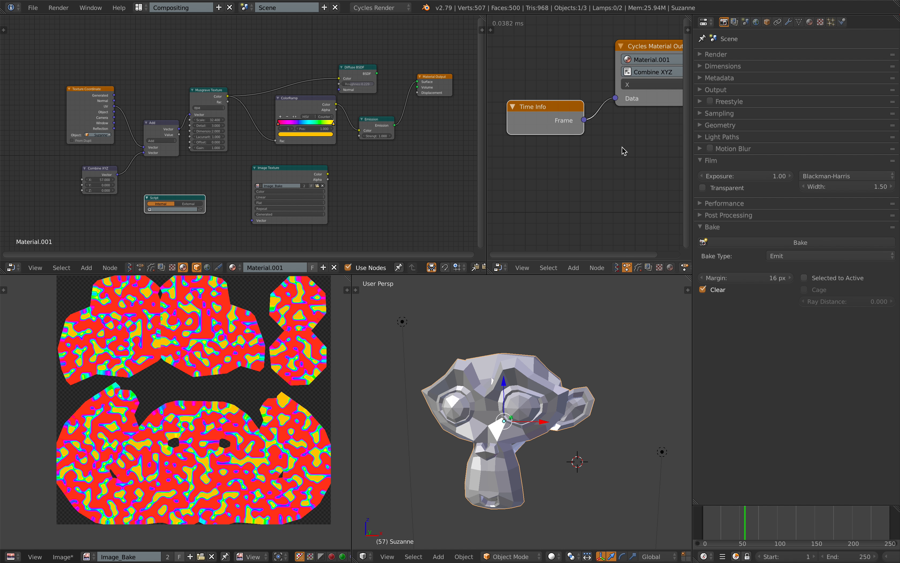
pyautogui.press('t')
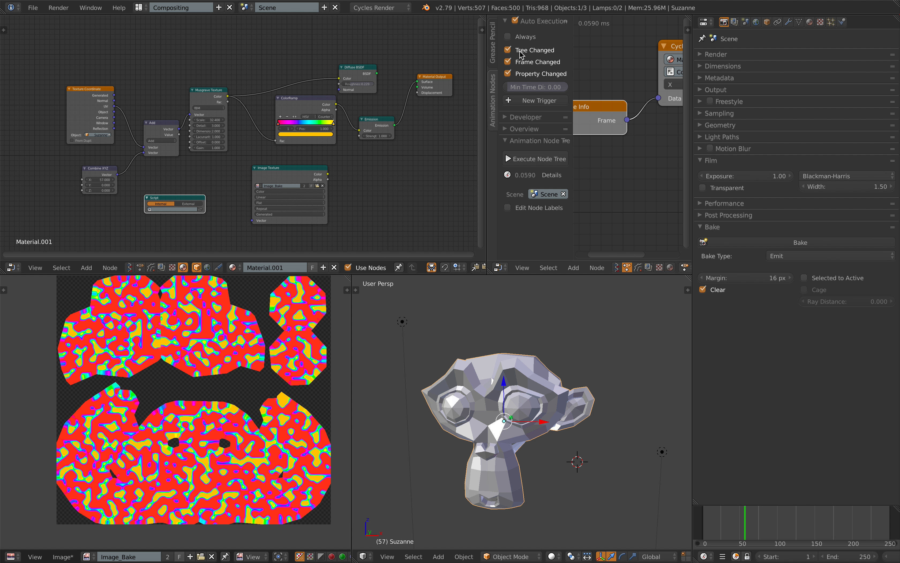
pyautogui.press('t')
# Save the Blender file over its existing version on the Desktop
pyautogui.hotkey('ctrl', 's')
pyautogui.moveTo(470, 328); pyautogui.dragTo(509, 389, button='middle')
pyautogui.click(501, 374)
pyautogui.scroll(-1, 387, 205)
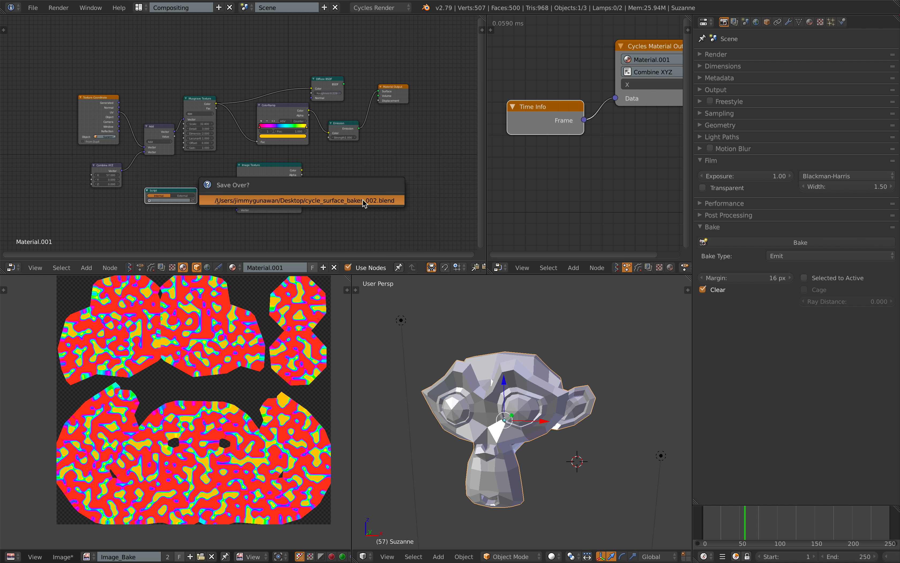